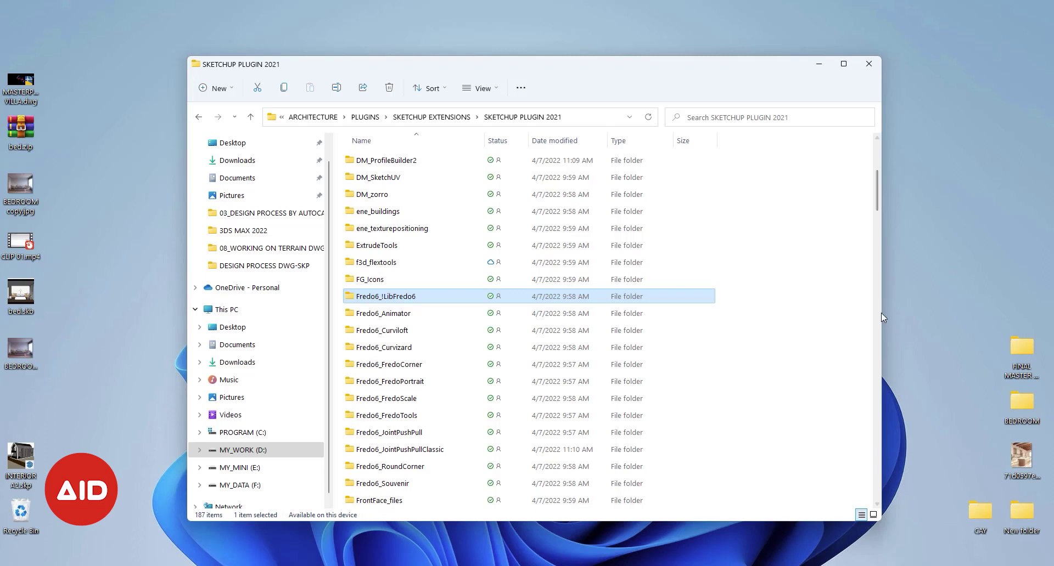
Refresh the desktop, look over the Fredo6_FredoCorner and Fredo6_RoundCorner folders, then switch to the forum post
right_click(953, 203)
left_click(918, 252)
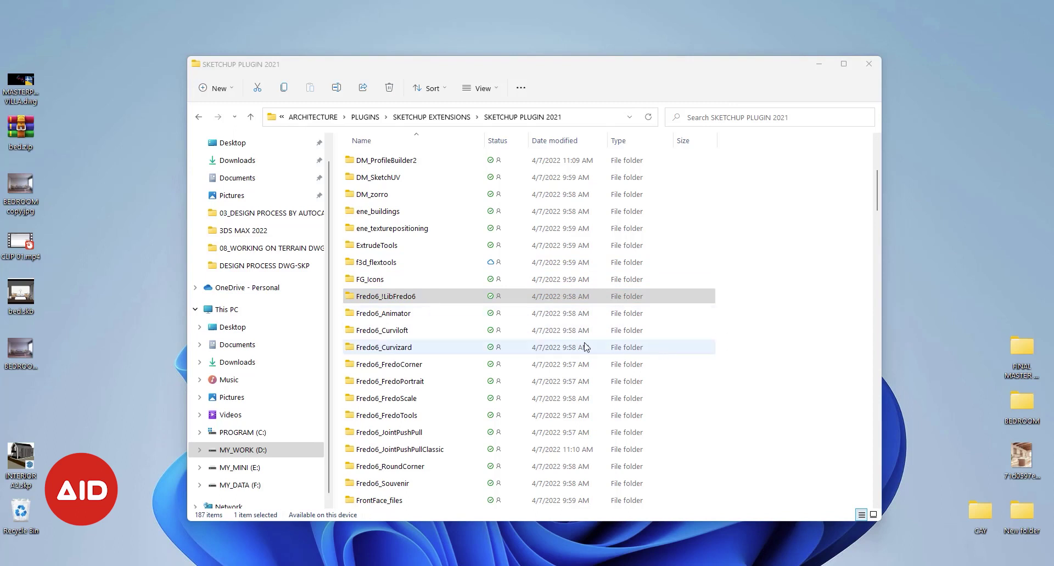
left_click(439, 366)
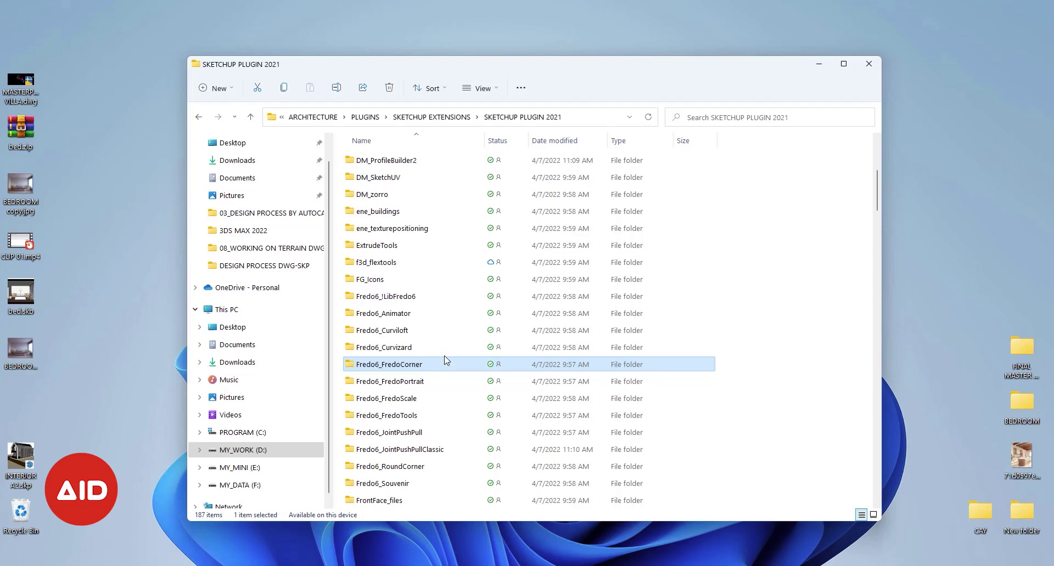
left_click(439, 468)
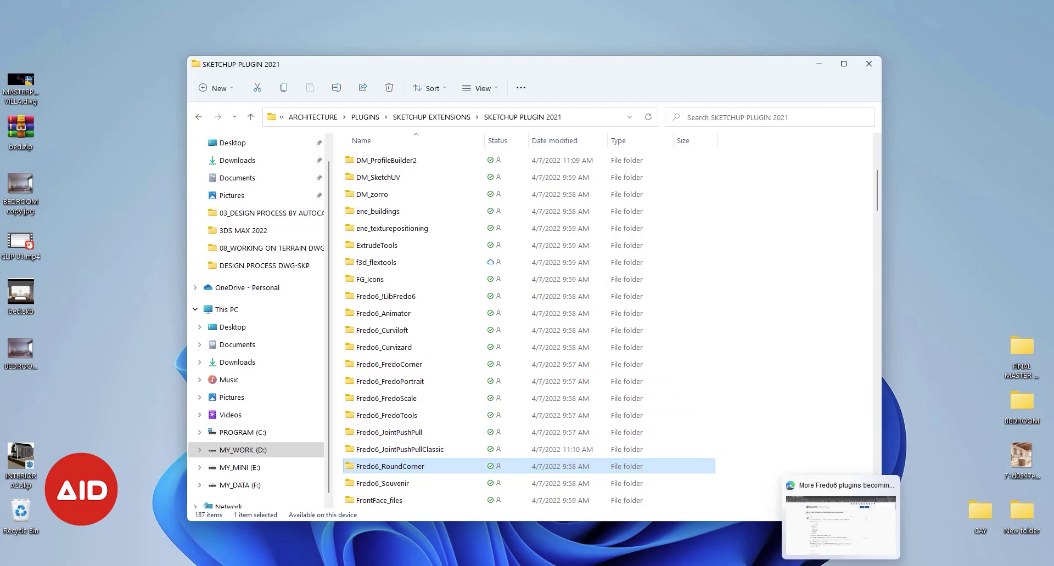
left_click(790, 486)
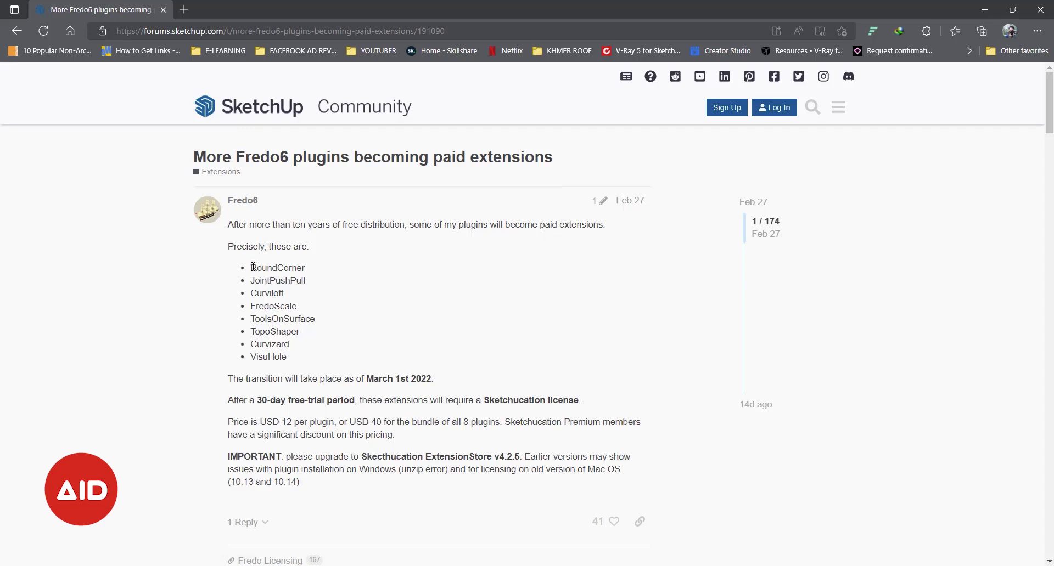
left_click_drag(253, 267, 296, 359)
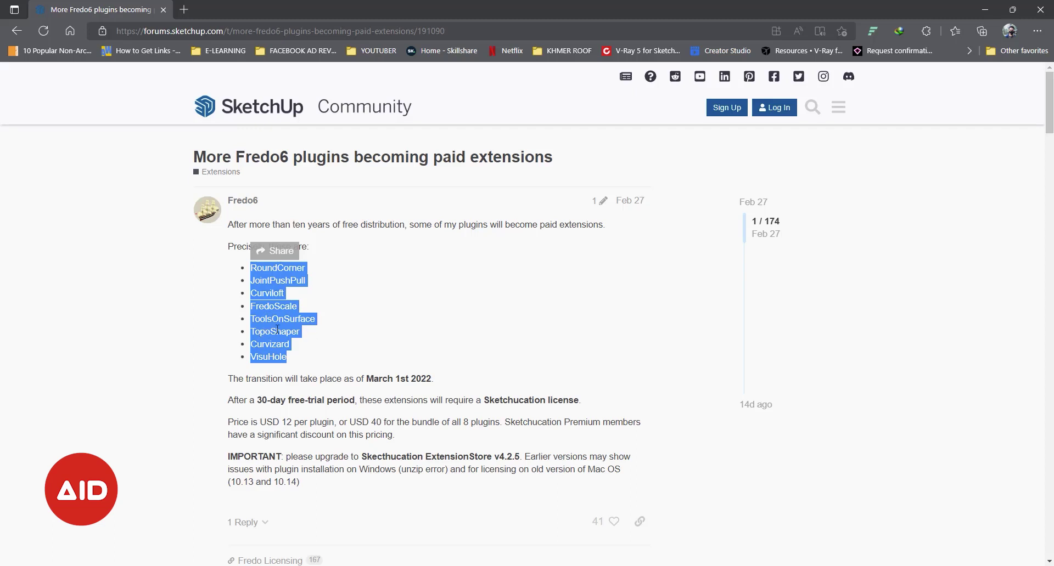
left_click(308, 350)
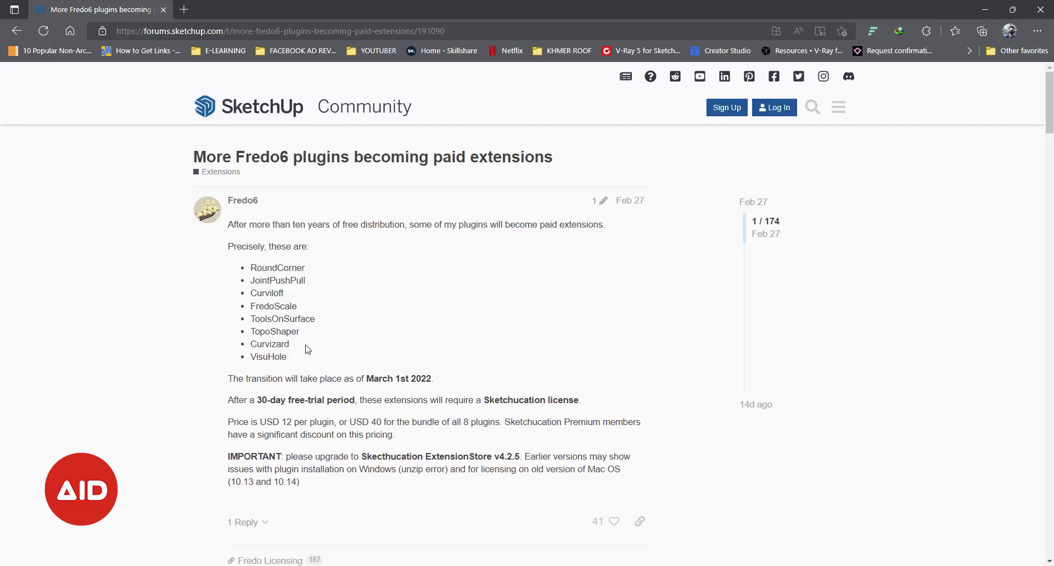
double_click(255, 360)
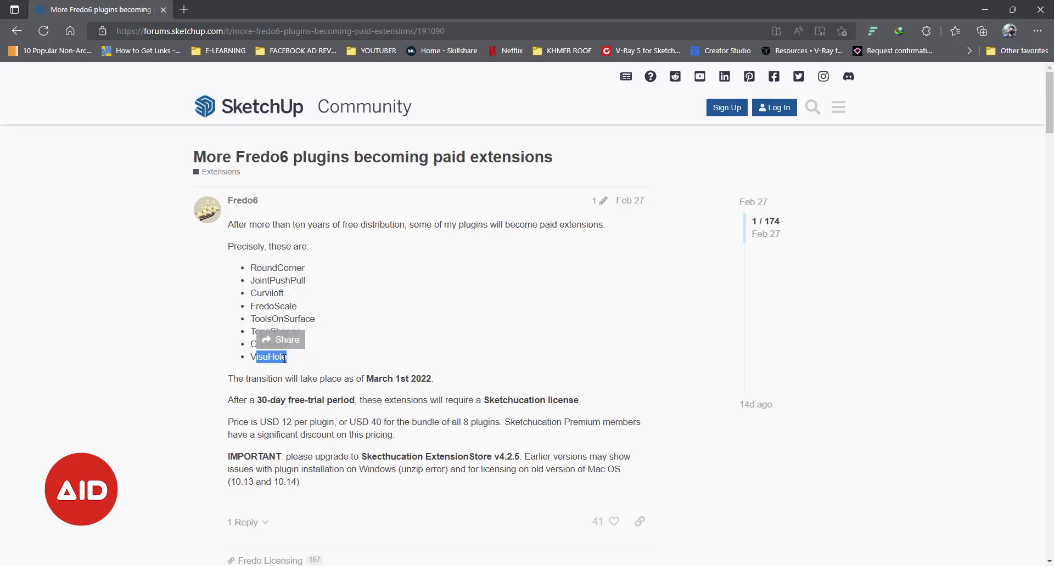
left_click(296, 362)
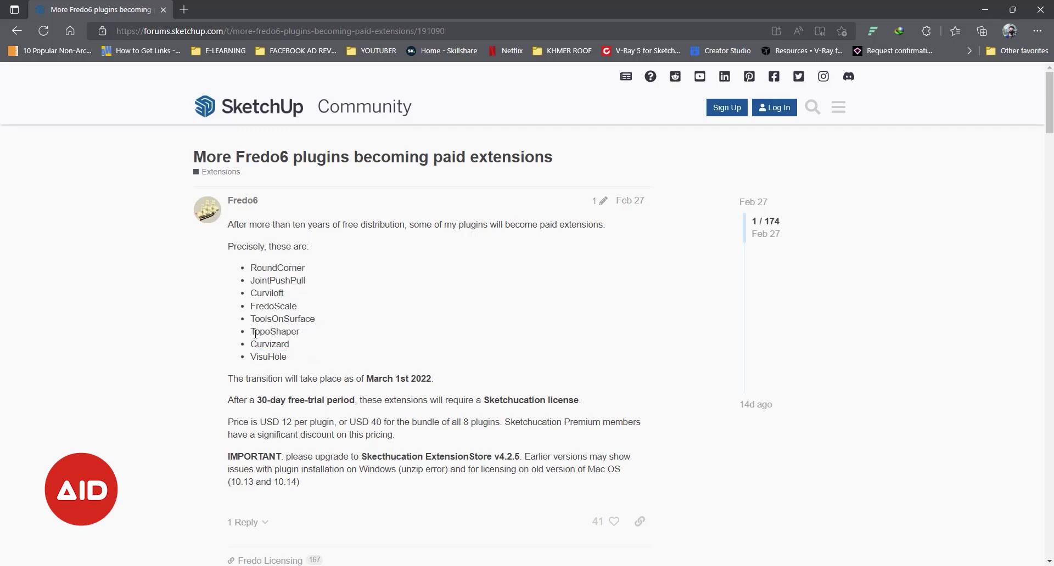
left_click_drag(255, 333, 281, 358)
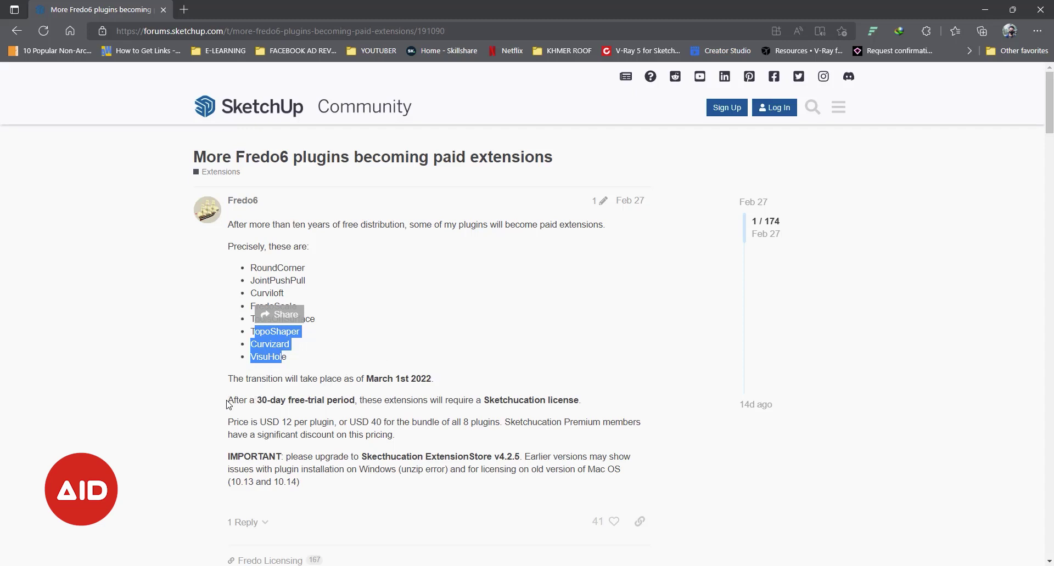
left_click_drag(258, 398, 286, 400)
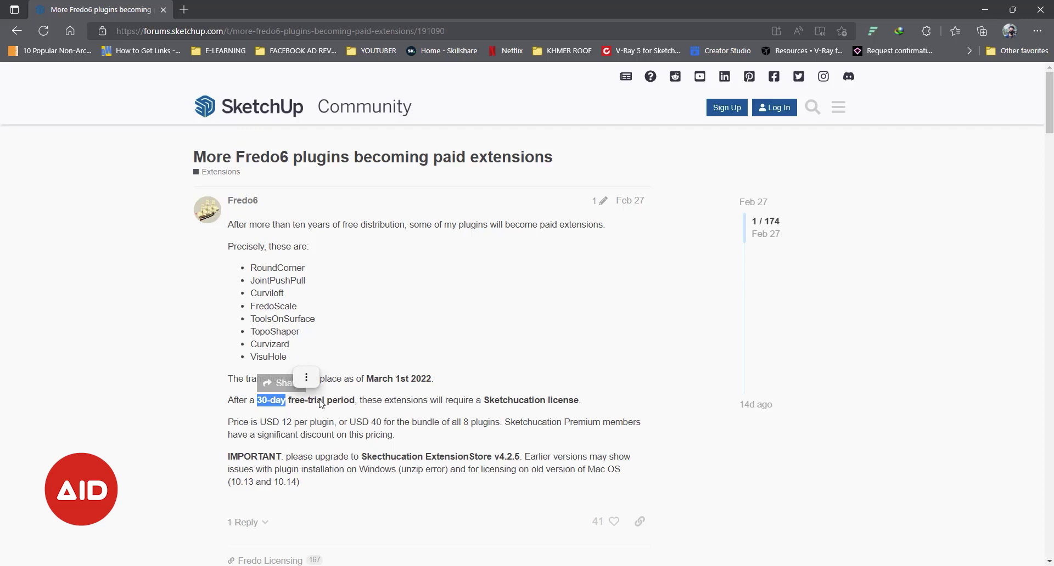
left_click(307, 377)
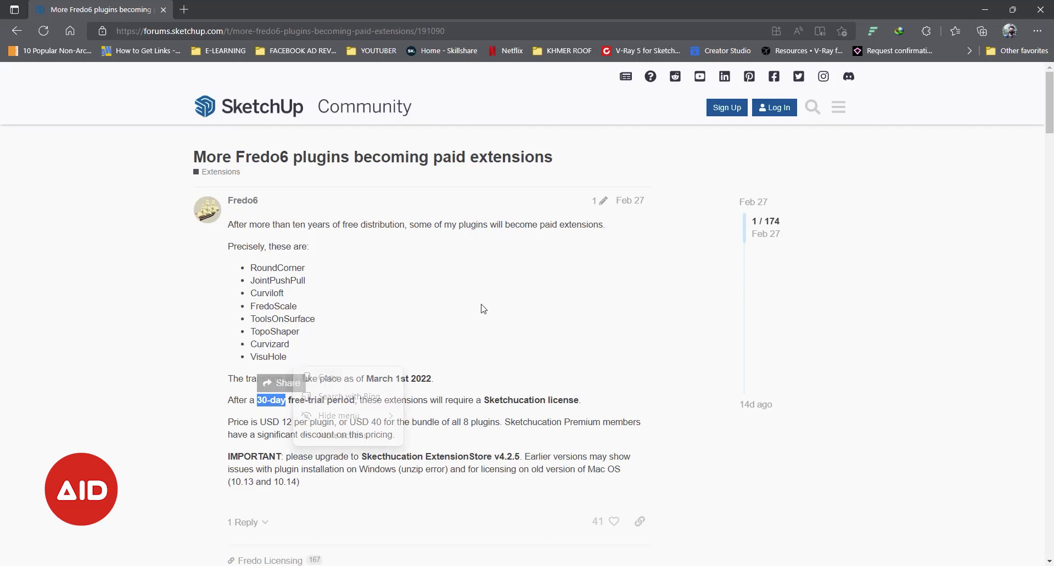
left_click(455, 322)
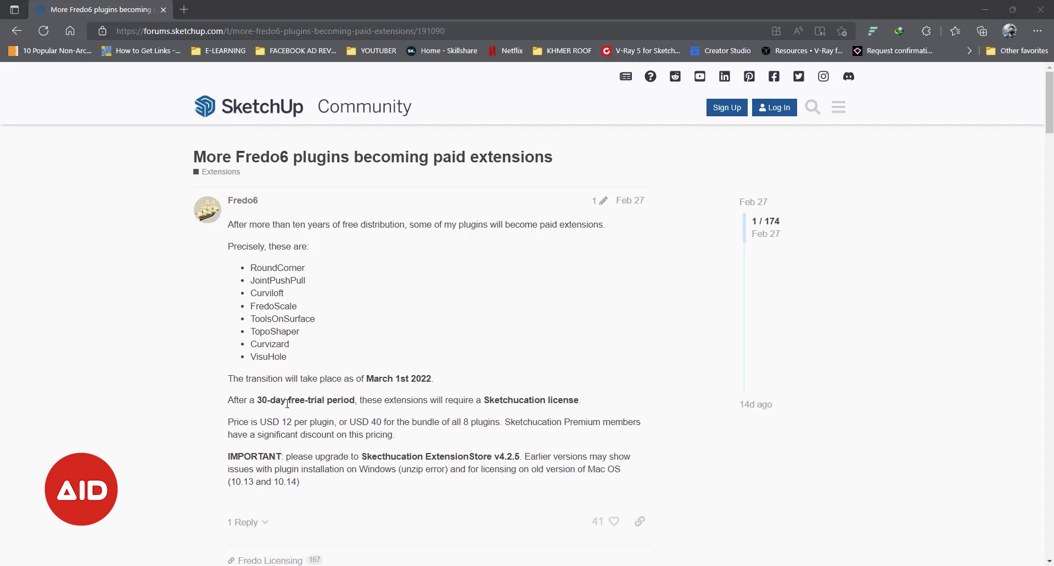
Highlight the per-plugin price, the paid plugin list and the USD 40 bundle price in the post
left_click_drag(230, 422, 316, 423)
left_click(281, 423)
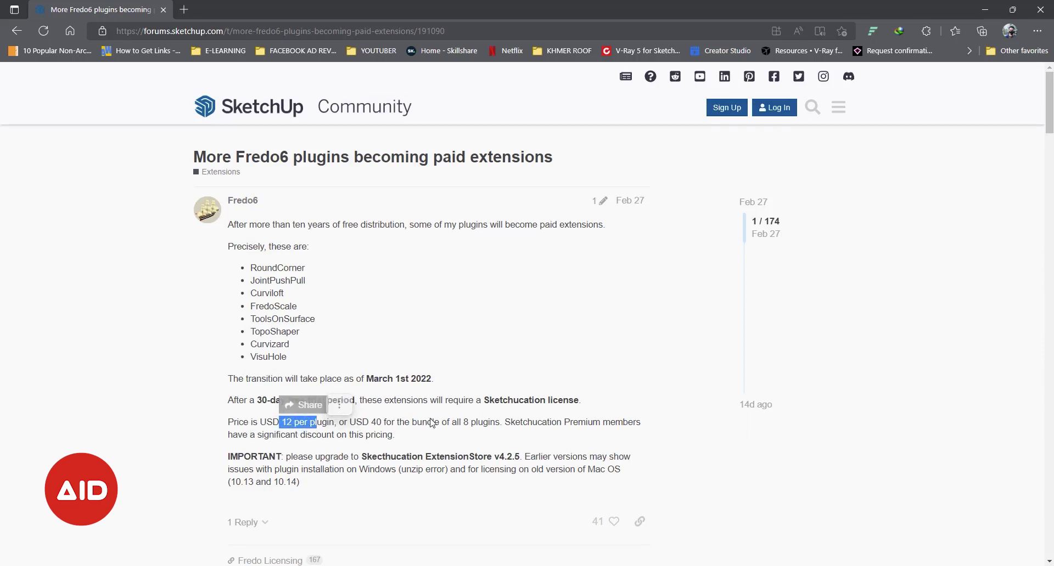
left_click(296, 363)
mouse_move(300, 325)
left_mouse_down()
mouse_move(251, 273)
mouse_move(288, 353)
left_mouse_up()
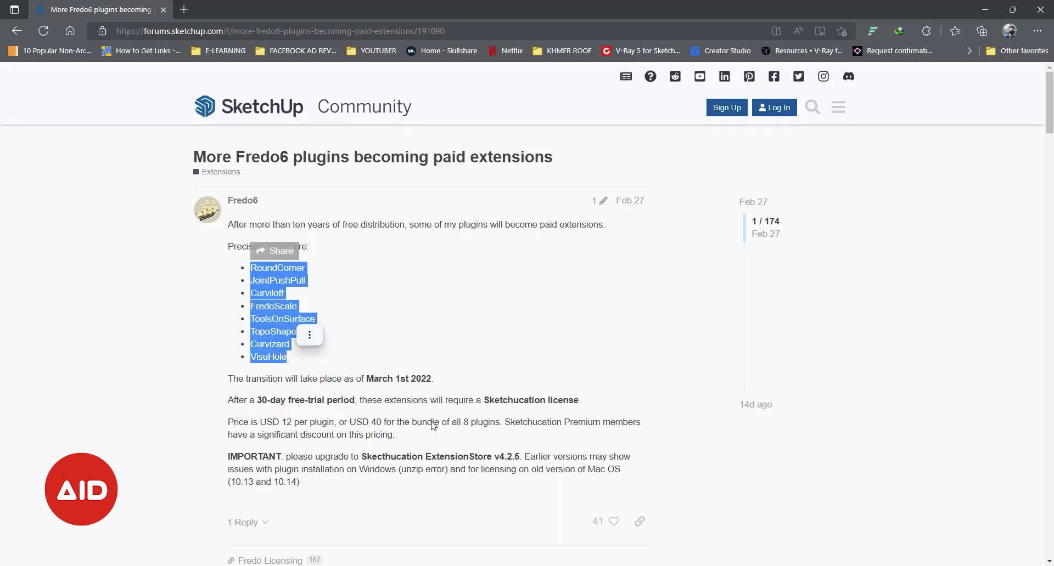
left_click(374, 421)
double_click(375, 421)
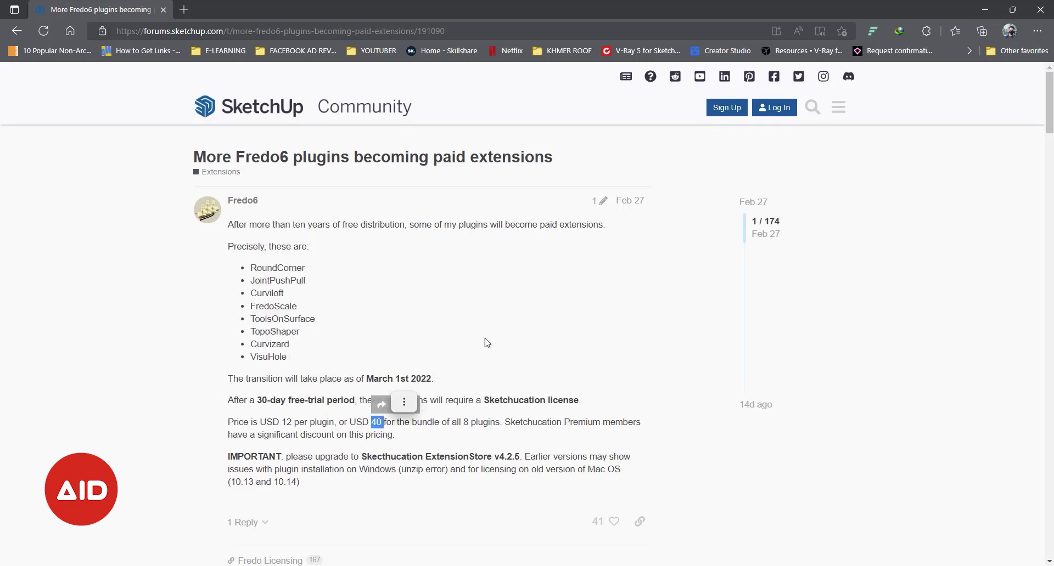
left_click(432, 309)
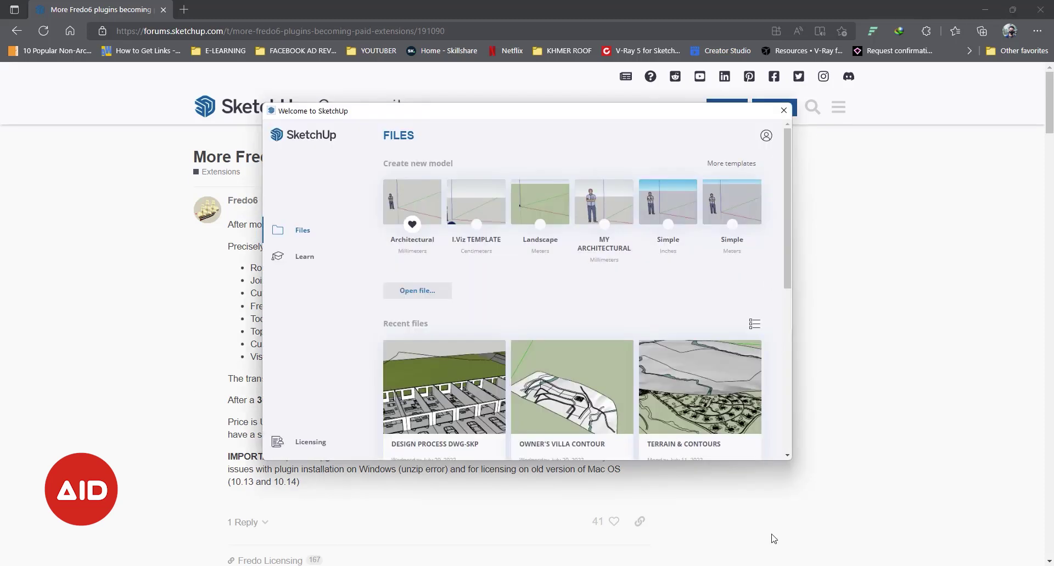
Dismiss the Welcome to SketchUp window to get a new Untitled model
left_click(426, 202)
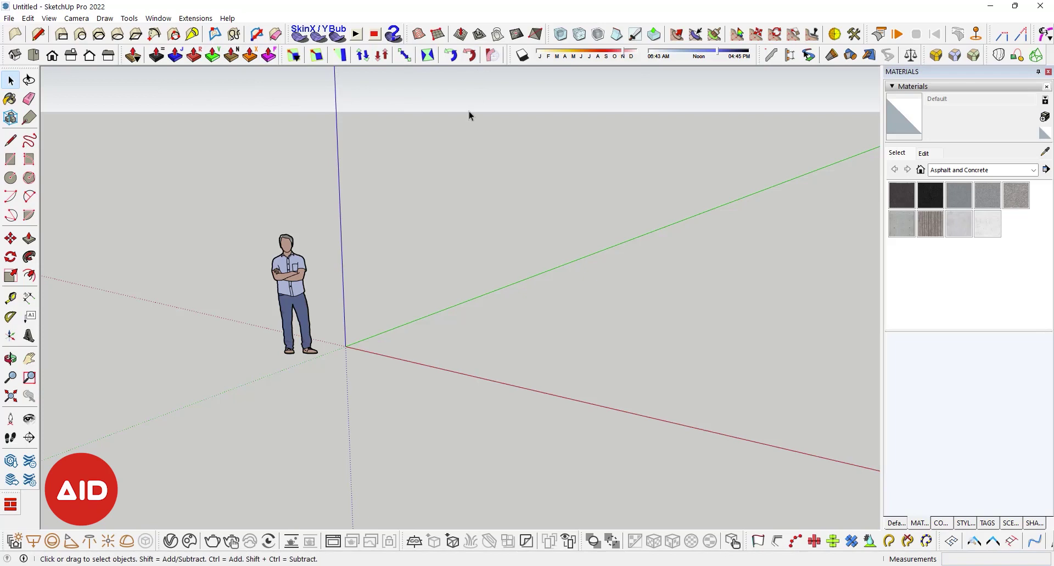
Review which Fredo6 toolbars are checked in the toolbar list, then show the Extensions > SketchUcation submenu
right_click(371, 58)
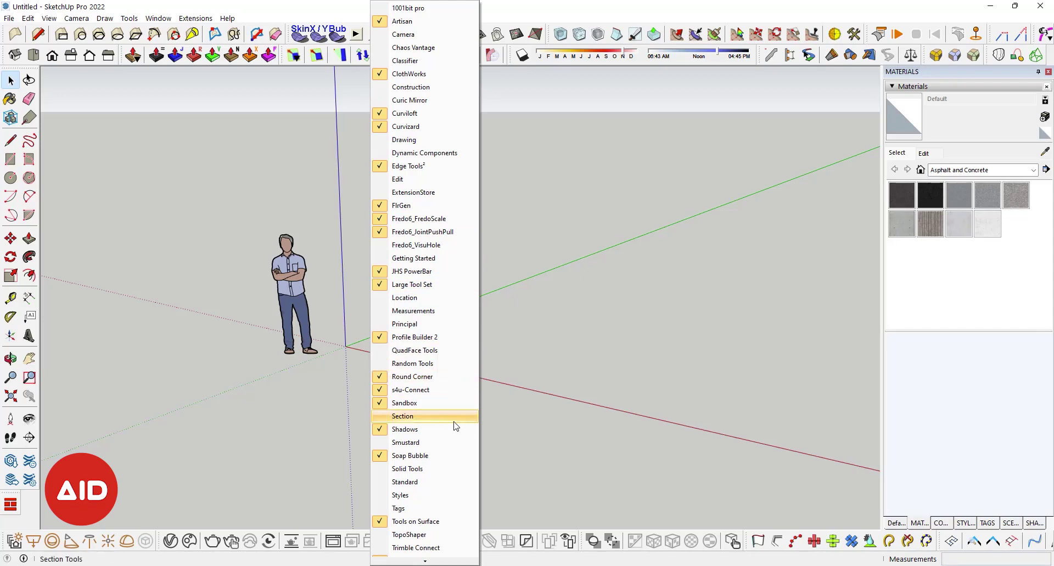
scroll(455, 429, "down", 1)
scroll(455, 429, "down", 3)
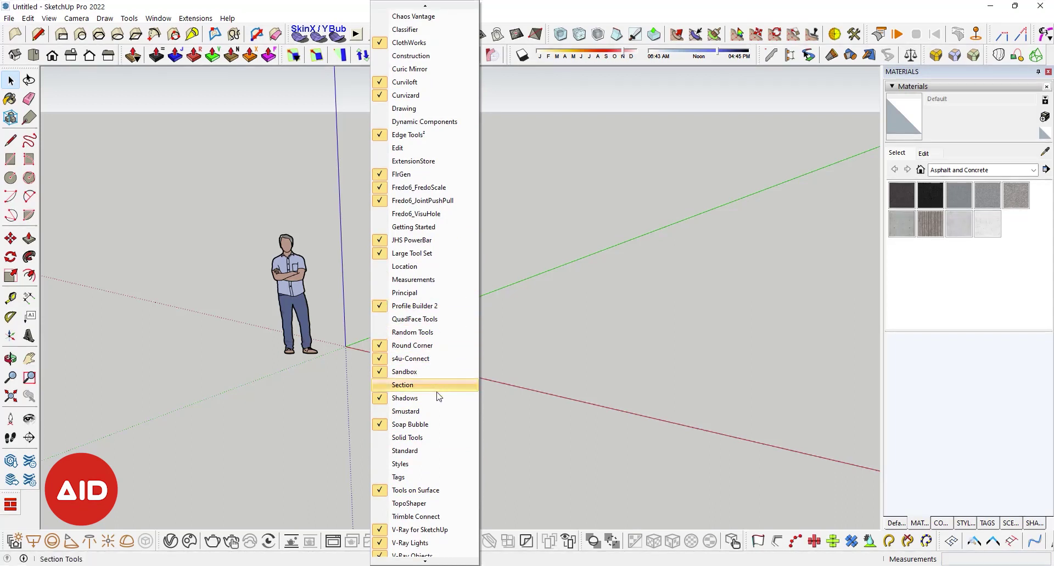
scroll(438, 464, "down", 2)
scroll(439, 467, "down", 3)
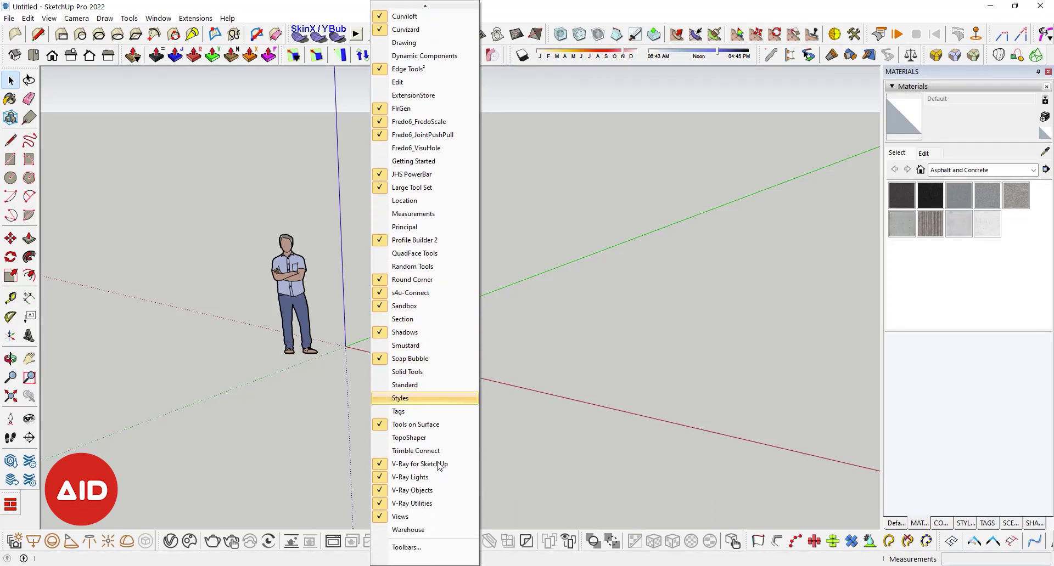
scroll(439, 466, "up", 1)
scroll(439, 465, "up", 3)
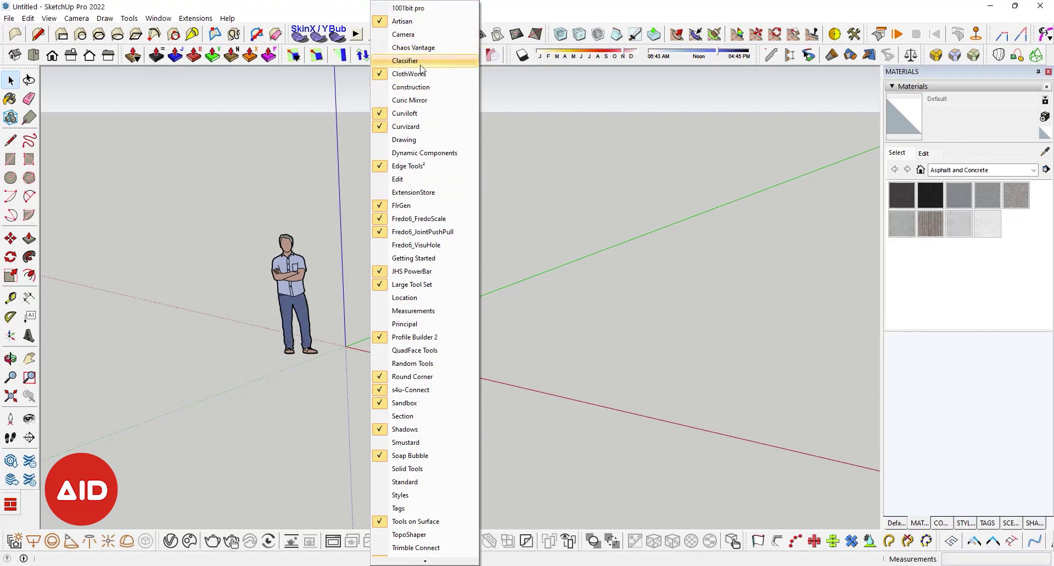
left_click(193, 19)
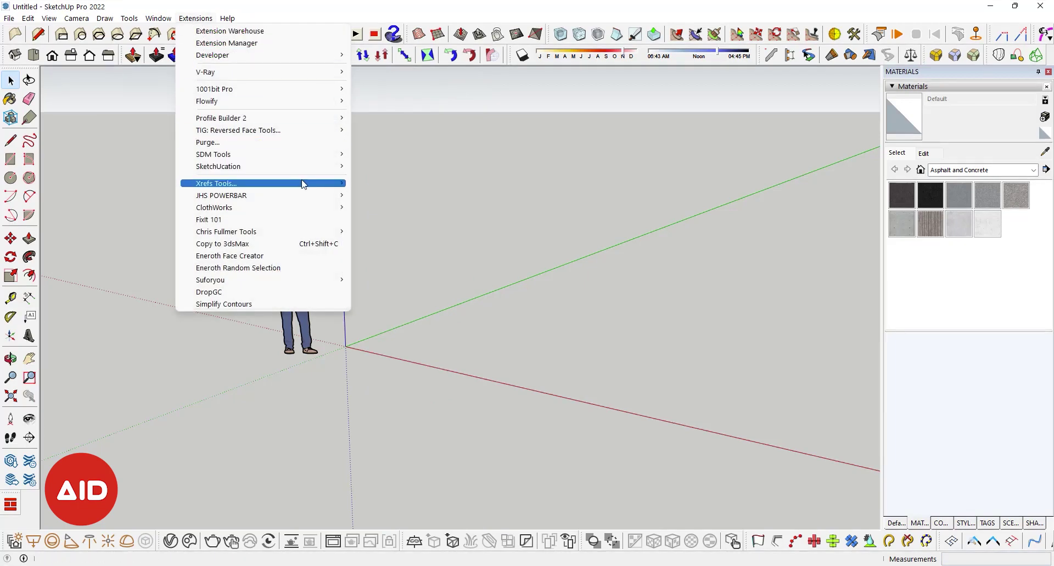
mouse_move(262, 167)
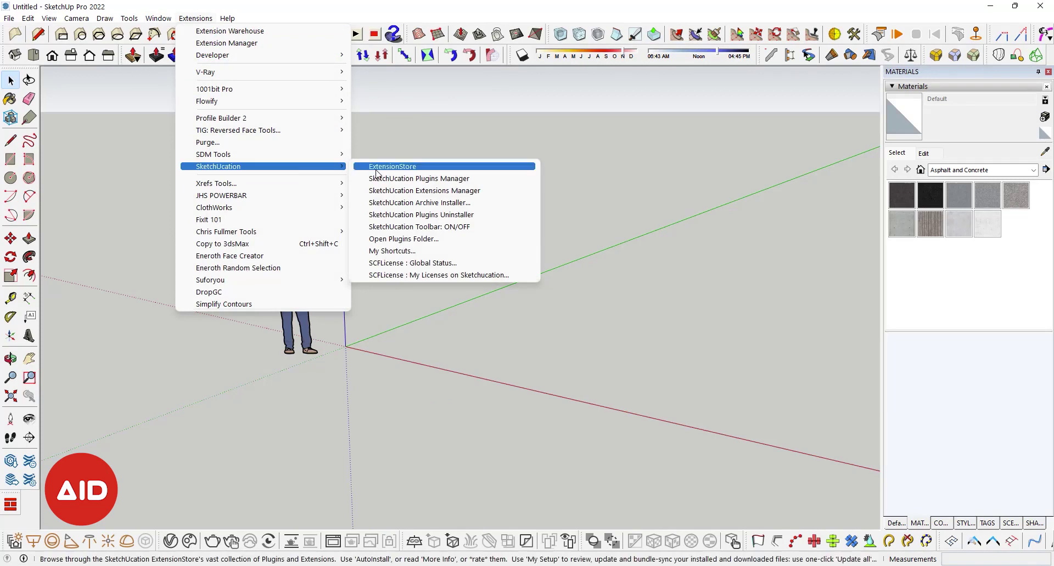
Open the SketchUcation ExtensionStore and browse to its Updates page, confirming all extensions are current
left_click(400, 171)
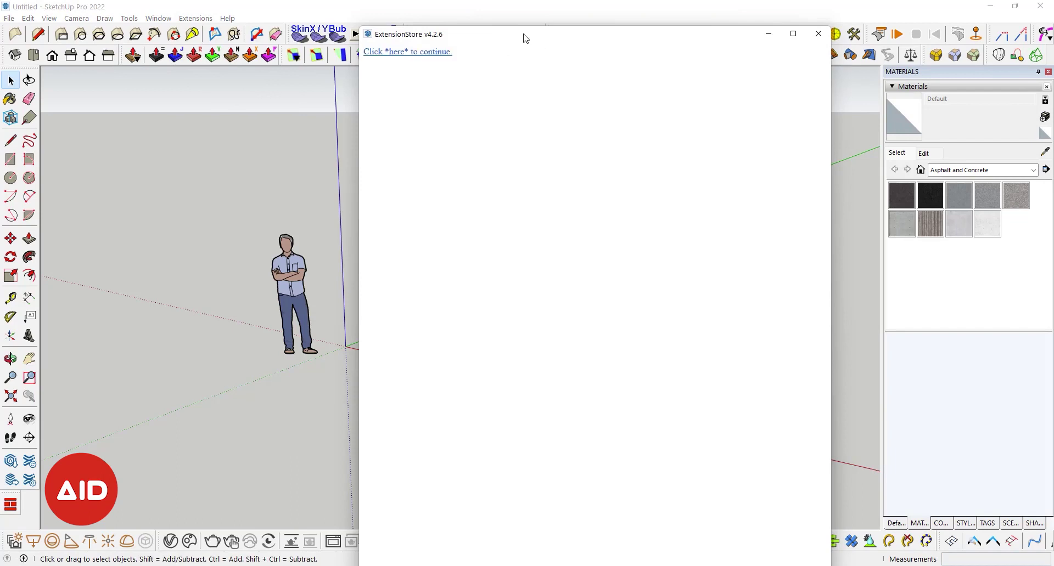
left_click(436, 52)
left_click_drag(494, 35, 407, 40)
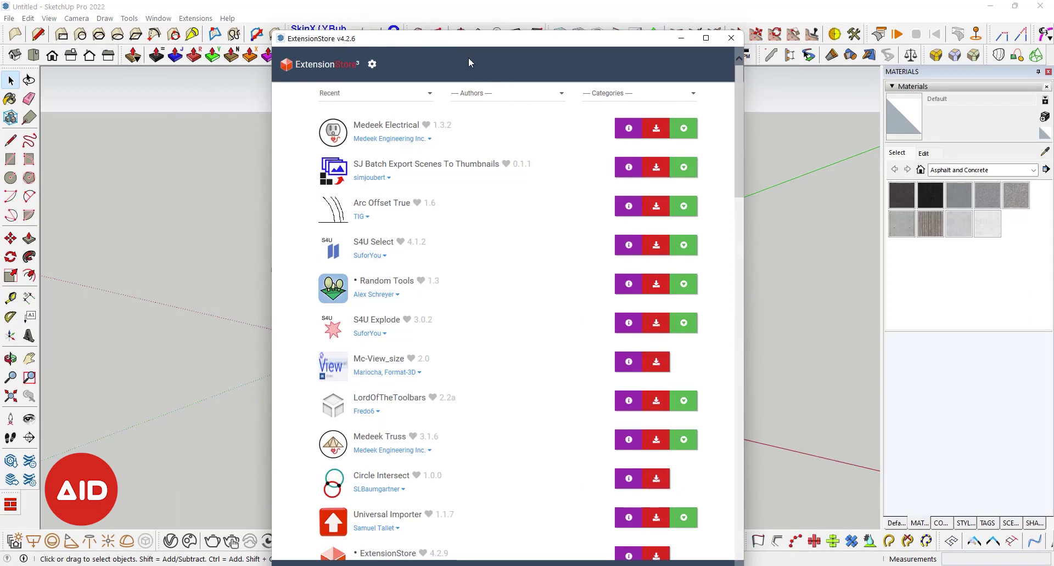
left_click(375, 65)
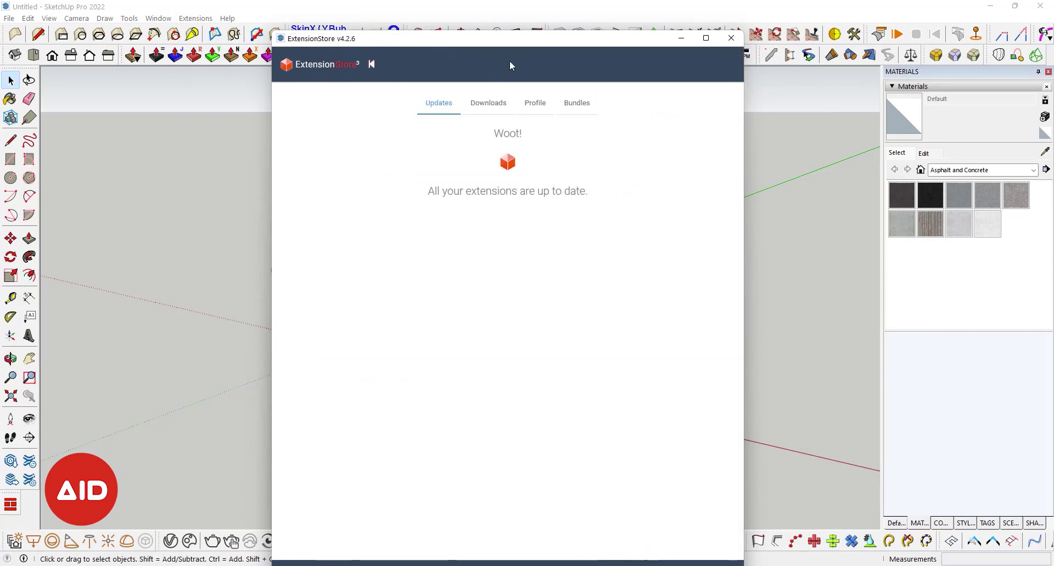
left_click(491, 109)
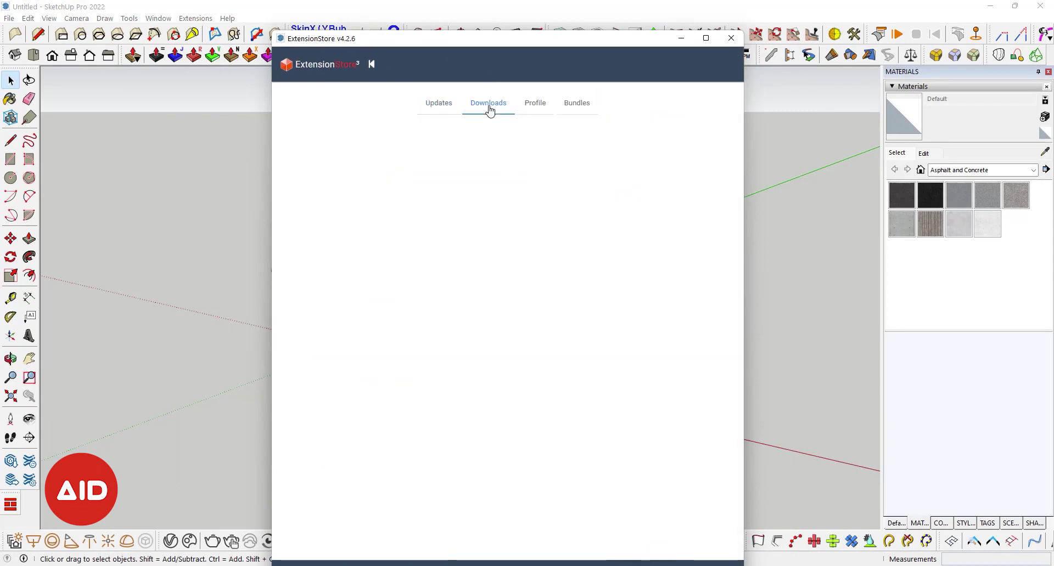
left_click(577, 104)
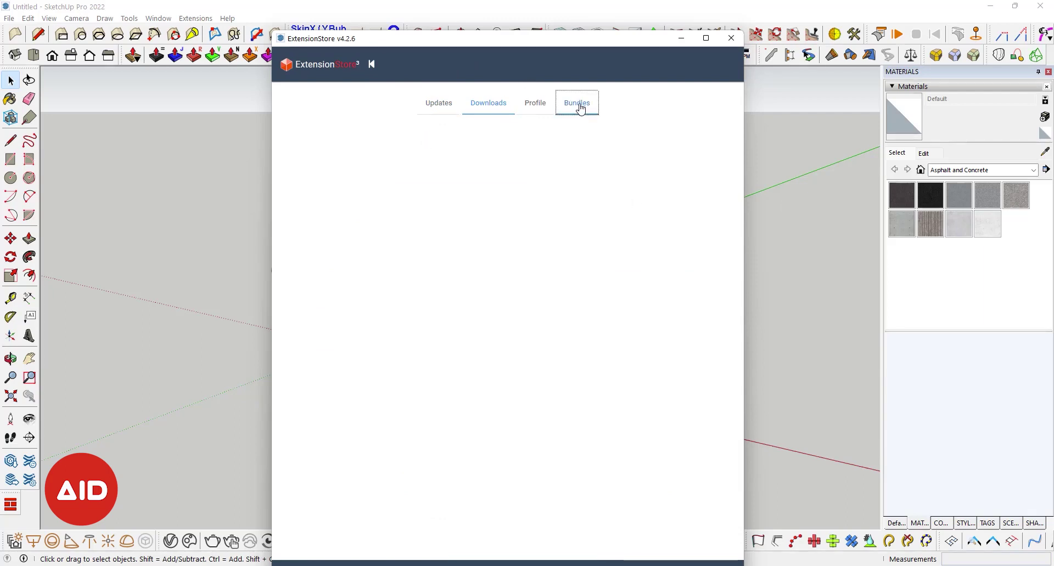
left_click(542, 109)
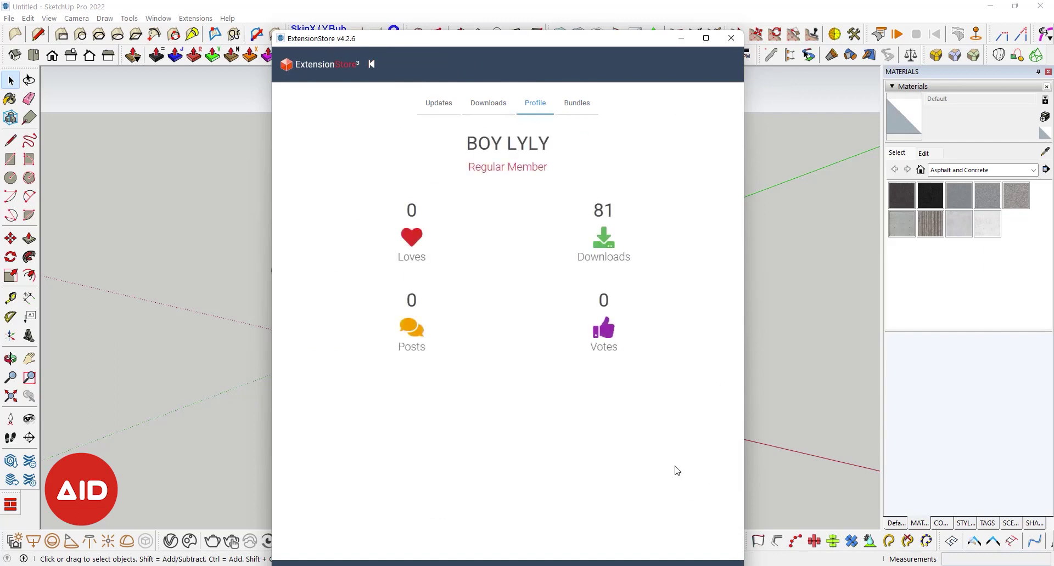
left_click(474, 105)
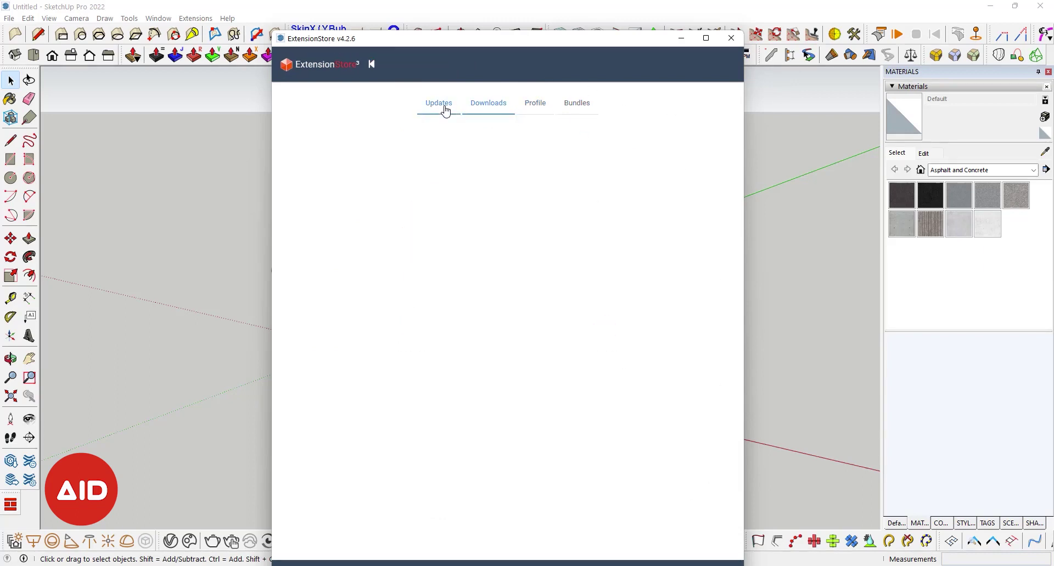
left_click(445, 110)
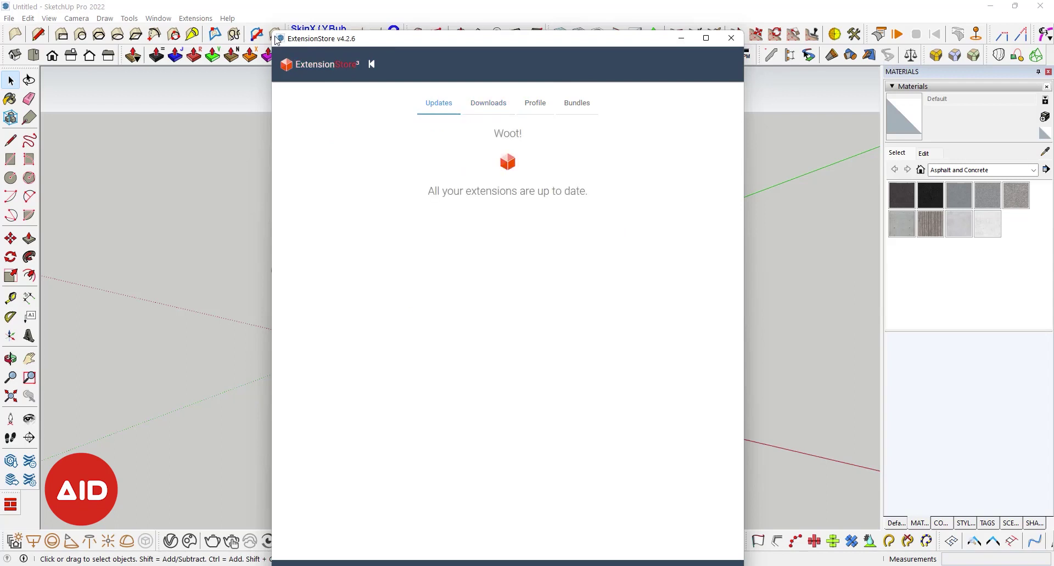
Move and shrink the ExtensionStore window, try the thicken push-pull tool, then close the store
mouse_move(272, 32)
left_mouse_down()
mouse_move(429, 155)
mouse_move(432, 141)
left_mouse_up()
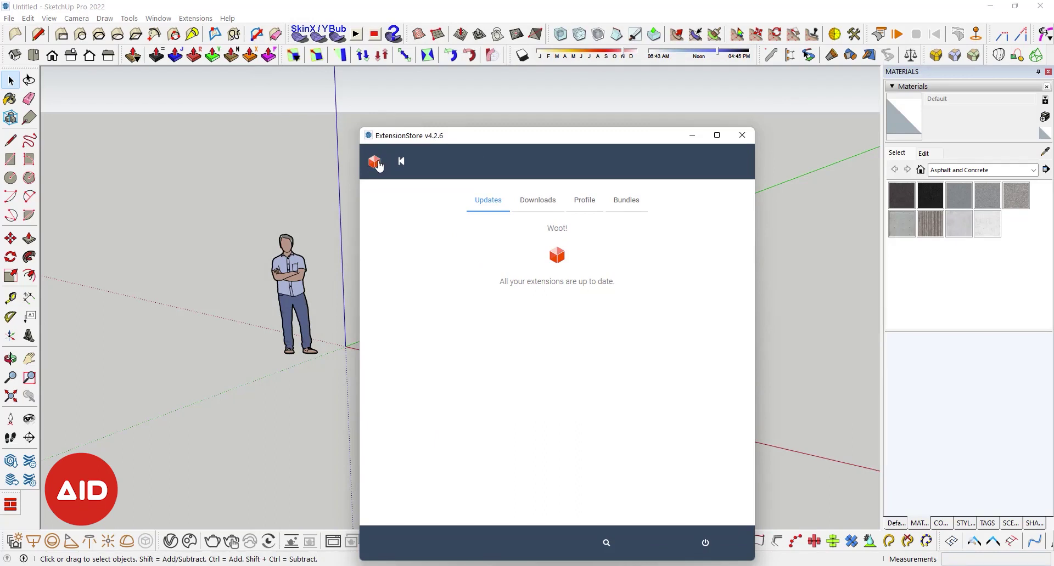
left_click_drag(359, 127, 461, 188)
left_click_drag(611, 195, 571, 146)
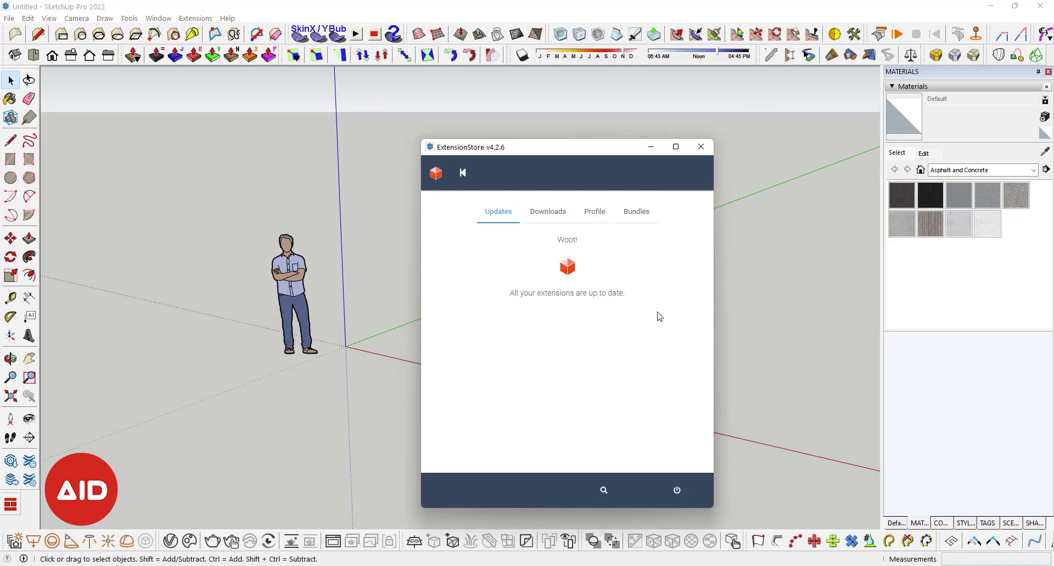
left_click(136, 58)
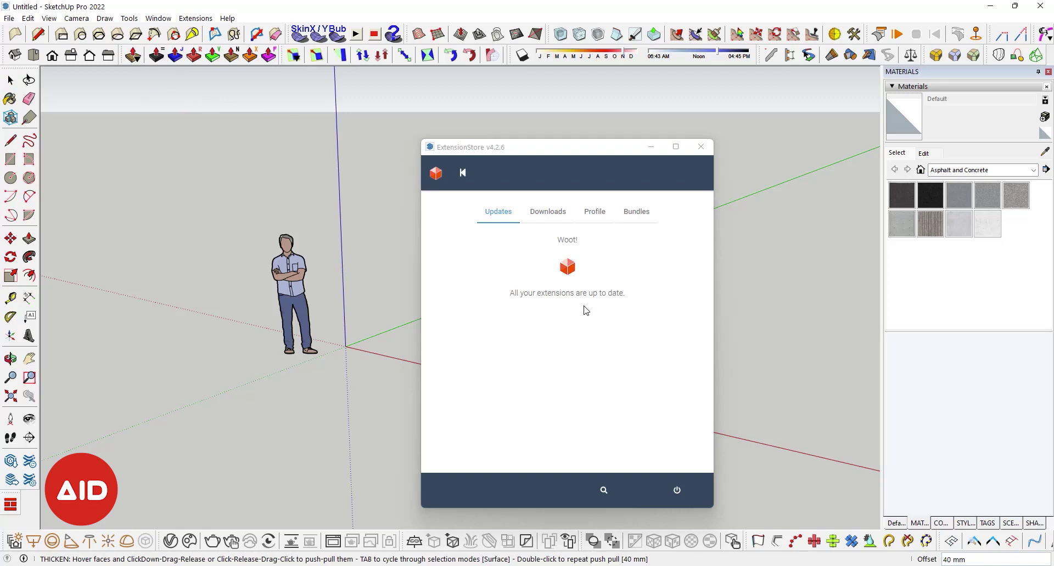
key("space")
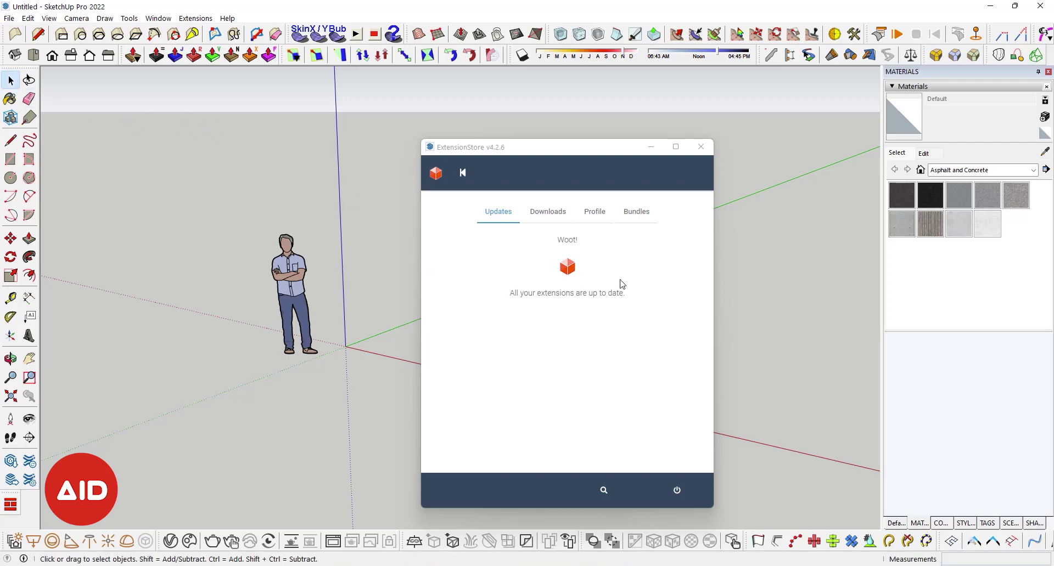
left_click(703, 148)
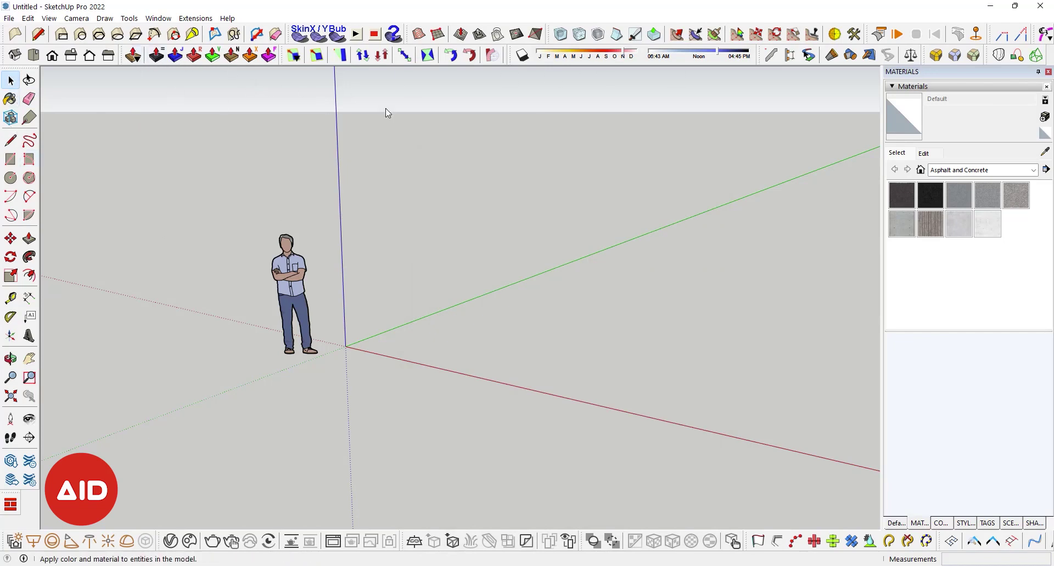
Draw a rectangle from the origin and push-pull it up into a box
left_click(11, 159)
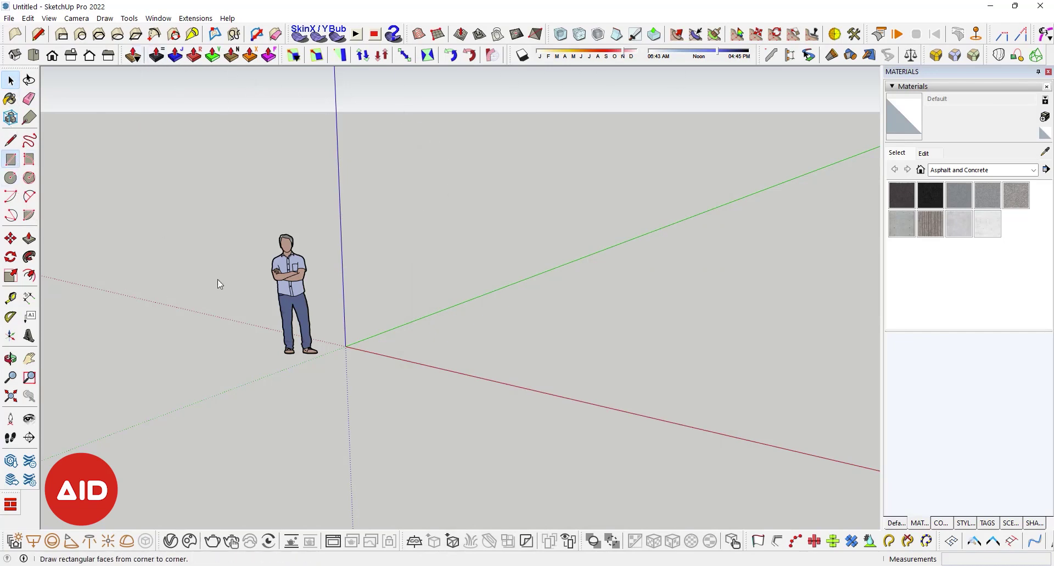
left_click(346, 347)
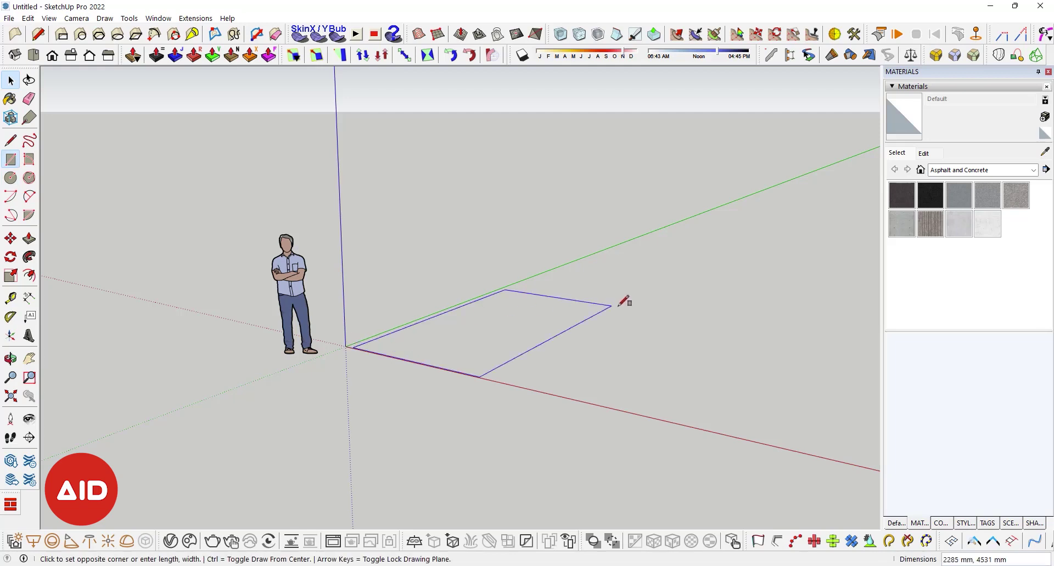
left_click(624, 304)
left_click(11, 81)
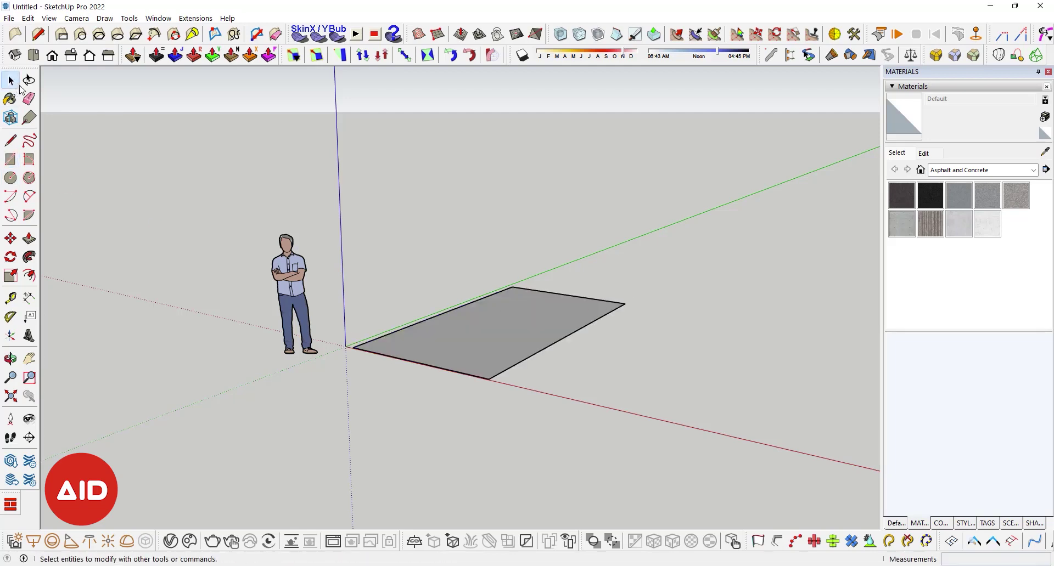
left_click(555, 343)
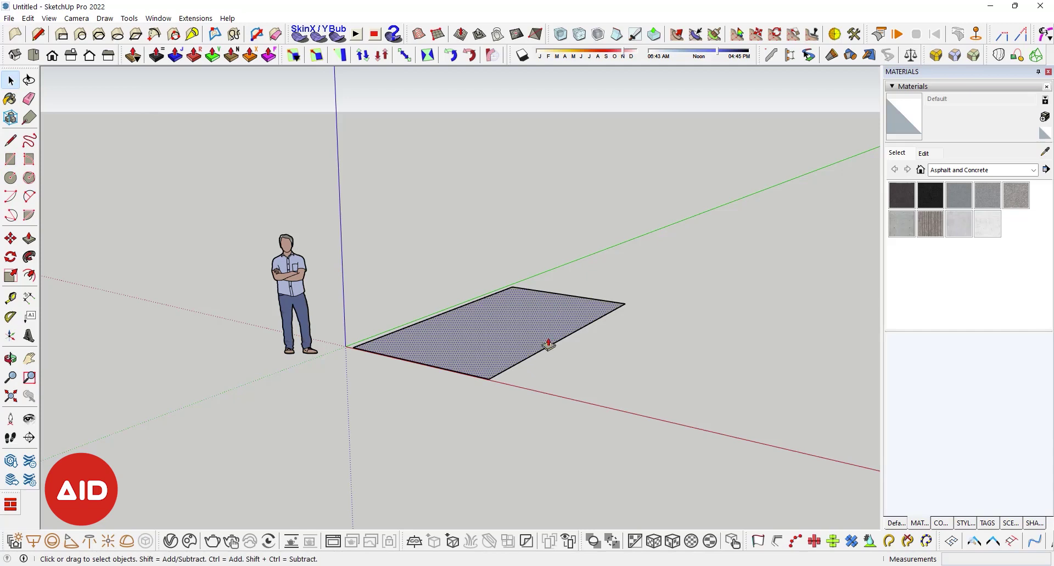
key("p")
left_click_drag(555, 344, 535, 290)
key("space")
Round all the box's edges with RoundCorner, then close SketchUp without saving the model
triple_click(533, 288)
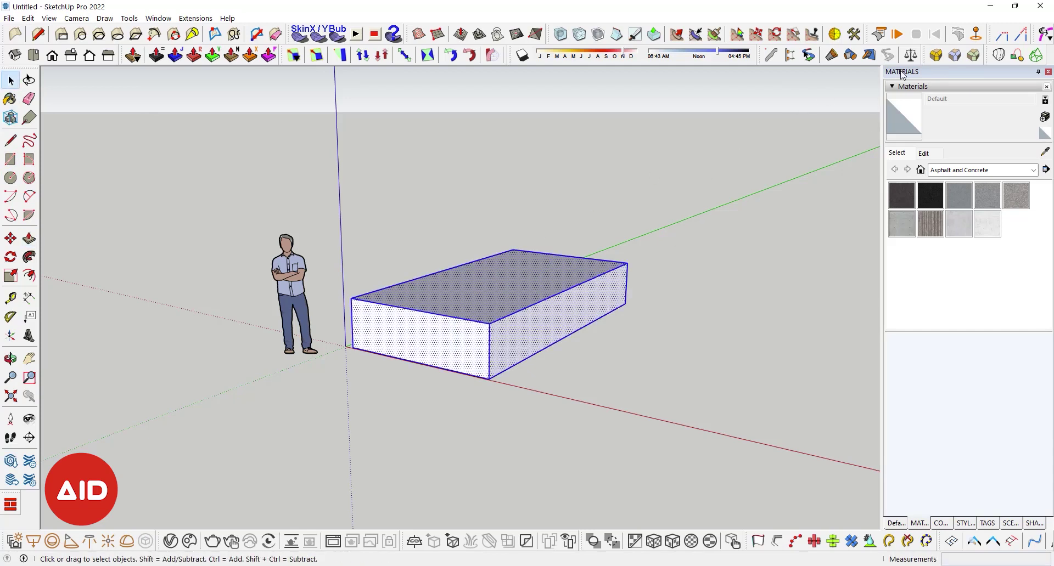
key("r")
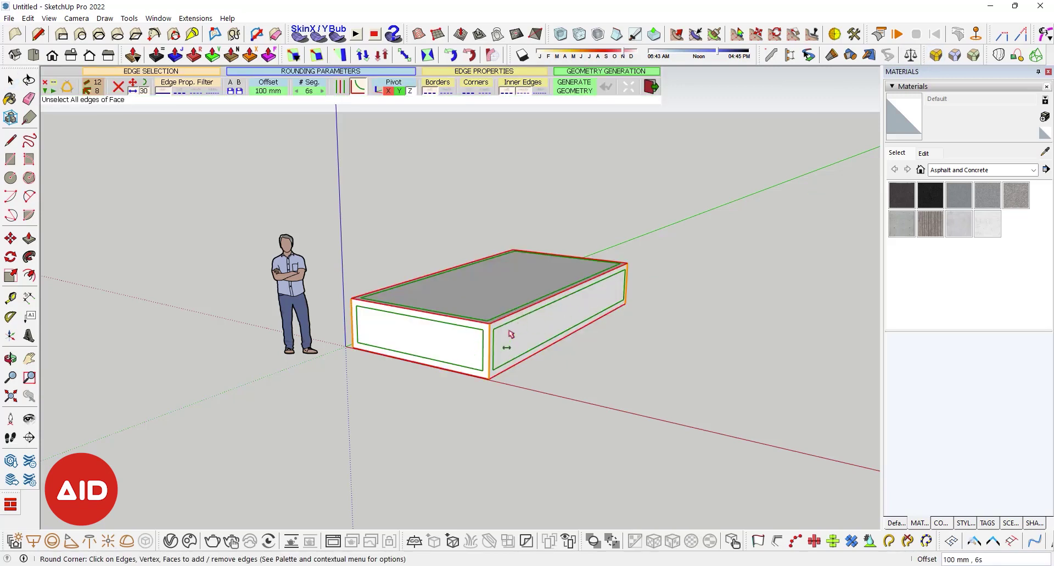
double_click(676, 344)
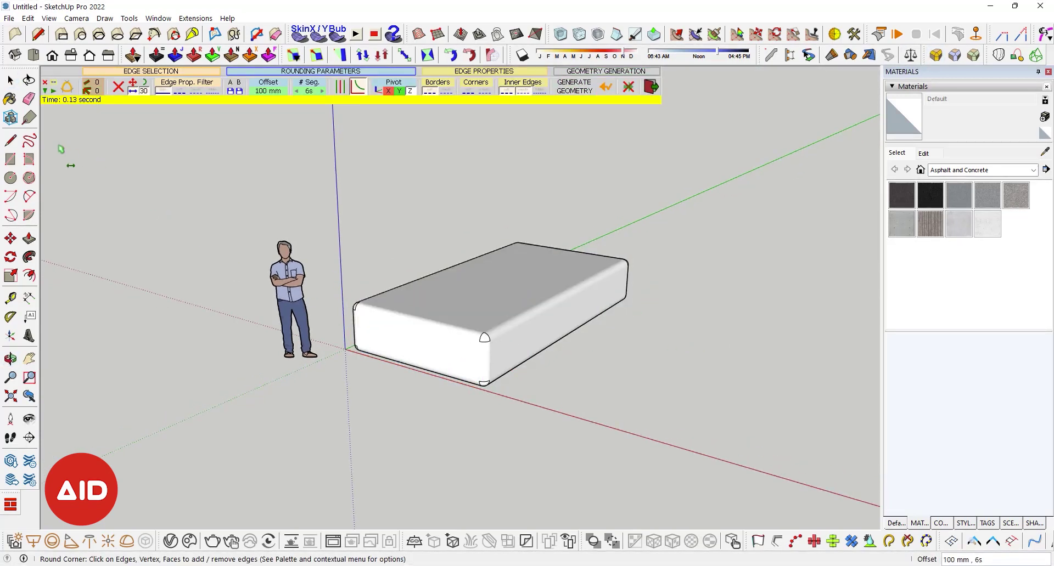
left_click(11, 80)
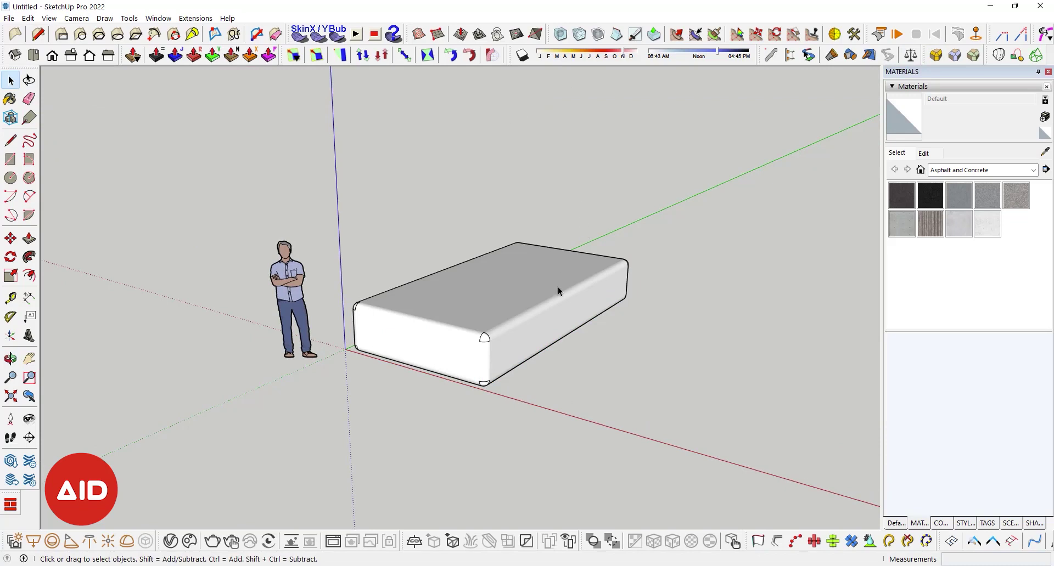
middle_click_drag(558, 288, 442, 303)
left_click(1040, 6)
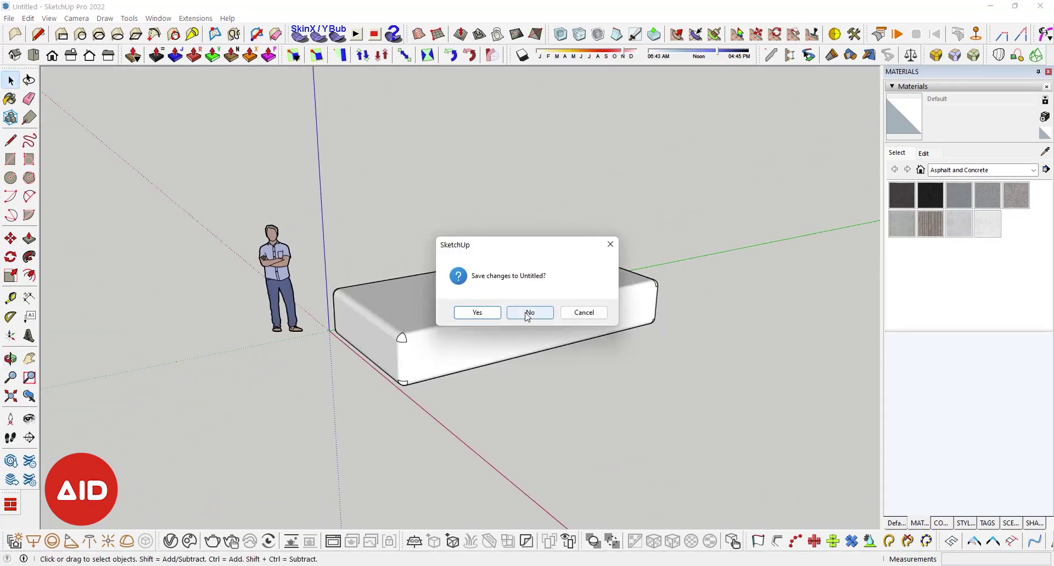
left_click(528, 314)
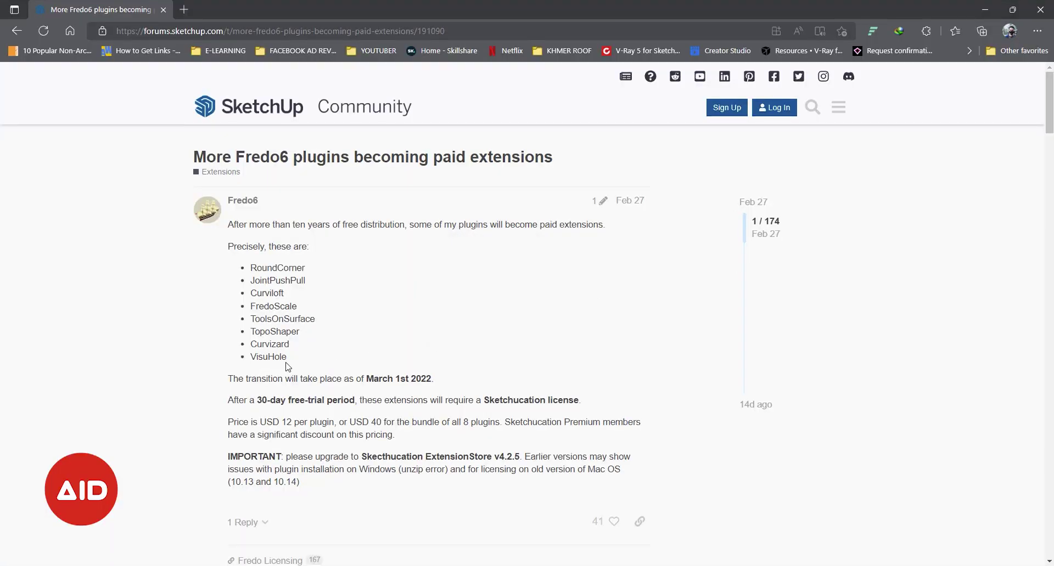
Highlight the list of paid Fredo6 plugins, scroll down, and minimize the browser to show File Explorer
left_click_drag(296, 366, 264, 246)
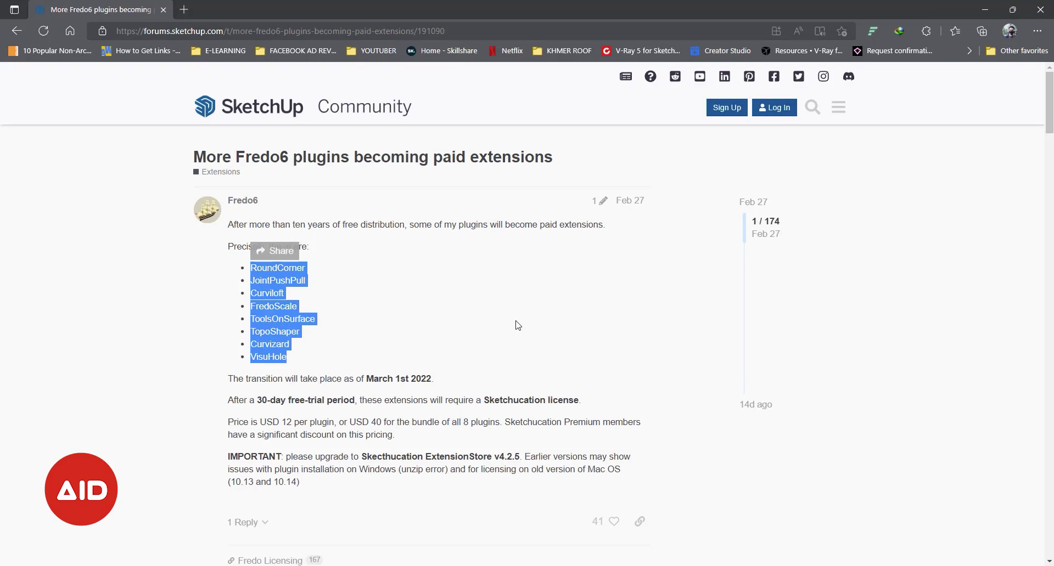
scroll(516, 325, "down", 3)
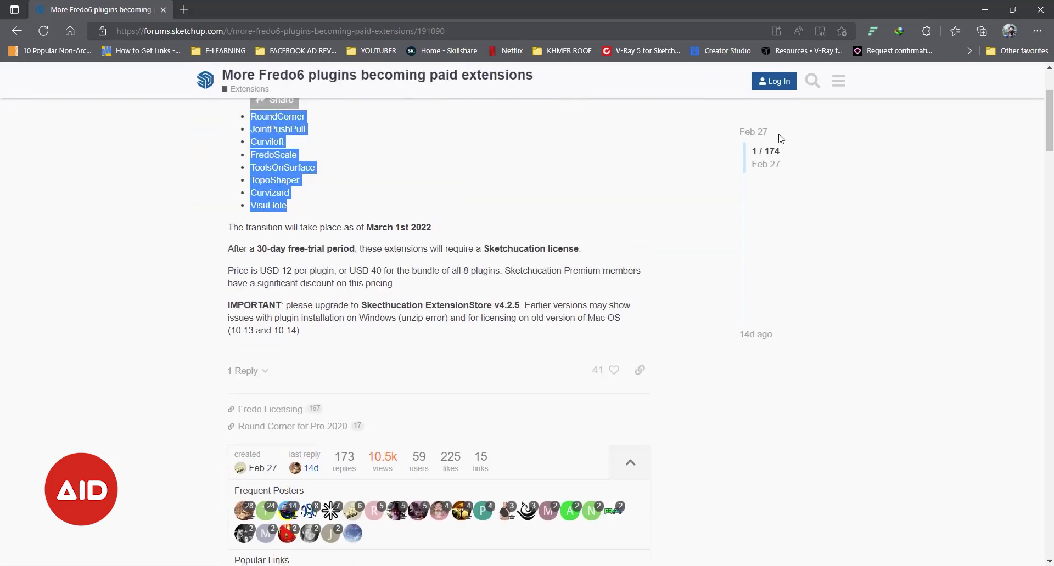
left_click(980, 13)
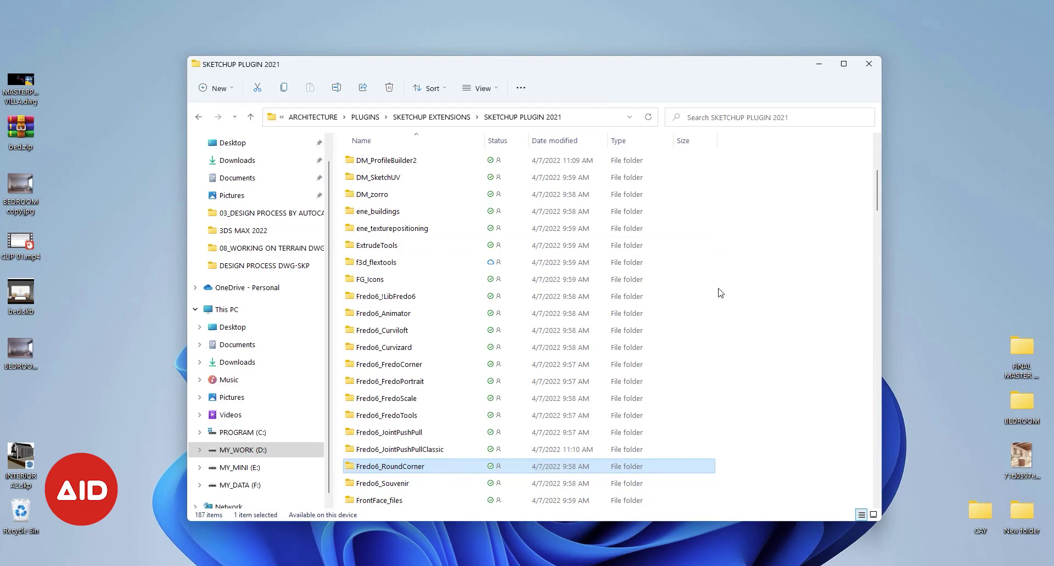
Select all the Fredo6 plugin folders, from Fredo6_!LibFredo6 through Souvenir
left_click(398, 299)
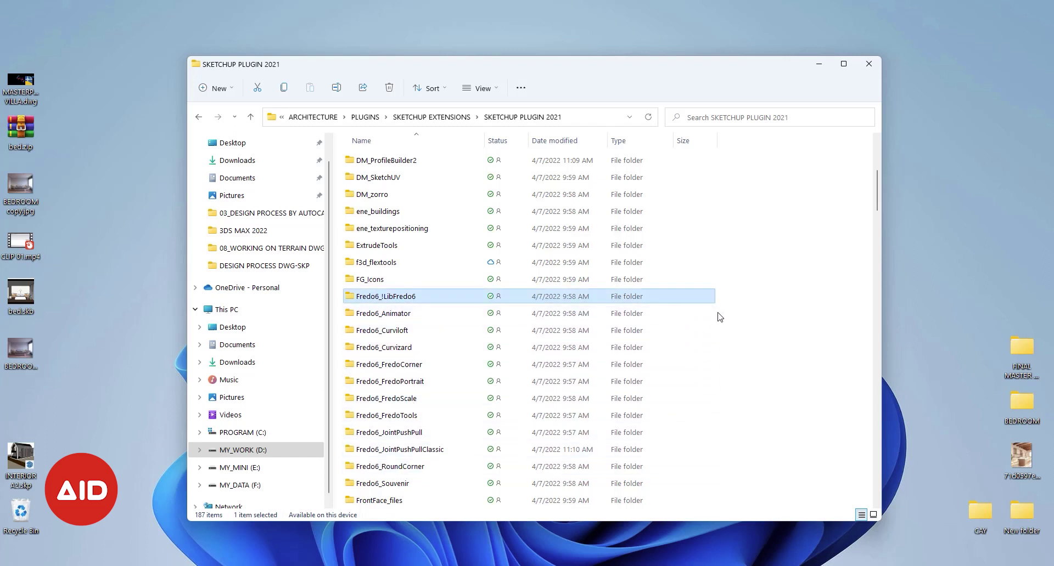
left_click_drag(718, 313, 602, 493)
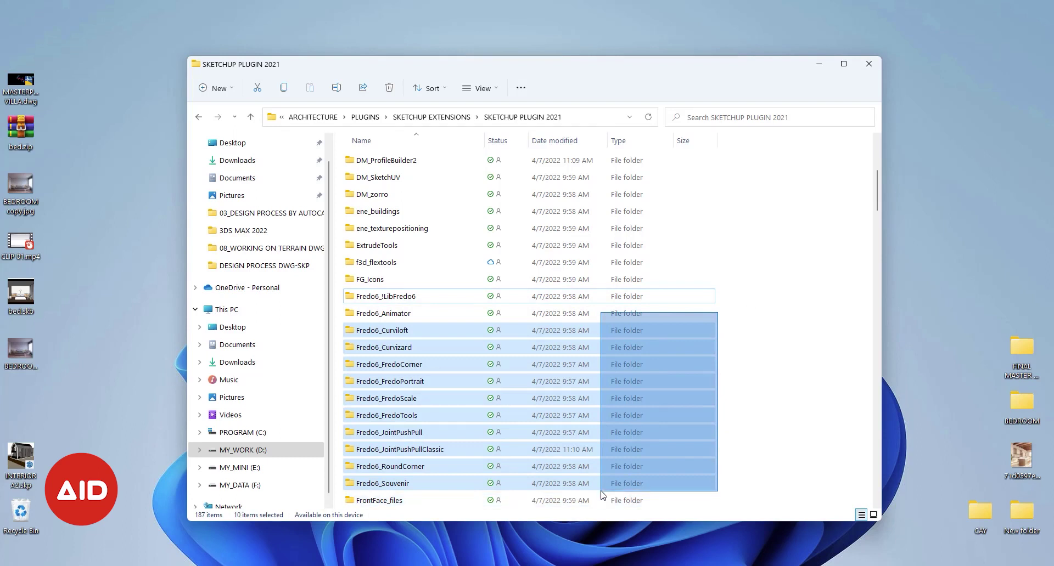
left_click(409, 467)
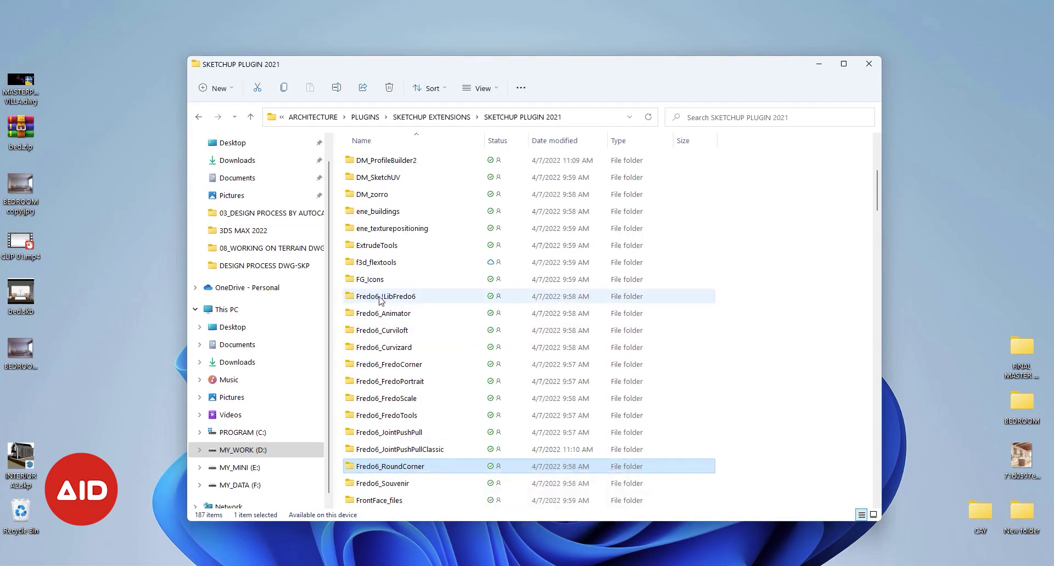
left_click(443, 298)
mouse_move(725, 298)
left_mouse_down()
mouse_move(619, 472)
mouse_move(595, 488)
left_mouse_up()
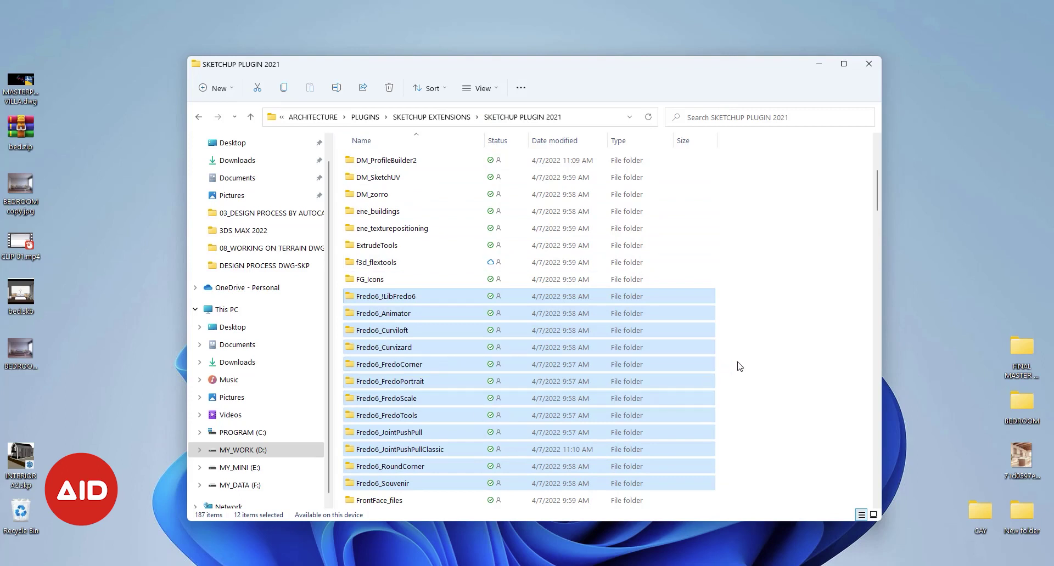
Add the Fredo6 .rb files from !LibFredo6 onward to the selection and copy everything
scroll(719, 317, "up", 4)
scroll(499, 165, "up", 2)
scroll(488, 219, "down", 6)
scroll(485, 258, "down", 6)
scroll(485, 258, "up", 4)
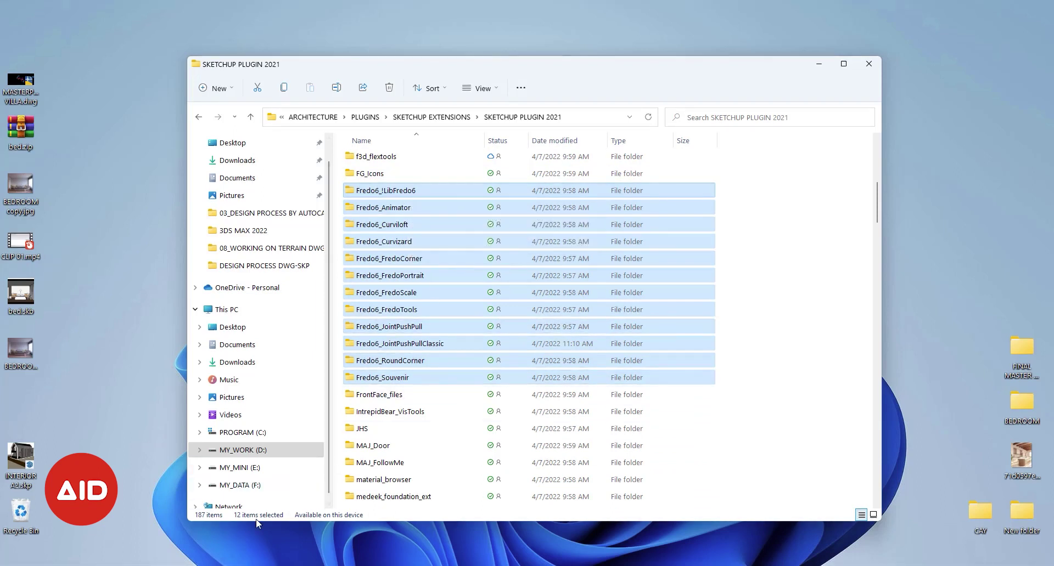
scroll(777, 344, "down", 4)
scroll(776, 343, "down", 8)
scroll(779, 343, "down", 8)
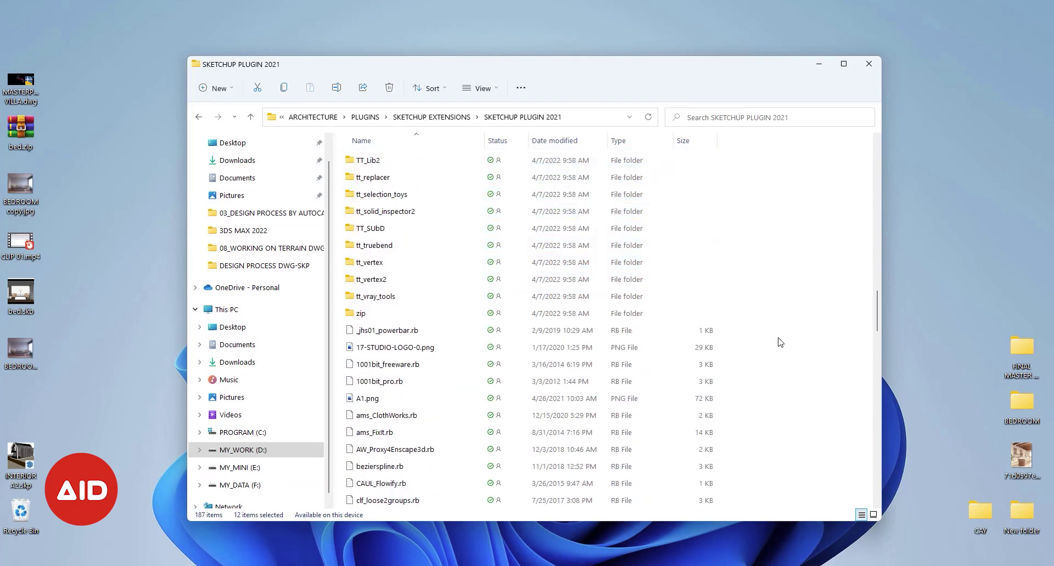
scroll(781, 342, "down", 5)
scroll(780, 343, "down", 5)
scroll(779, 343, "down", 5)
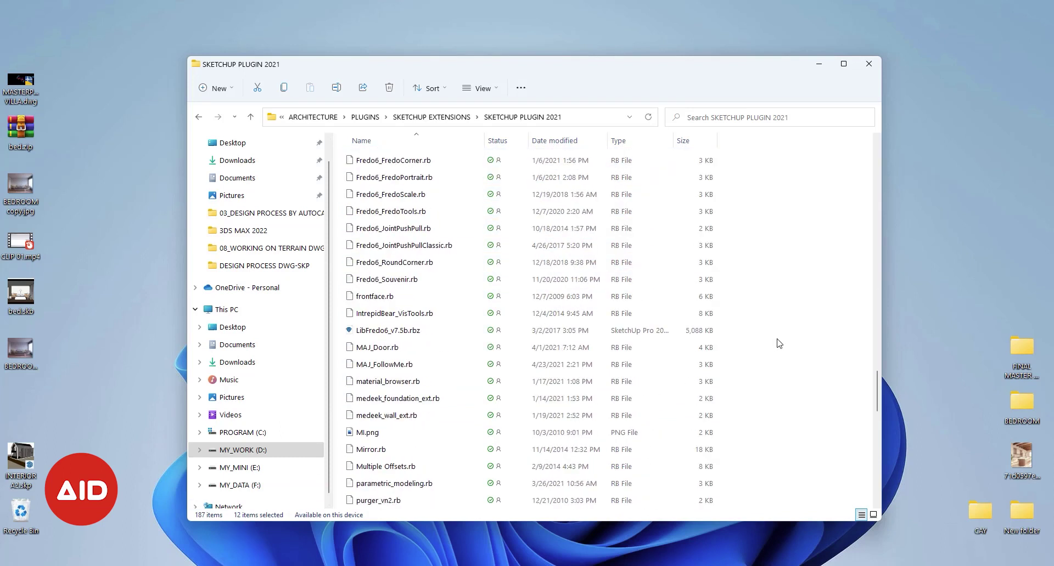
scroll(779, 344, "down", 1)
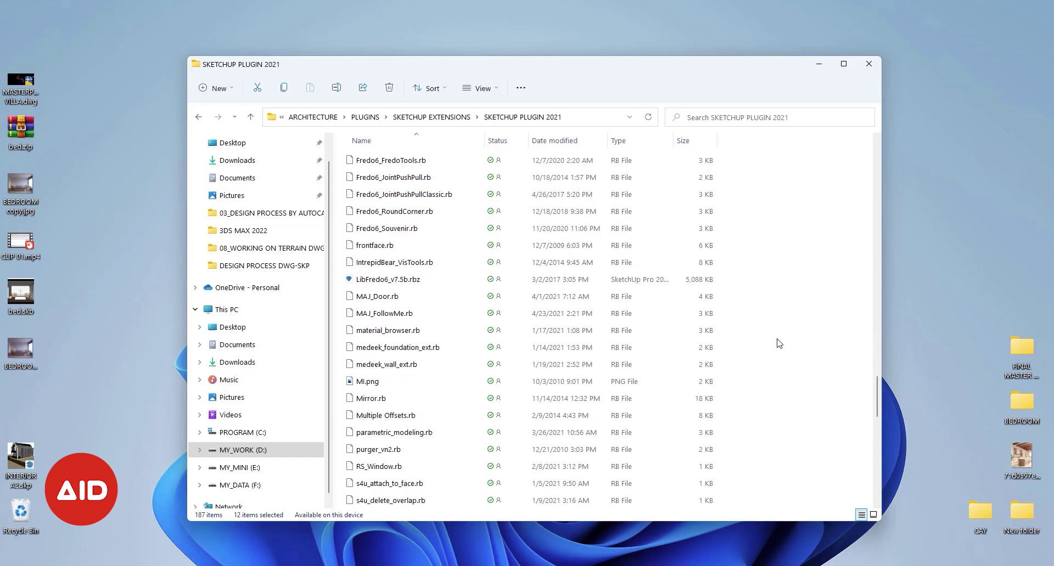
scroll(779, 343, "up", 1)
scroll(779, 344, "up", 2)
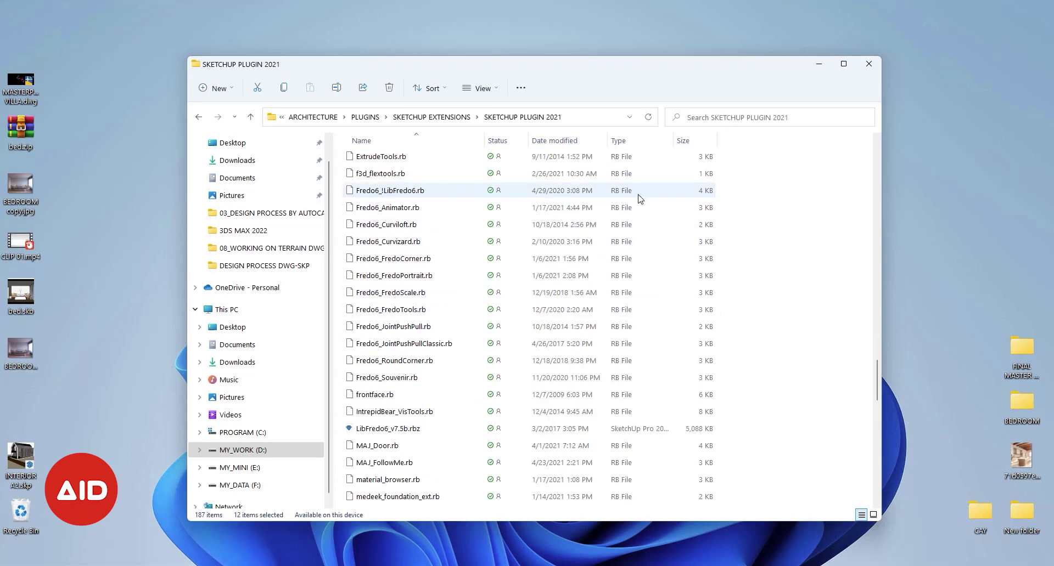
left_click_drag(732, 195, 406, 378)
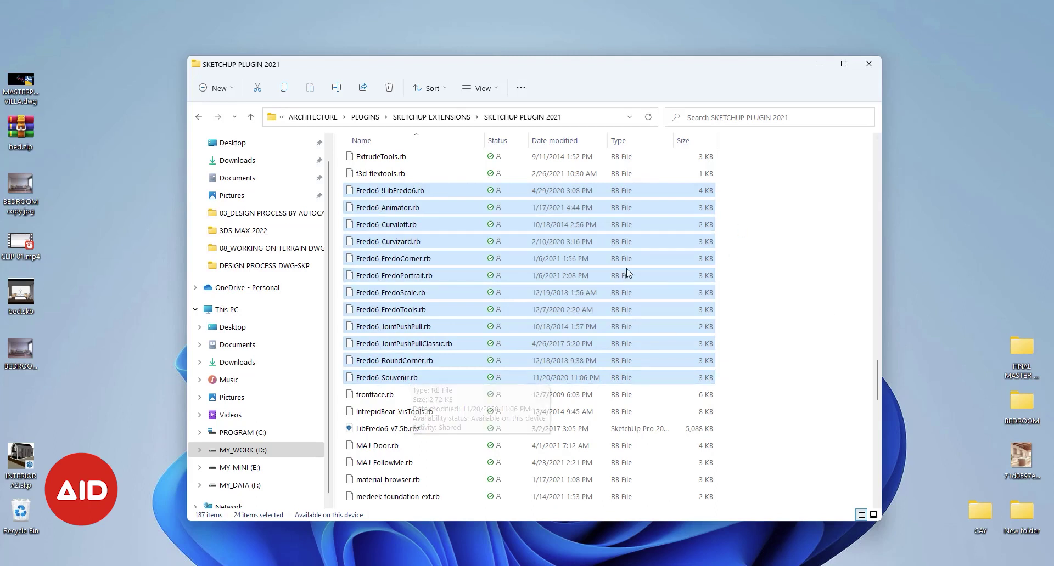
right_click(661, 195)
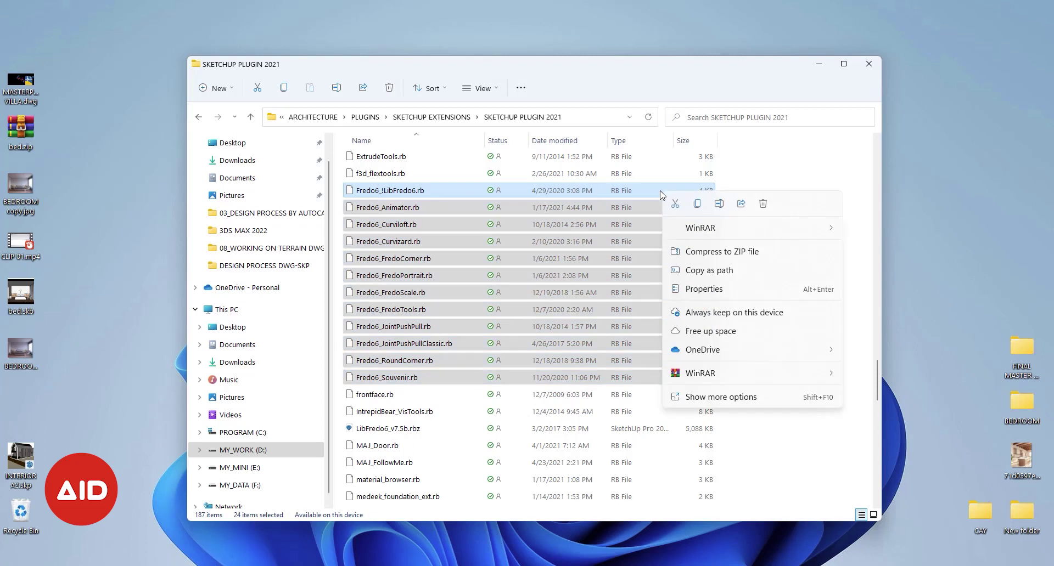
left_click(697, 205)
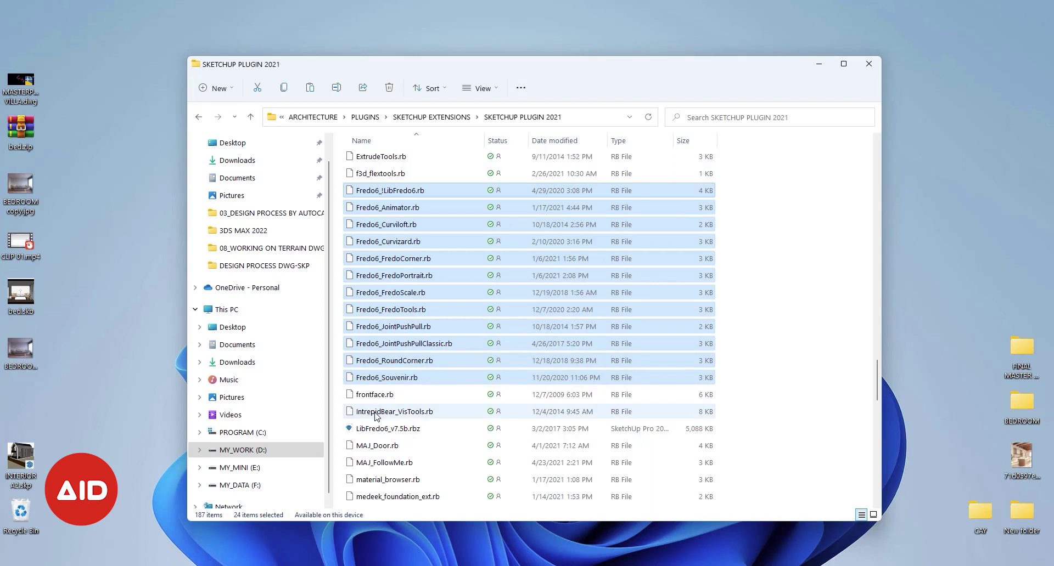
Open PROGRAM (C:) > Users > the user's profile folder and turn on hidden items to reveal AppData
left_click(295, 433)
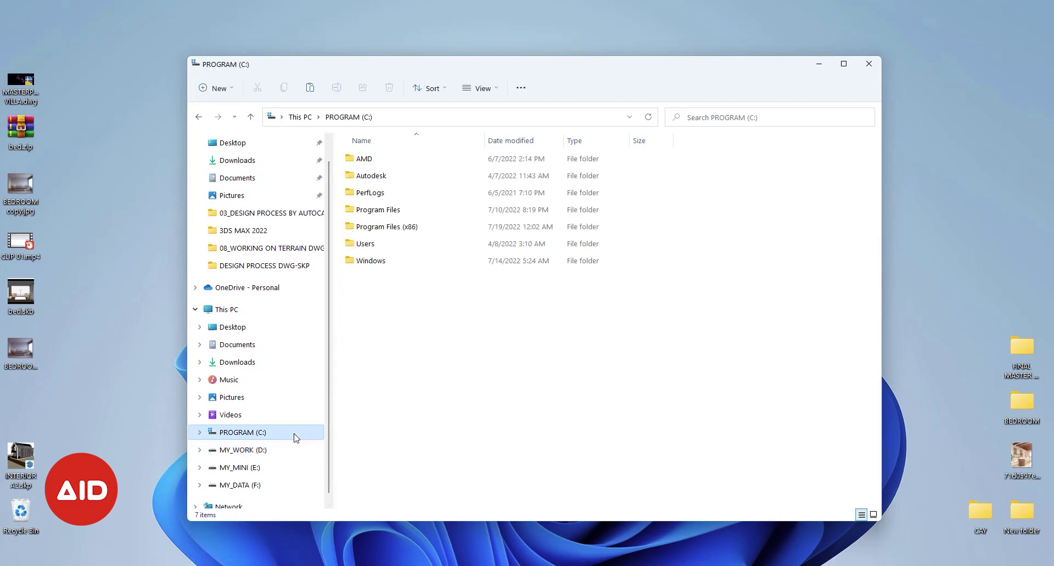
double_click(365, 244)
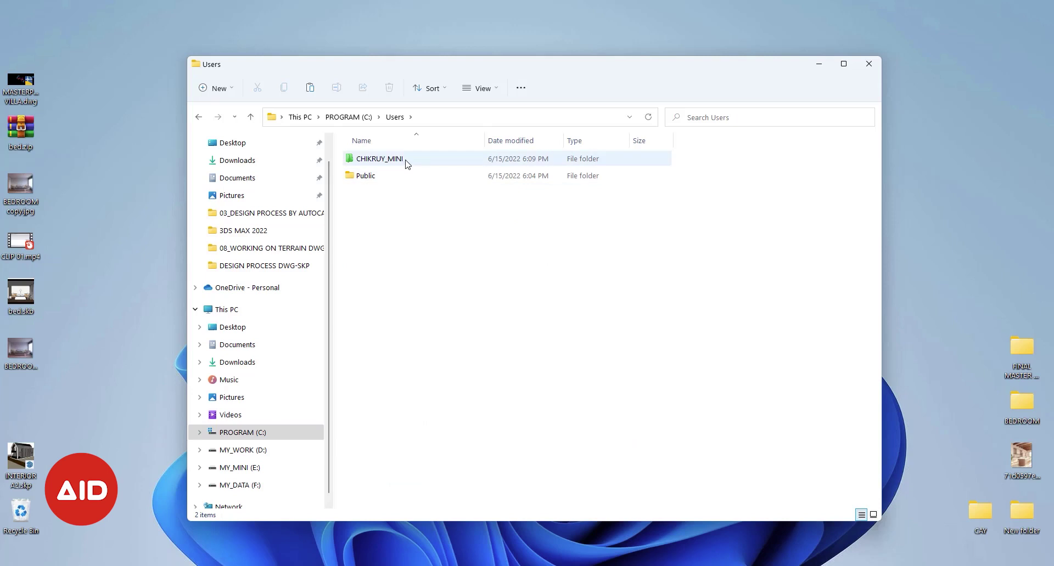
double_click(408, 164)
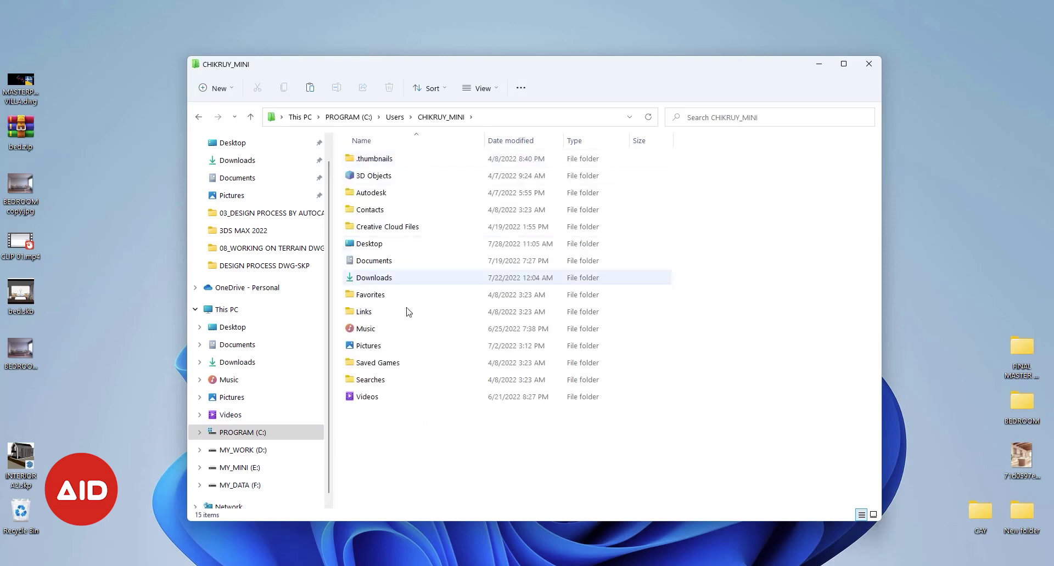
mouse_move(374, 159)
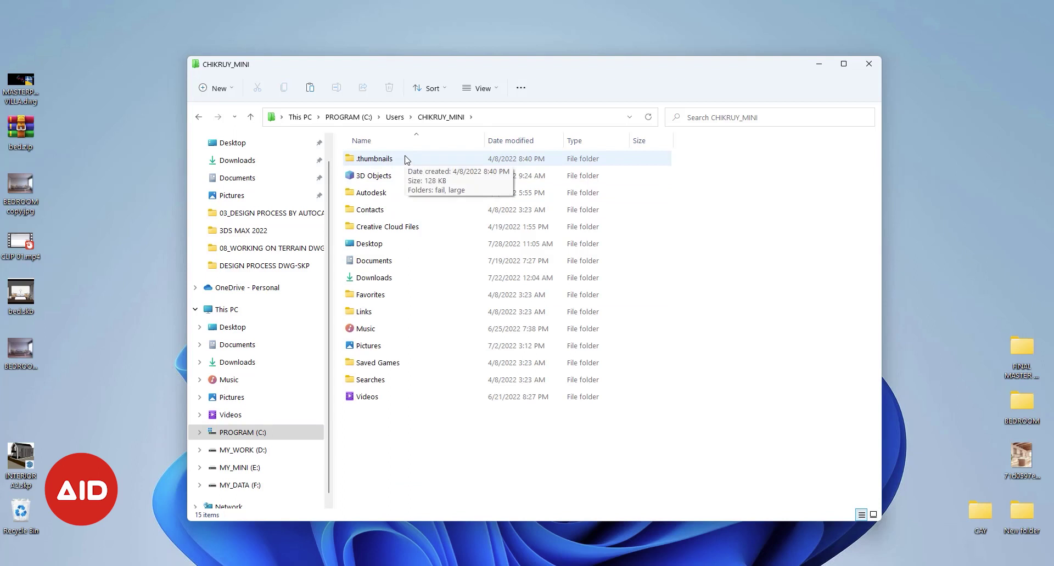
left_click(501, 97)
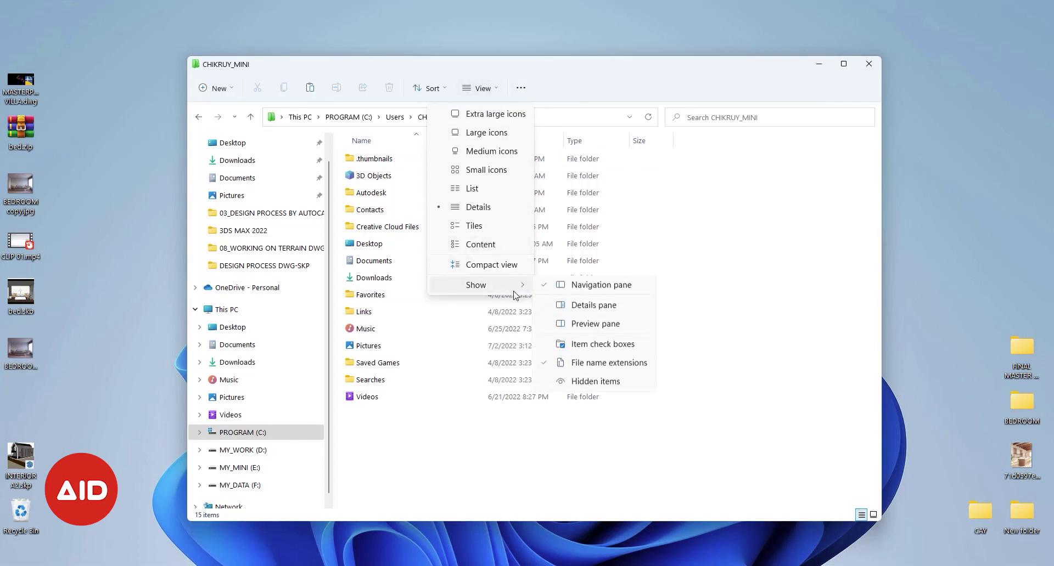
mouse_move(476, 285)
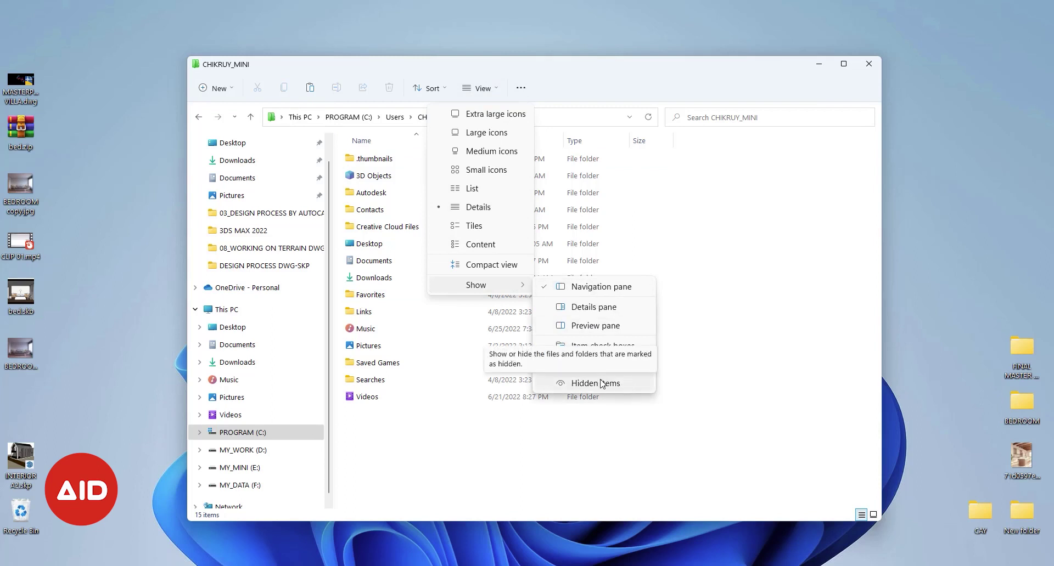
left_click(601, 386)
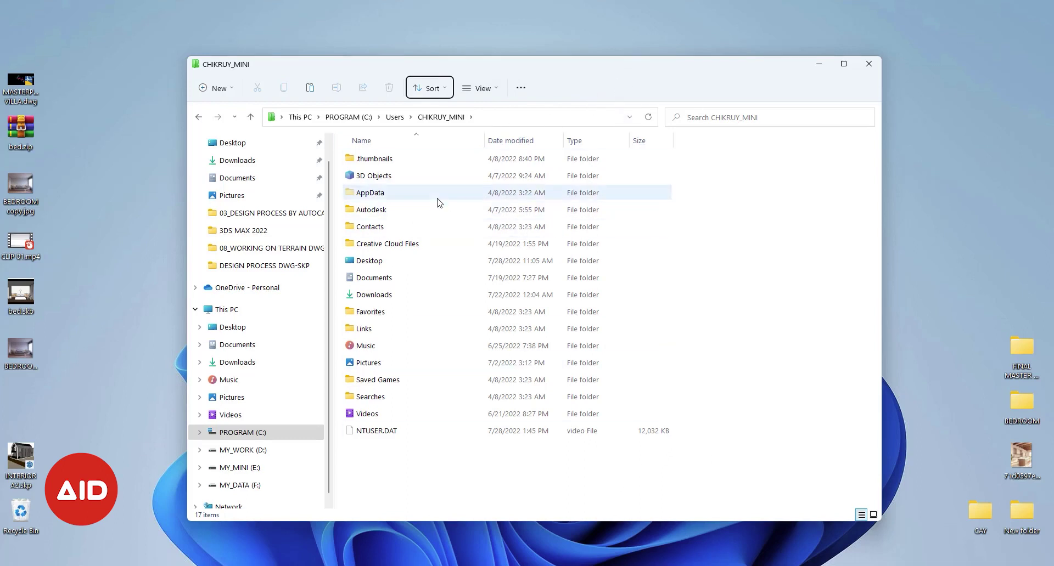
Go to AppData\Roaming\SketchUp\SketchUp 2021\SketchUp\Plugins and paste the copied Fredo6 items there
double_click(403, 199)
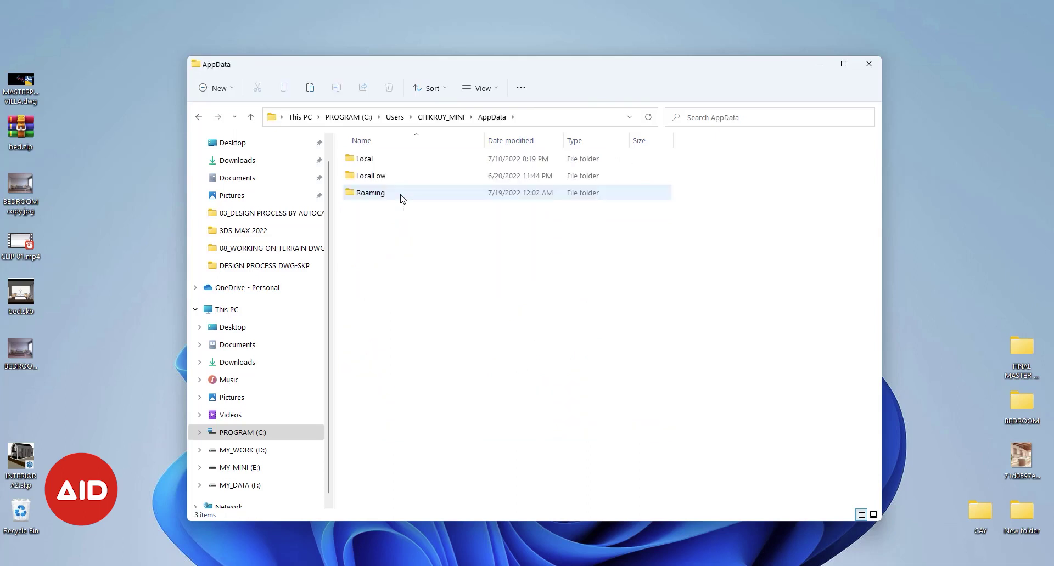
double_click(420, 192)
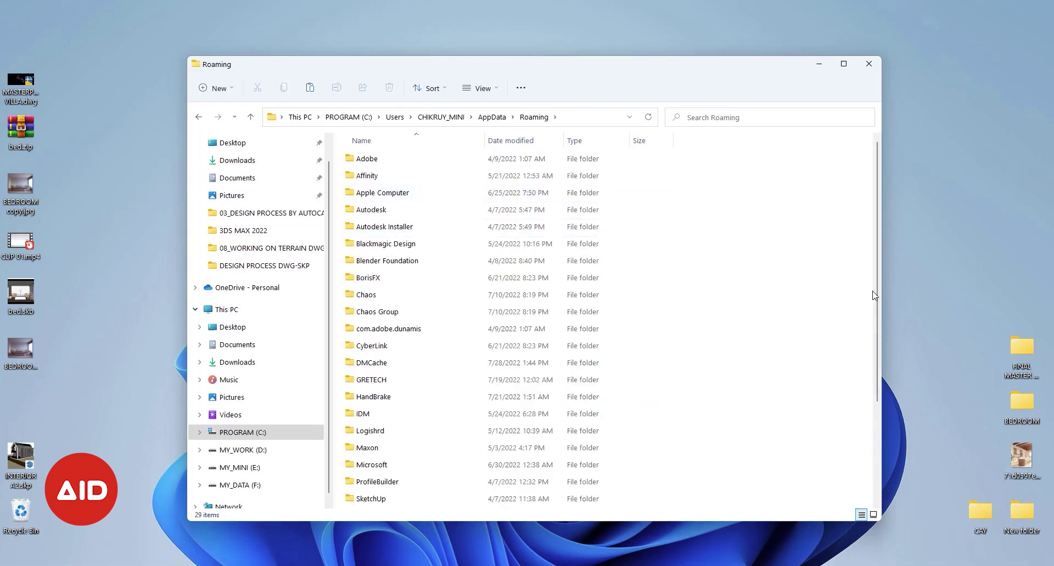
scroll(767, 306, "down", 3)
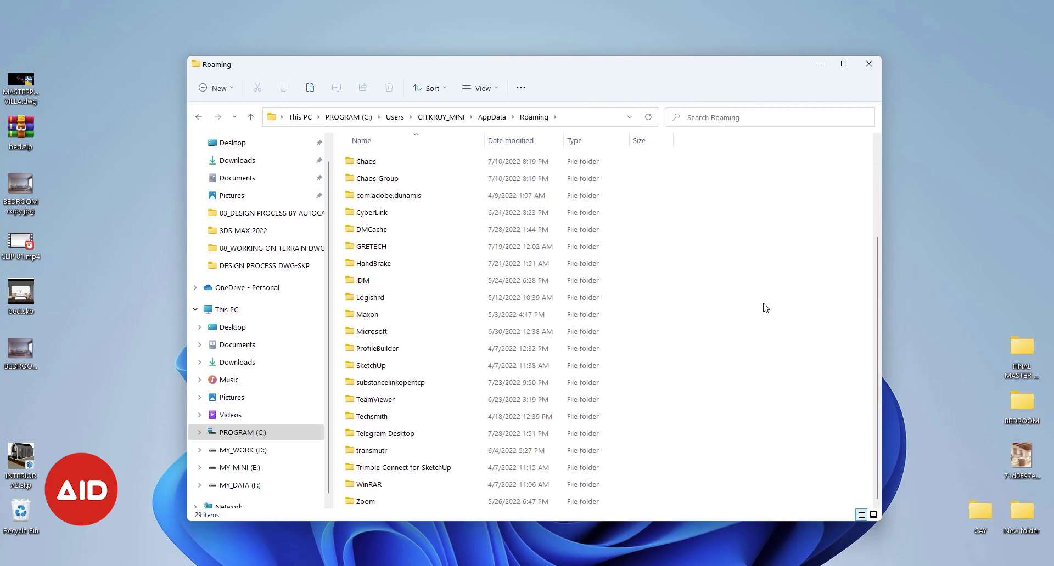
double_click(406, 365)
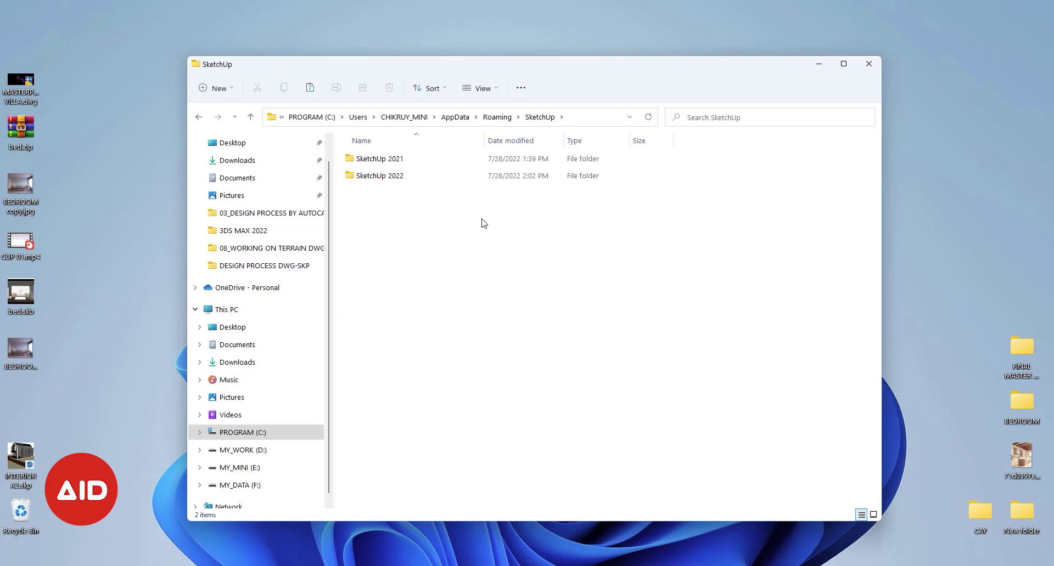
left_click(428, 177)
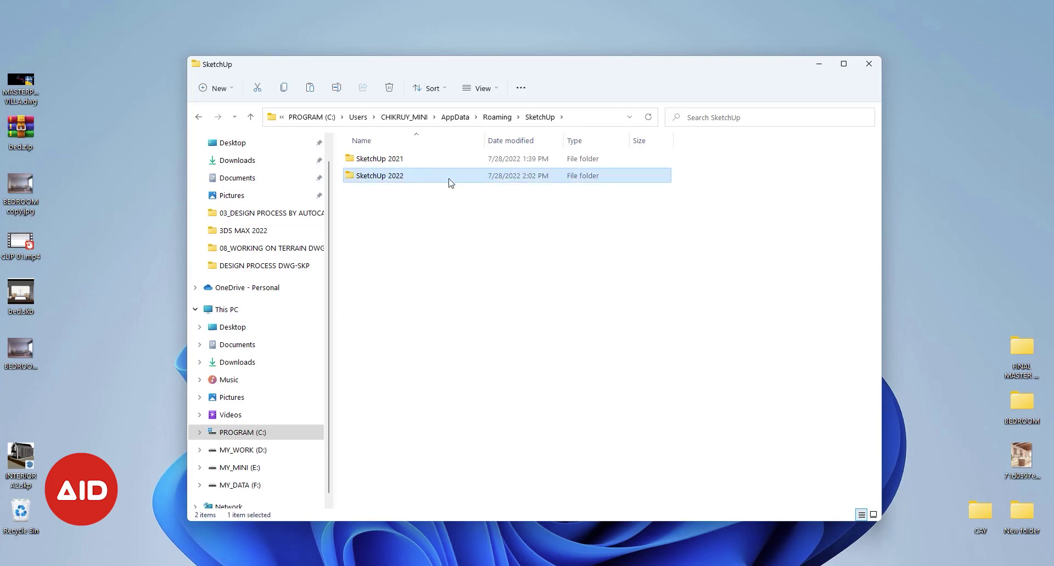
left_click(429, 164)
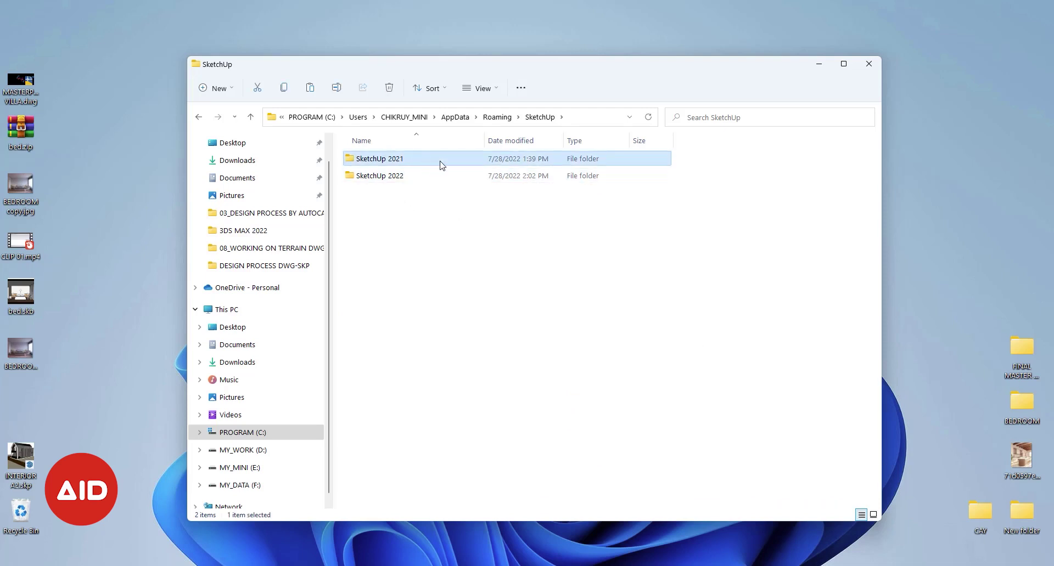
double_click(448, 163)
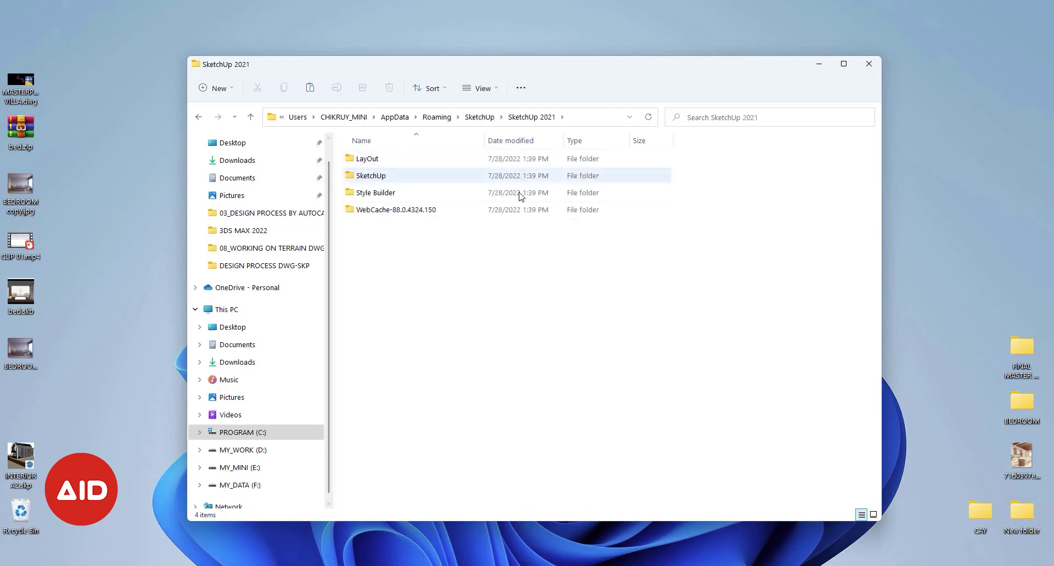
left_click(384, 179)
double_click(383, 176)
double_click(381, 209)
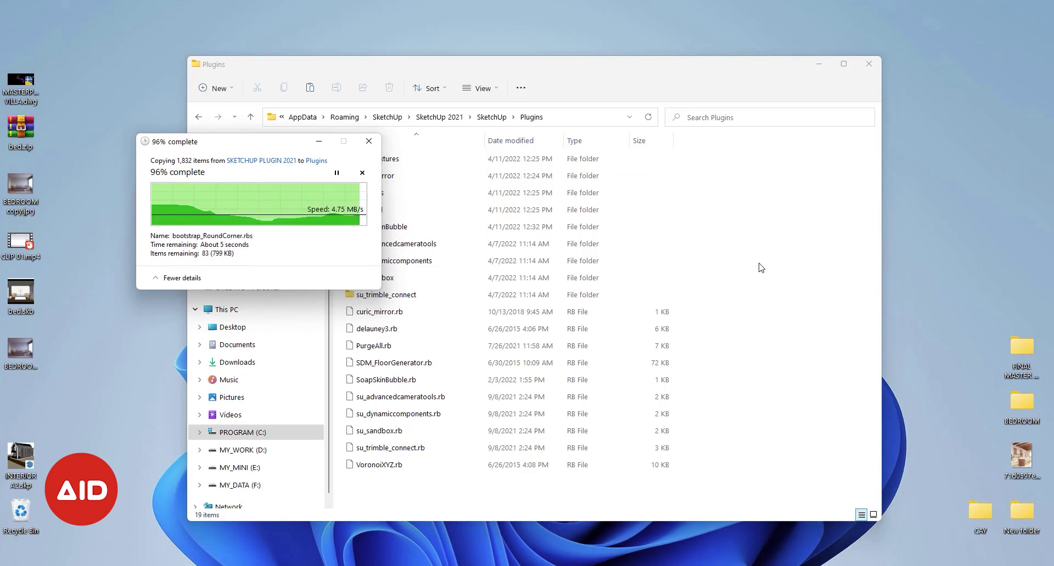
scroll(761, 265, "down", 3)
scroll(760, 265, "down", 3)
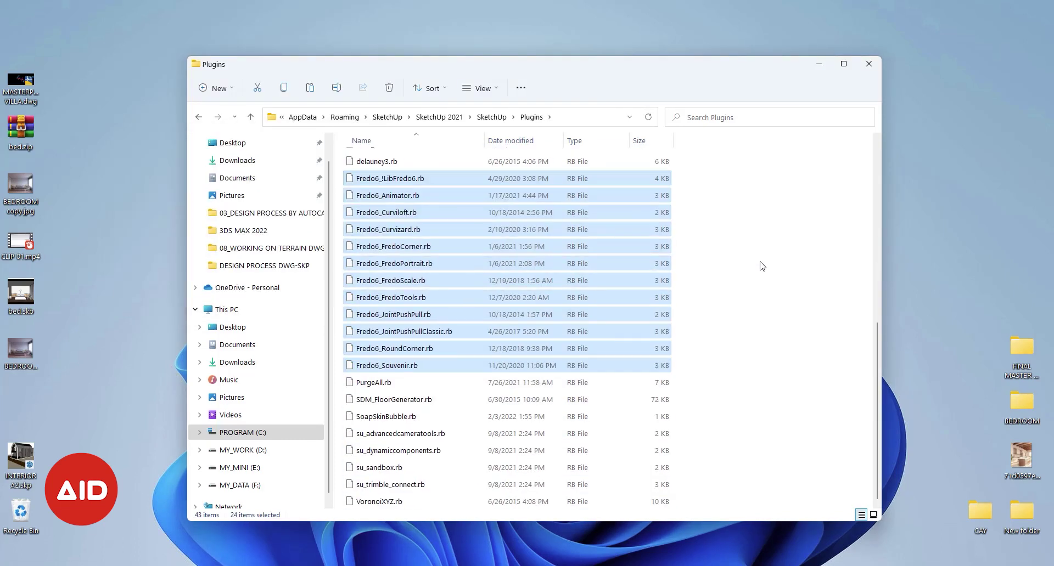
scroll(604, 307, "up", 3)
scroll(769, 318, "up", 3)
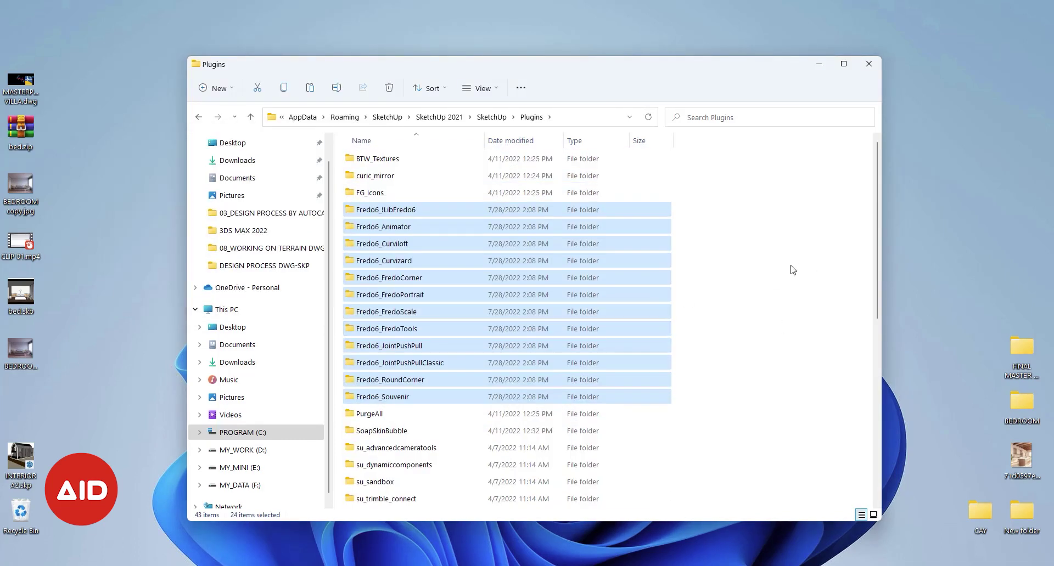
Close the Plugins folder and start a new SketchUp model from the Architectural Millimeters template
left_click(872, 72)
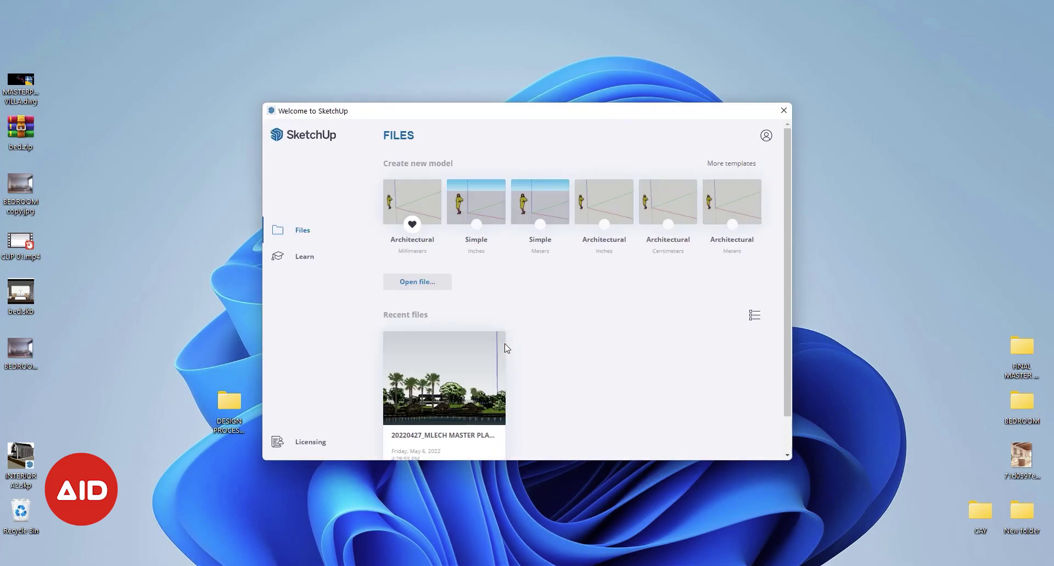
left_click(414, 208)
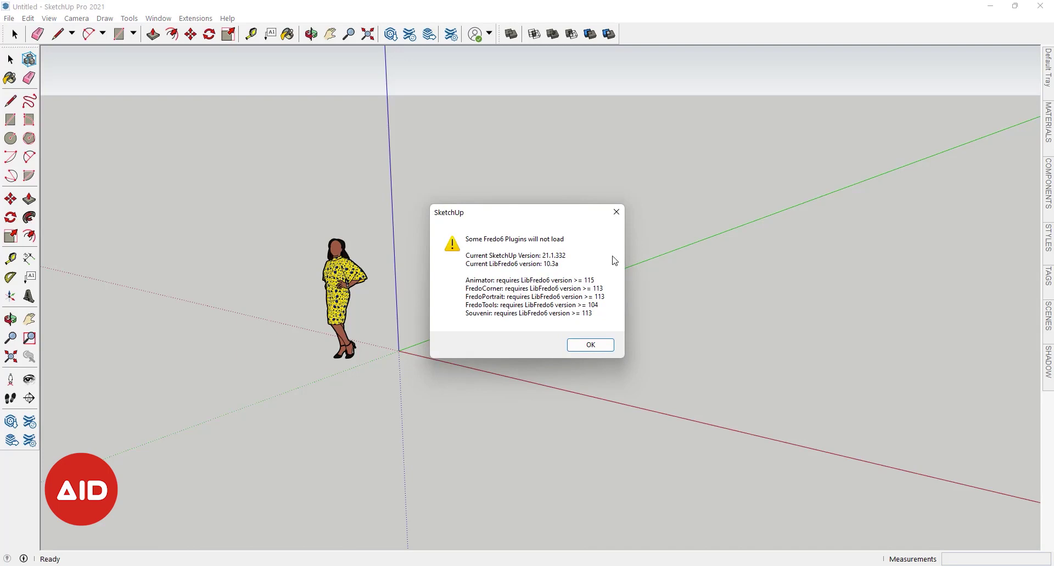
left_click_drag(494, 214, 452, 248)
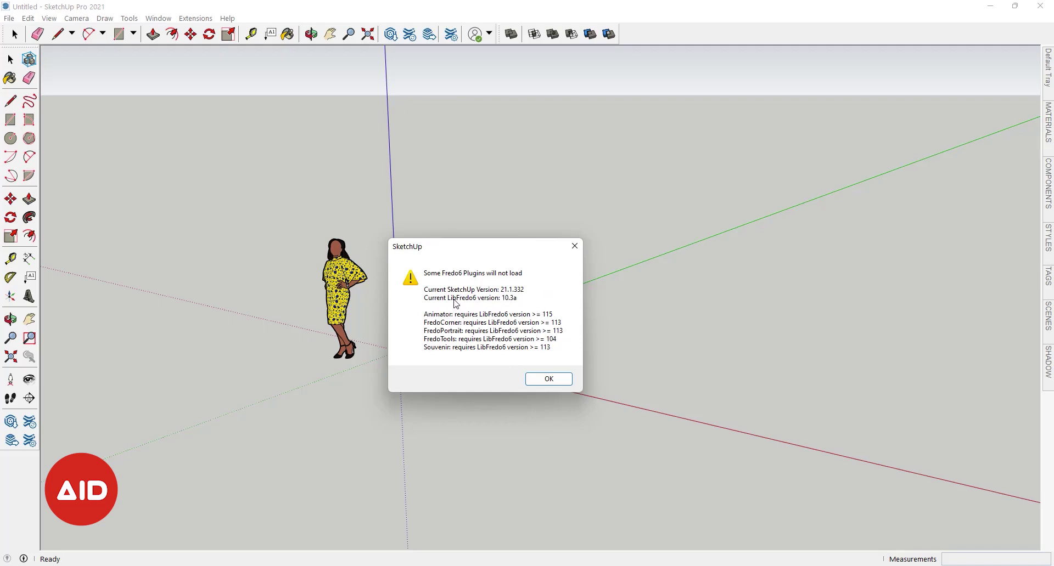
Dismiss the LibFredo6 warning and pull the Round Corner and Joint Push Pull toolbars apart
left_click(548, 379)
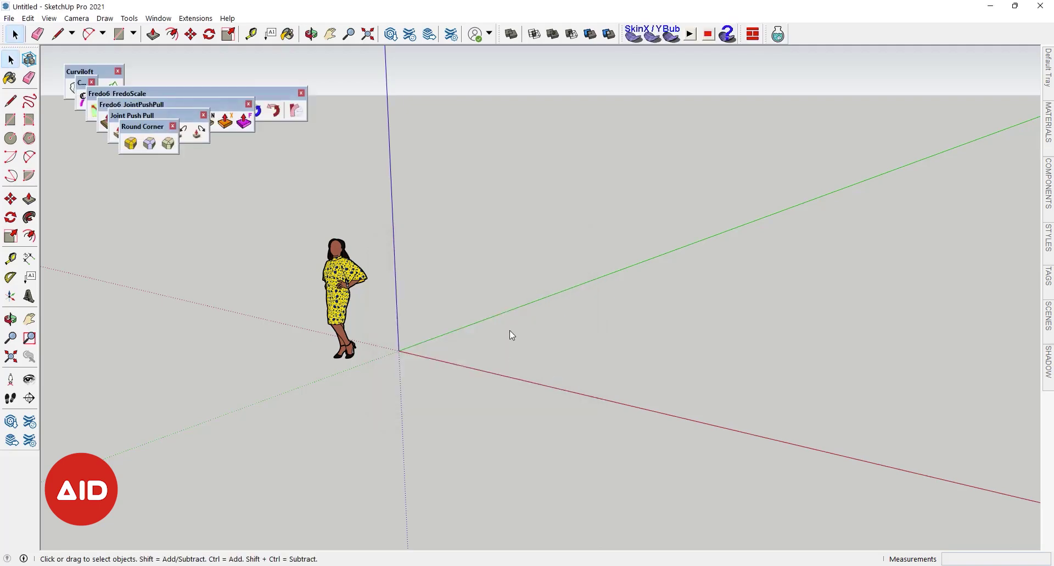
left_click_drag(154, 126, 631, 151)
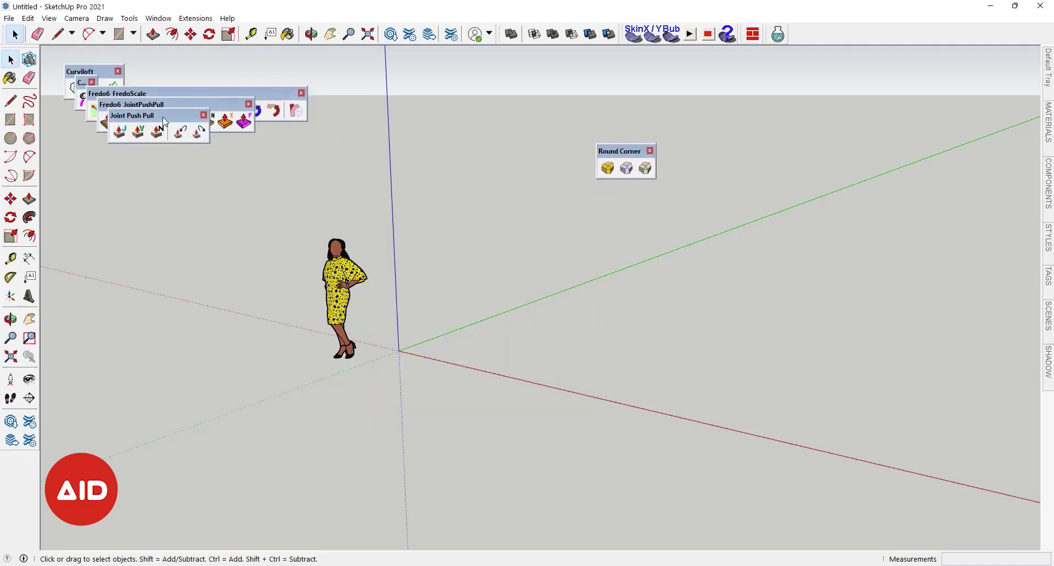
left_click_drag(164, 114, 542, 174)
left_click_drag(165, 104, 402, 157)
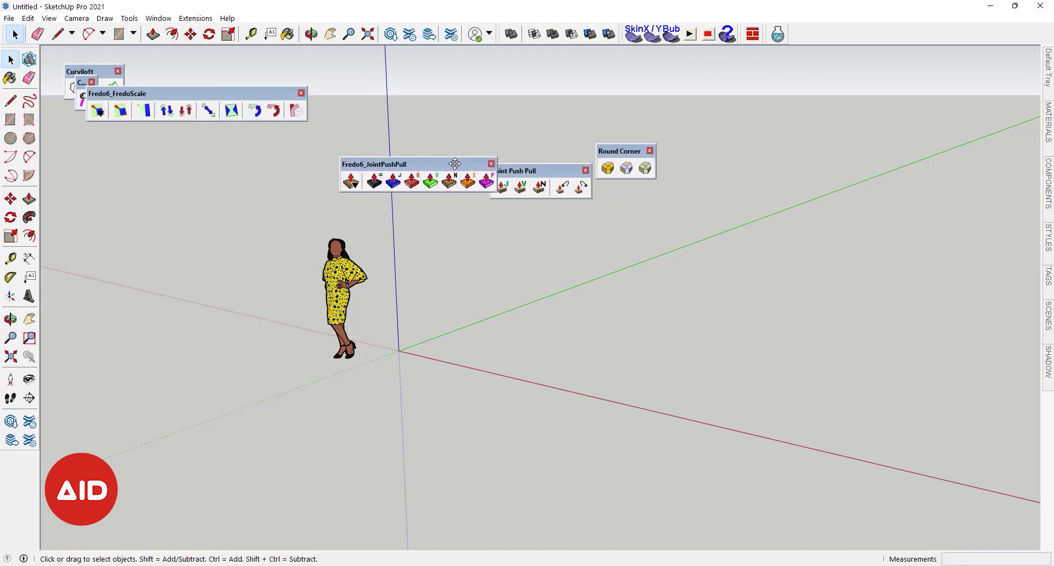
Spread out the FredoScale and Curviloft toolbars and check the list of visible toolbars
left_click_drag(208, 92, 205, 167)
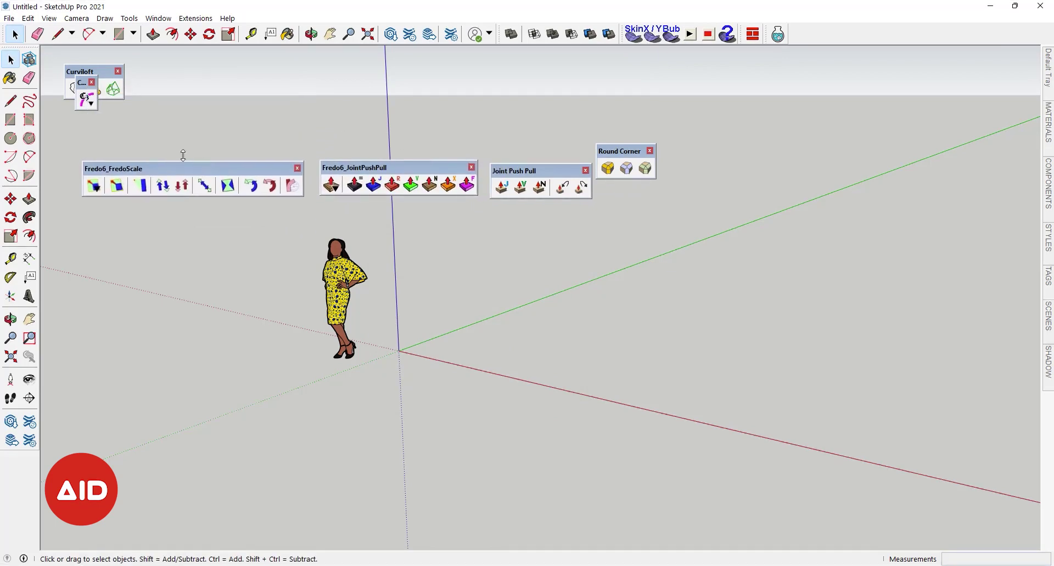
left_click_drag(82, 85, 297, 129)
mouse_move(93, 72)
left_mouse_down()
mouse_move(311, 102)
mouse_move(468, 103)
left_mouse_up()
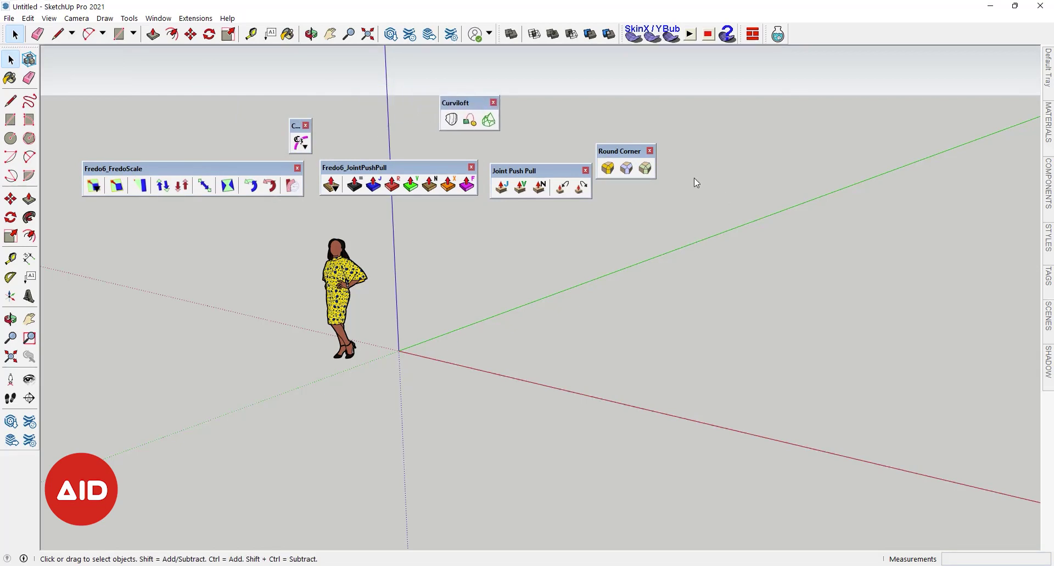
right_click(810, 41)
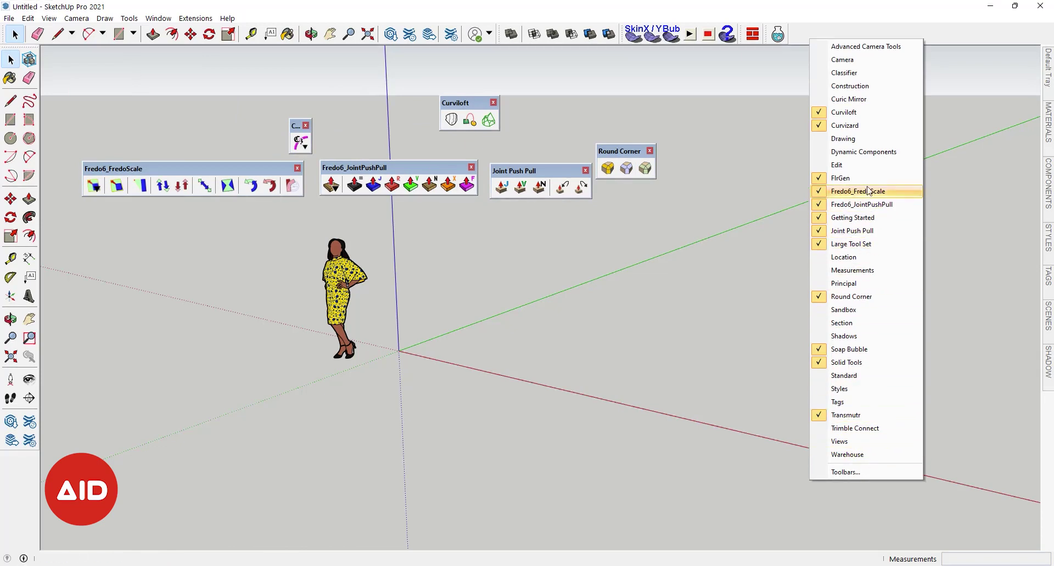
left_click(711, 329)
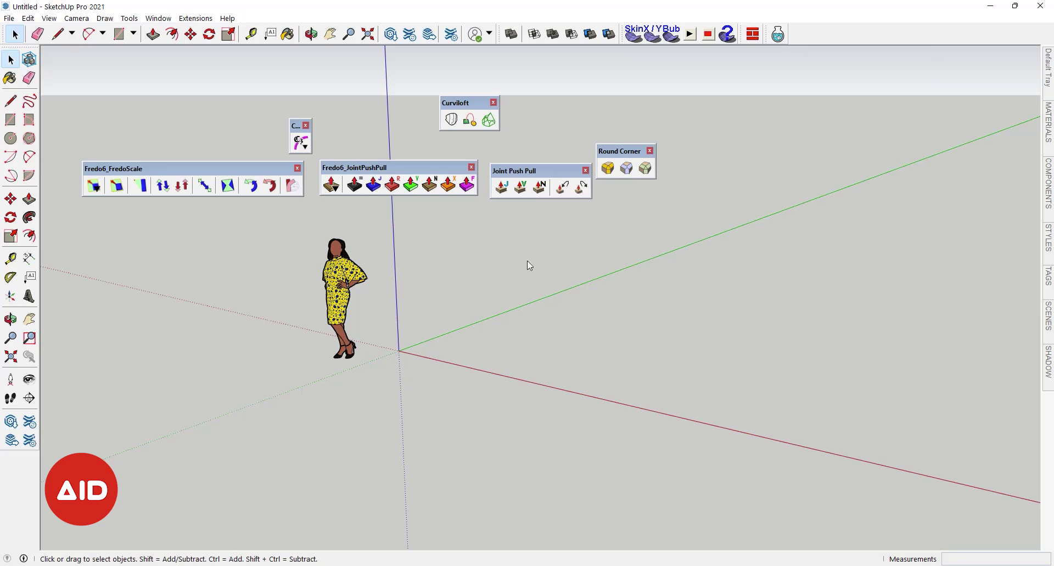
Draw a rectangle on the ground plane starting at the origin
left_click(355, 185)
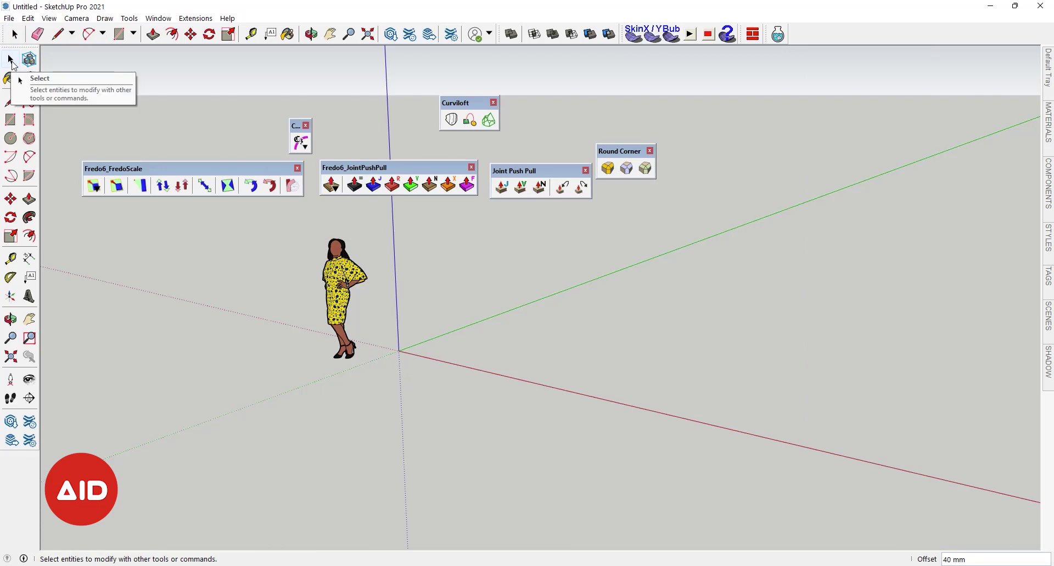
left_click(11, 61)
middle_click_drag(400, 275, 412, 309)
key("r")
left_click(400, 346)
left_click(1015, 199)
middle_click_drag(714, 307, 611, 346)
Push-pull the rectangle up into a box and select the whole box
key("p")
left_click(674, 327)
left_click(669, 267)
key("space")
double_click(681, 268)
triple_click(682, 268)
middle_click_drag(679, 270, 687, 308)
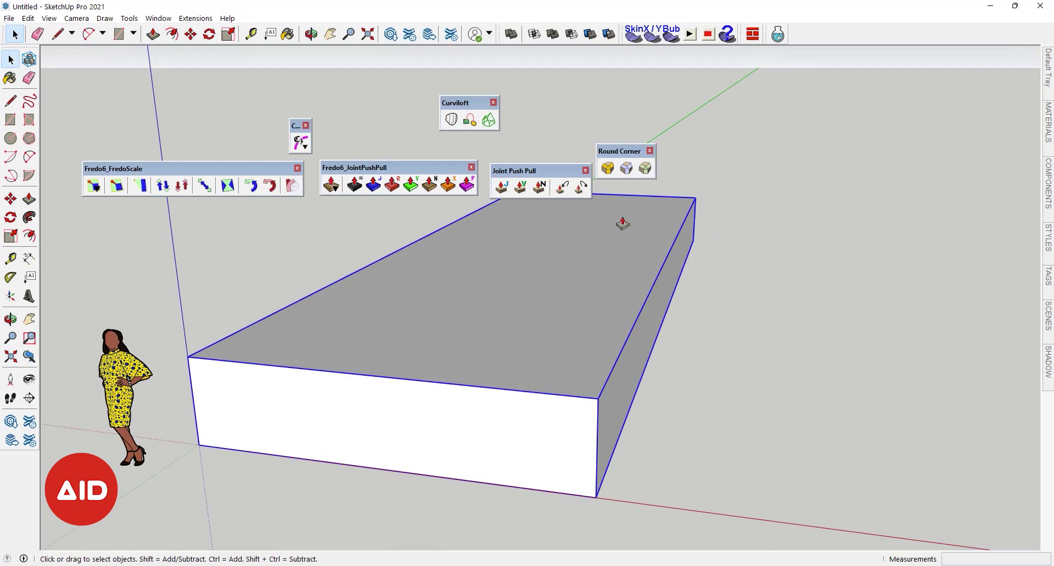
Open the box group for editing and select all of its geometry
left_click(608, 169)
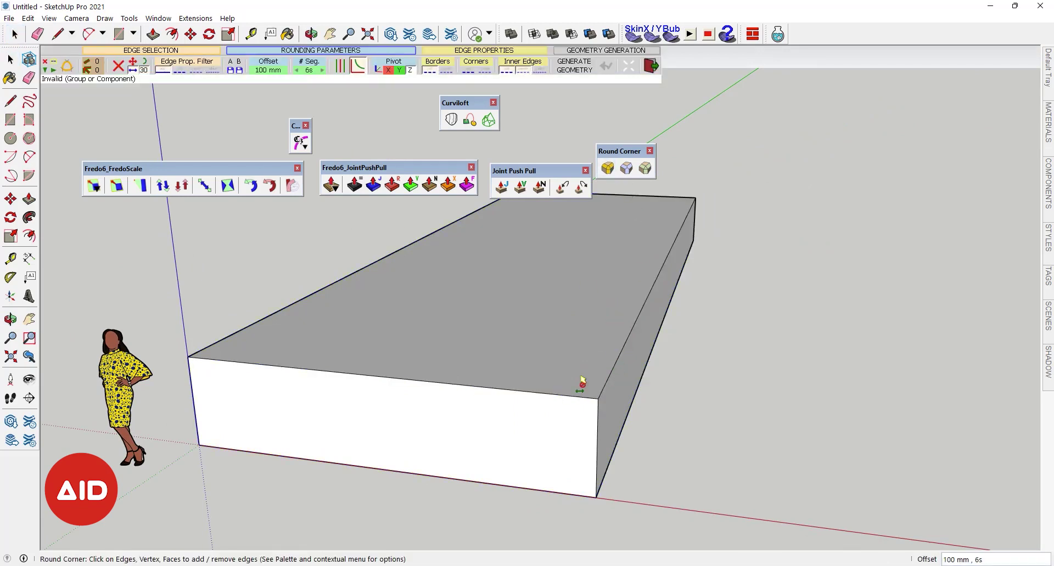
middle_click_drag(583, 381, 519, 370)
key("space")
double_click(608, 331)
left_click(608, 330)
left_click(636, 357)
triple_click(612, 294)
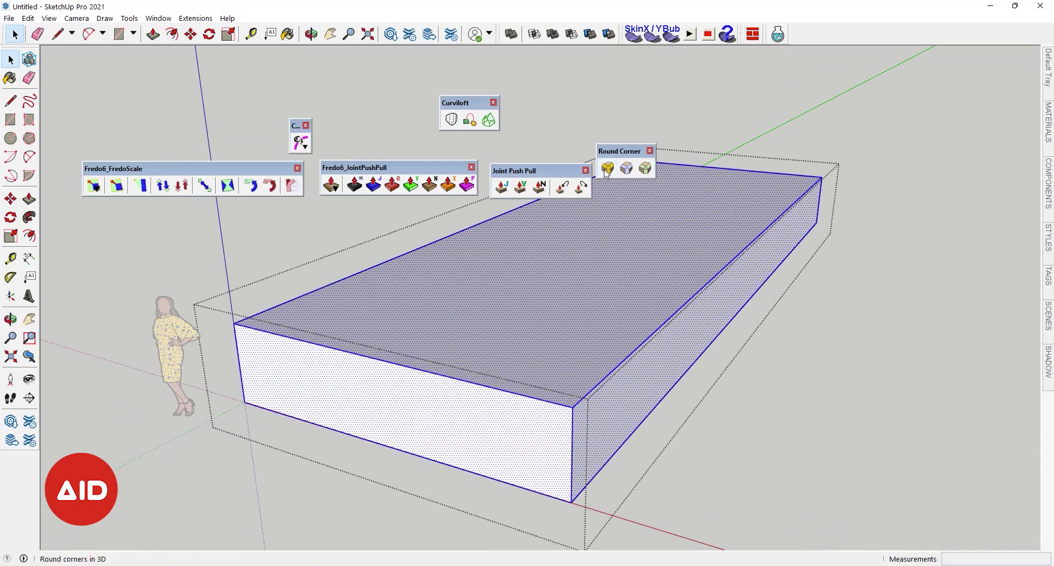
Round all box edges with a 100 mm, 6-segment Round Corner and exit the group
left_click(607, 168)
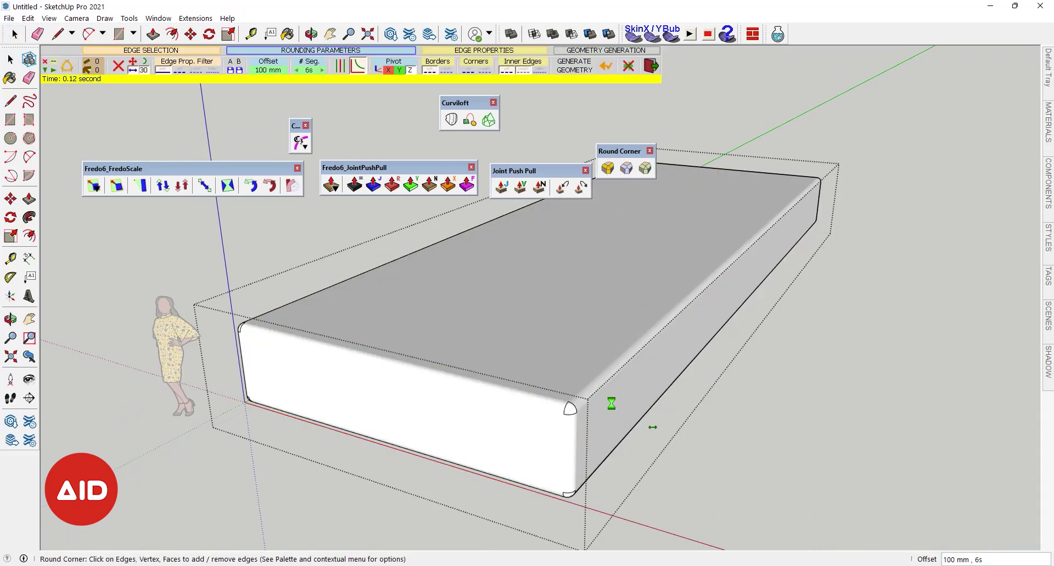
key("space")
scroll(388, 336, "down", 2)
scroll(643, 392, "down", 3)
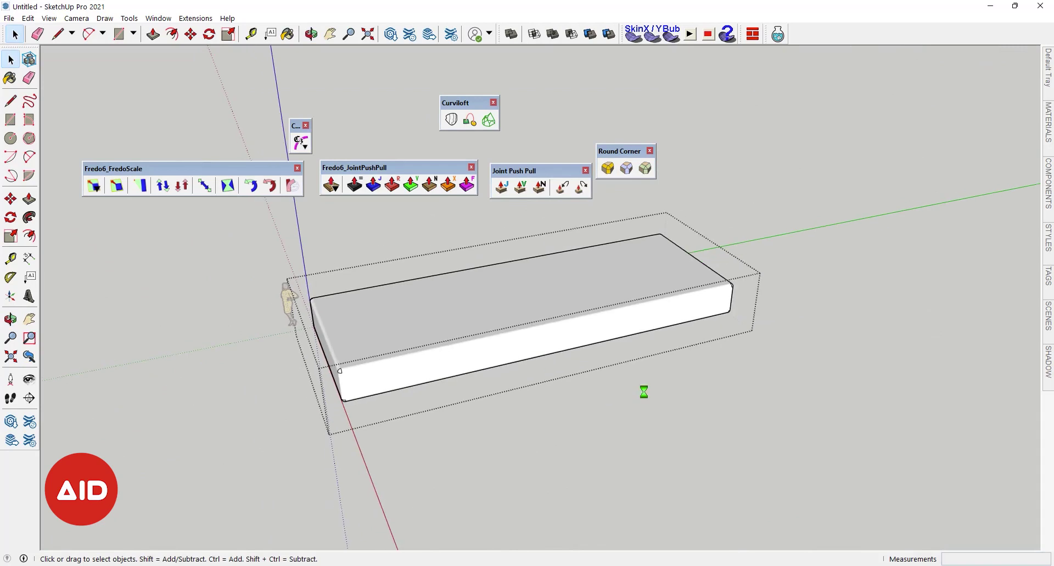
left_click(726, 410)
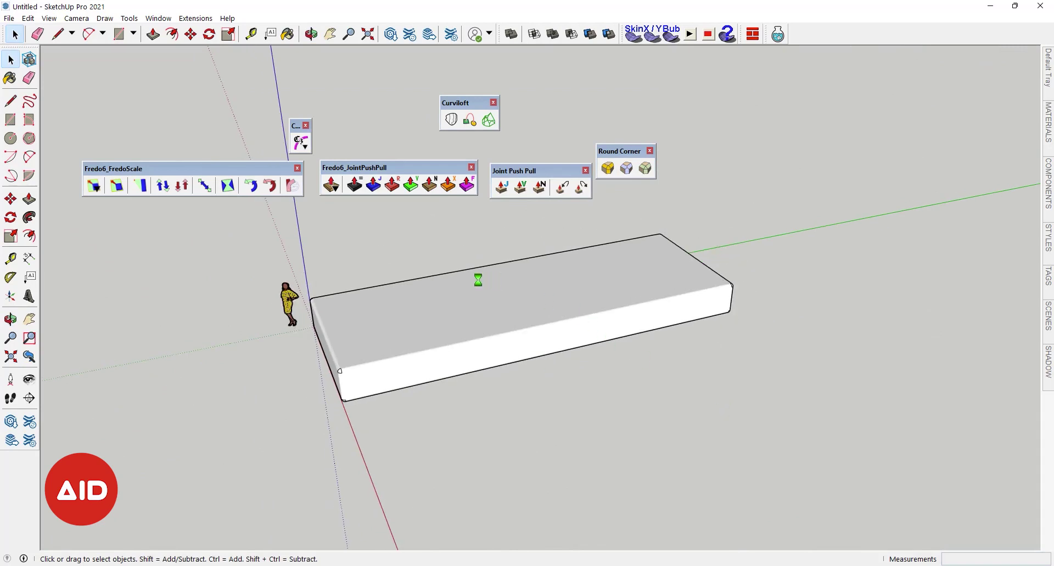
left_click(188, 19)
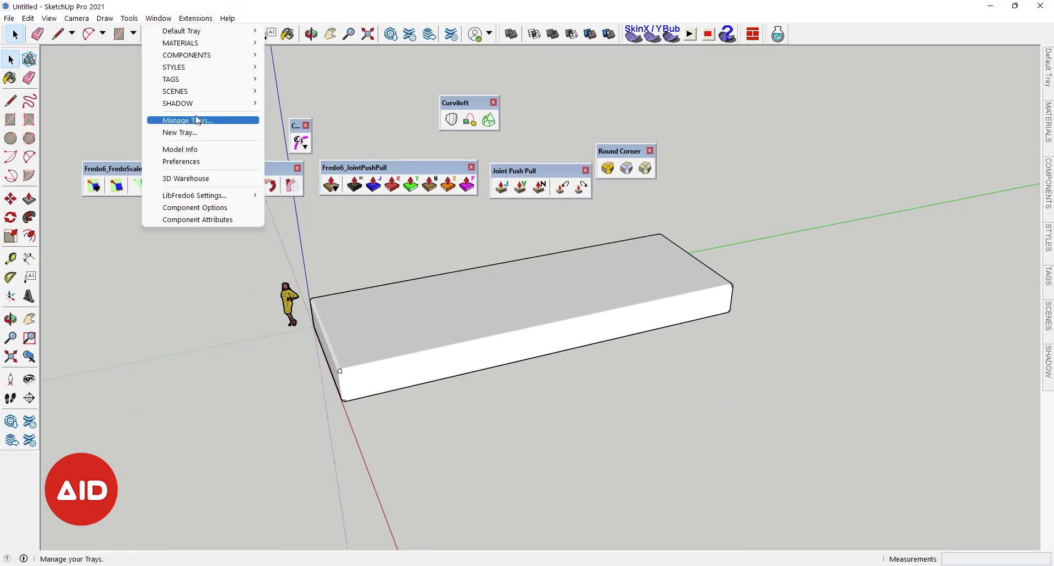
left_click(210, 126)
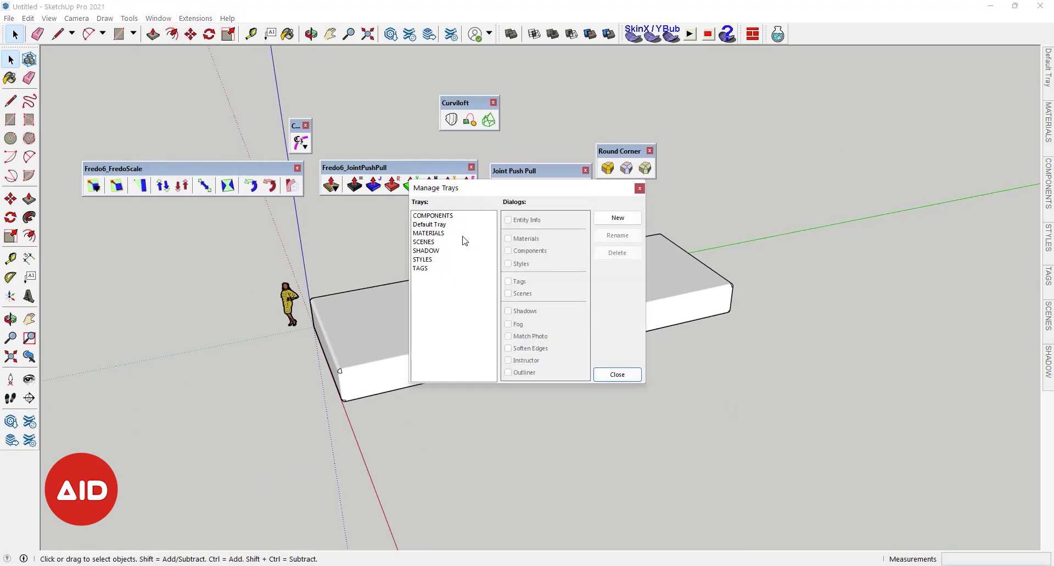
left_click(639, 188)
left_click(164, 20)
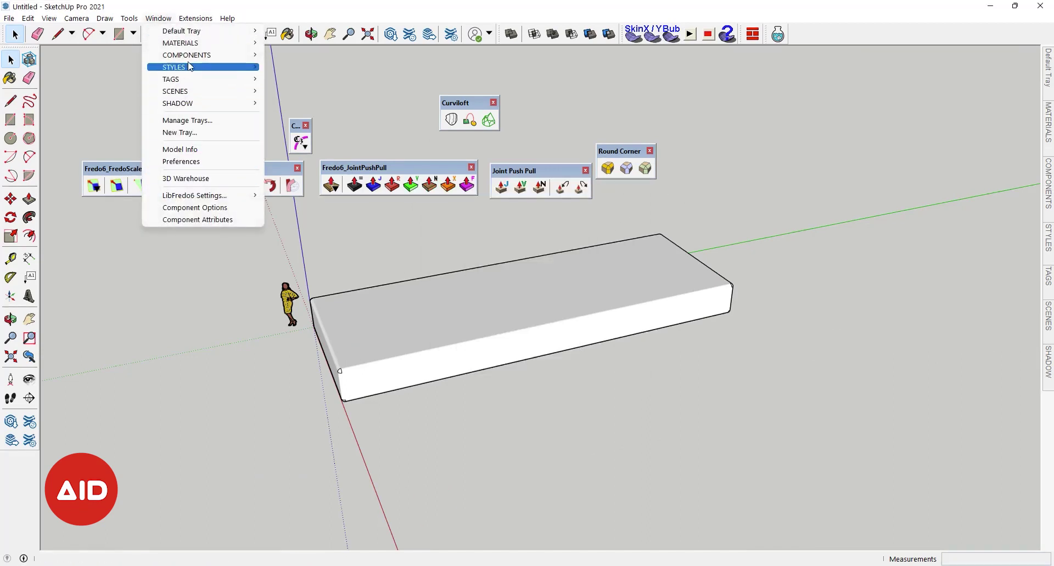
left_click(214, 43)
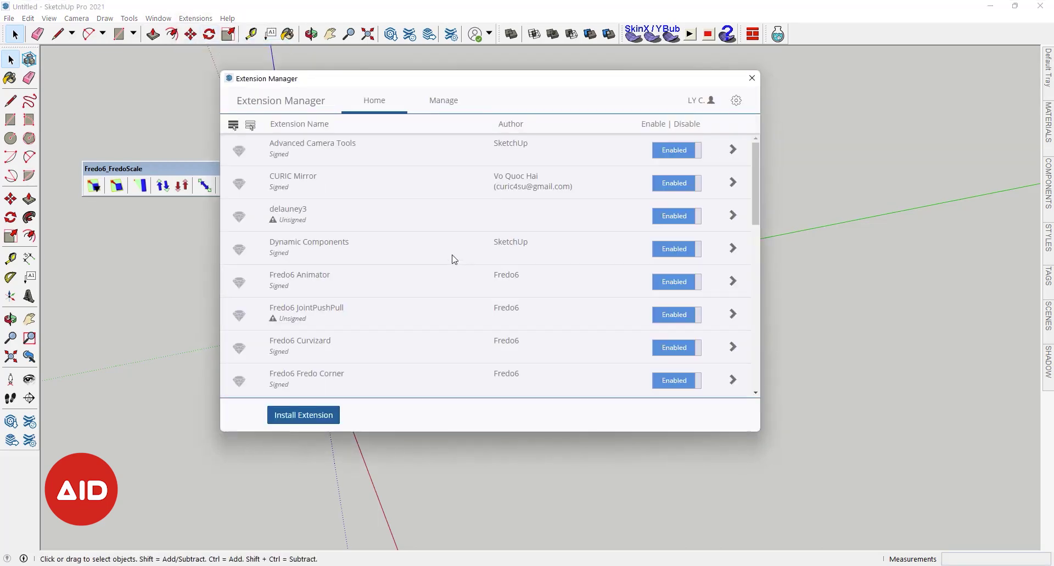
left_click(445, 103)
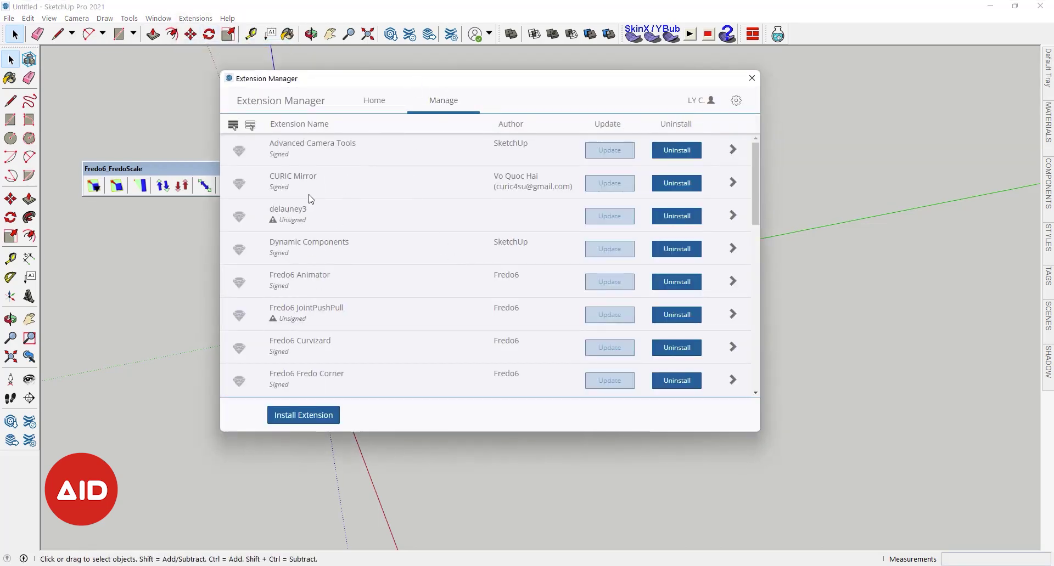
scroll(311, 230, "down", 3)
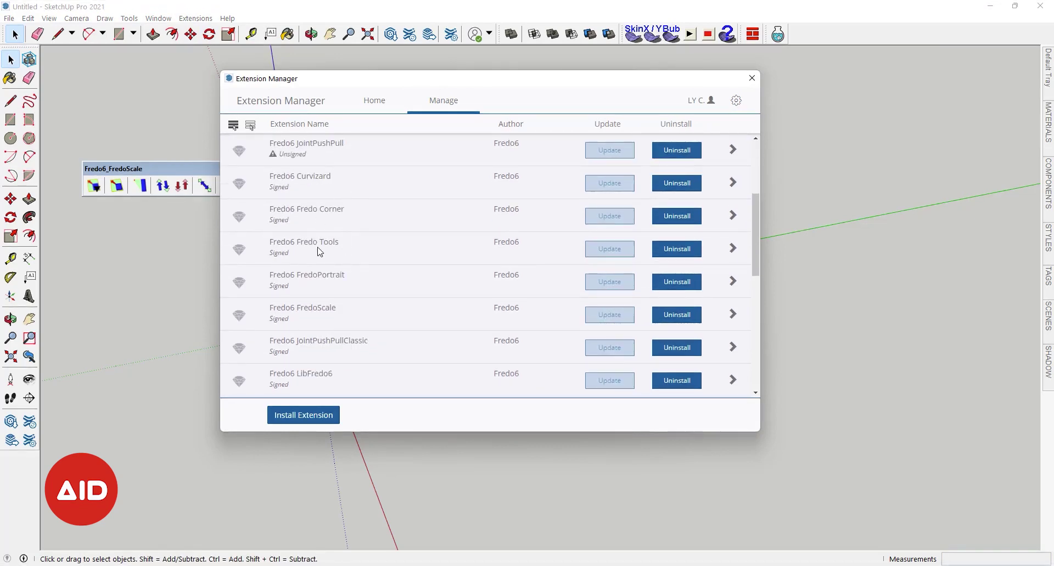
scroll(323, 314, "down", 1)
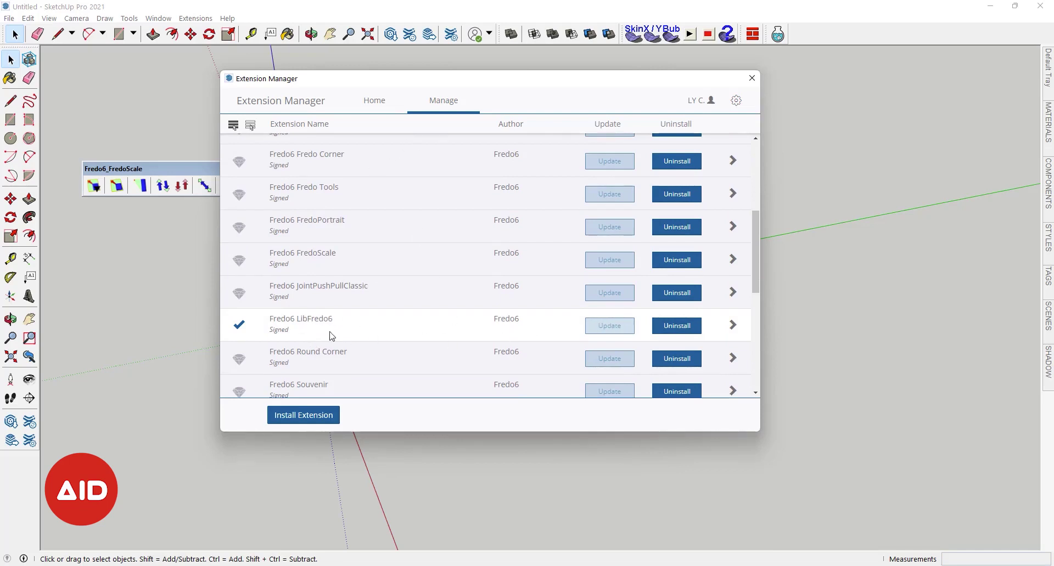
left_click(752, 77)
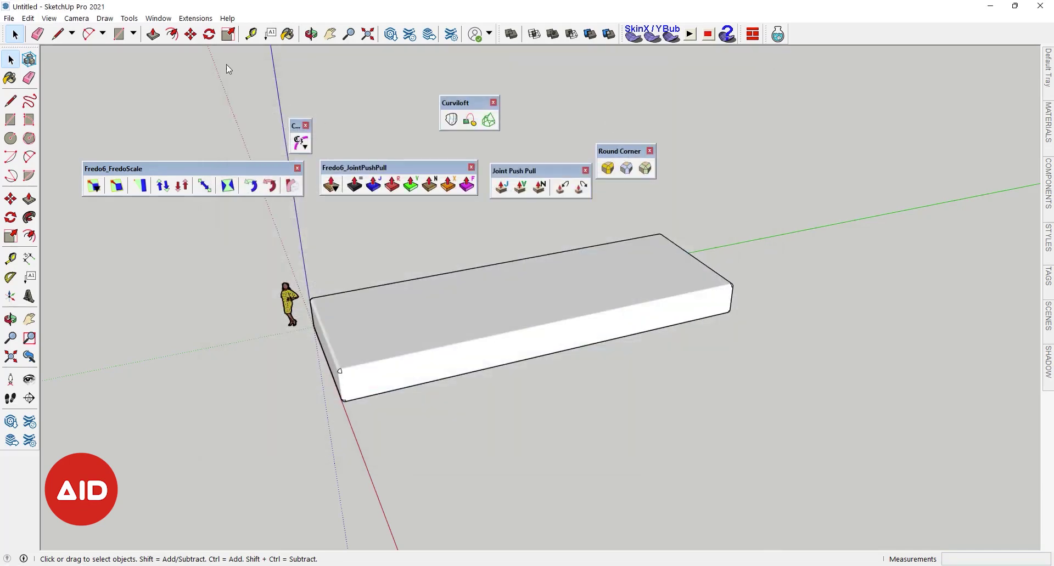
left_click(158, 18)
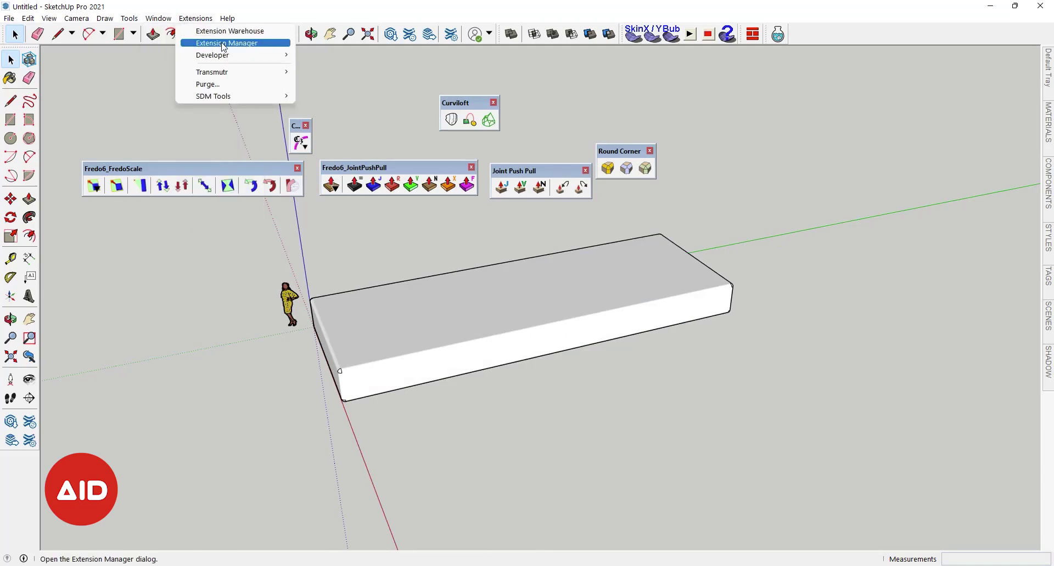
Install LibFredo6_v12.9a.rbz from OneDrive > ARCHITECTURE > PLUGINS > LICENSE EXTENTIONS > FREDO 6 FOR SKETCHUP
left_click(223, 44)
left_click(269, 423)
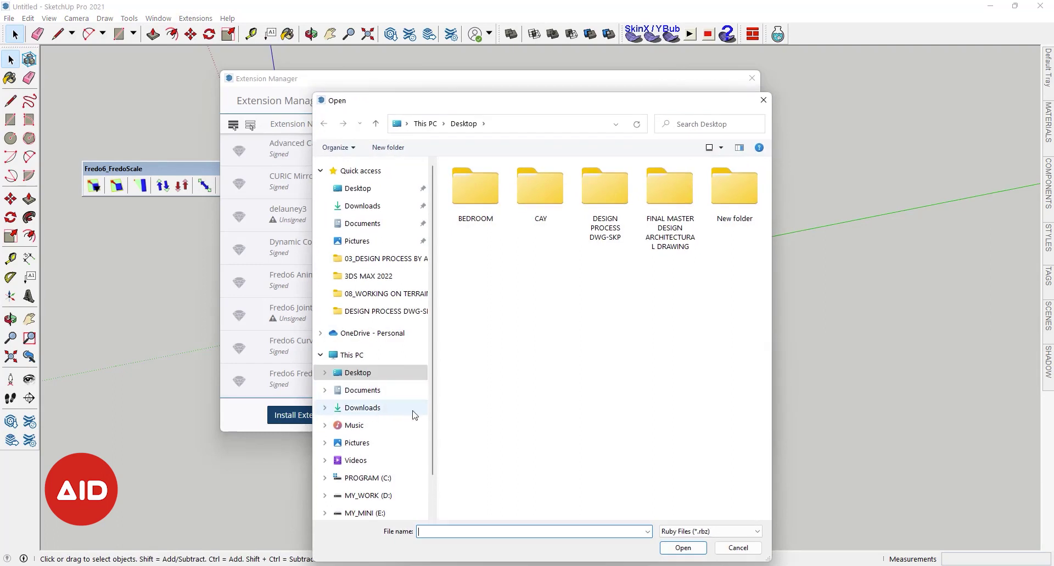
left_click(402, 336)
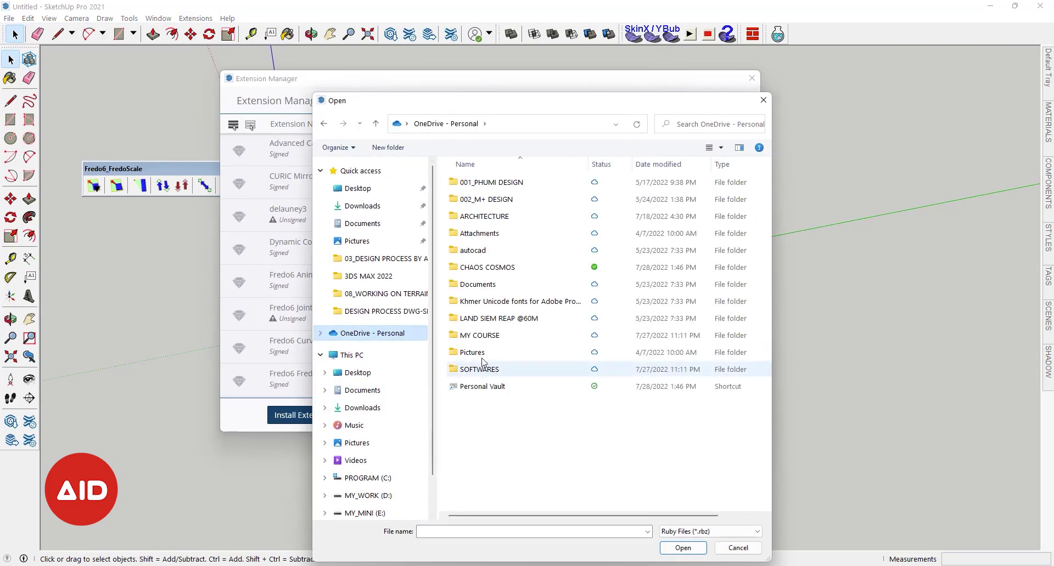
double_click(512, 219)
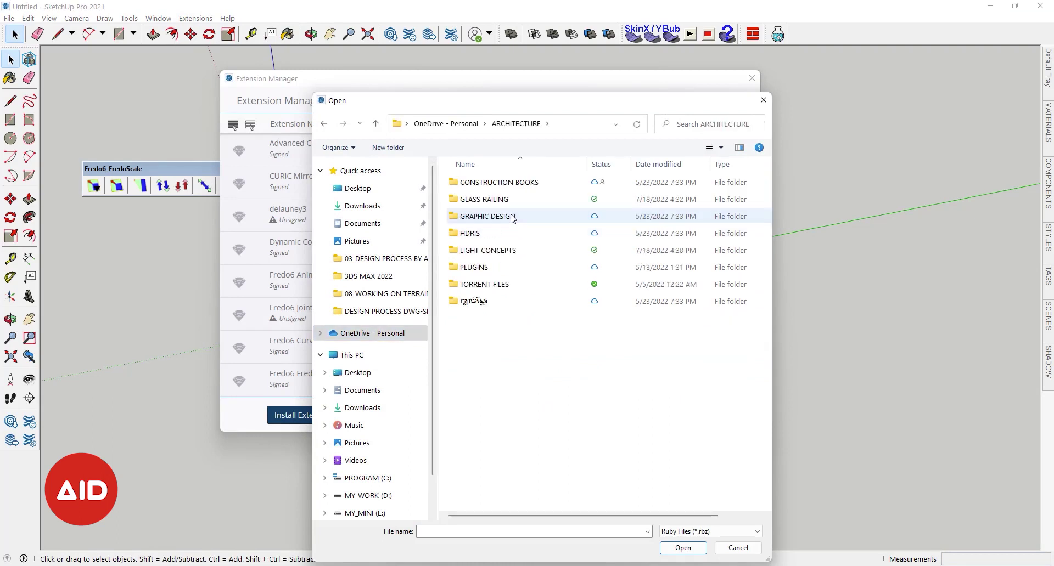
double_click(480, 267)
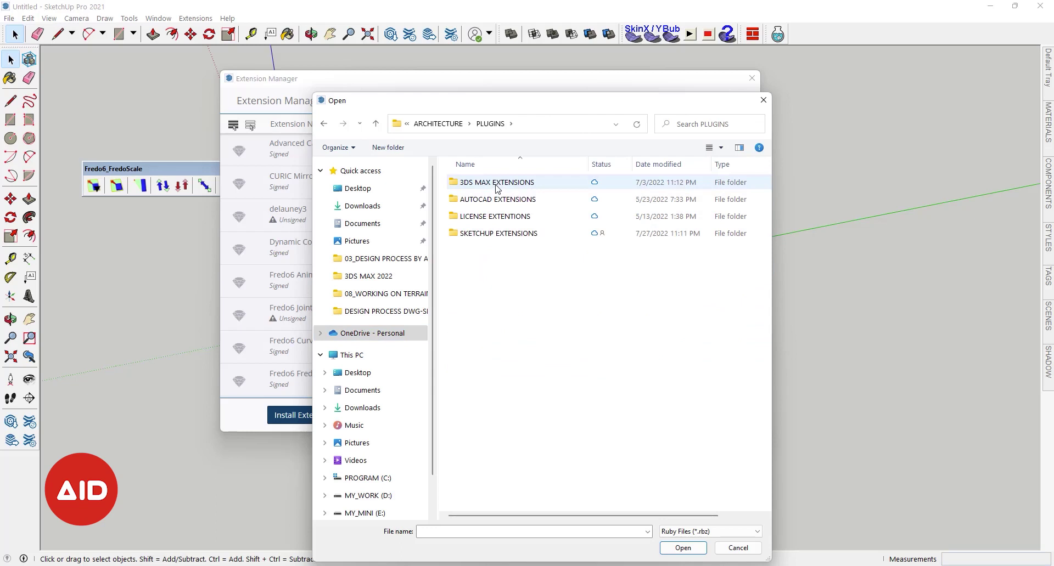
double_click(495, 216)
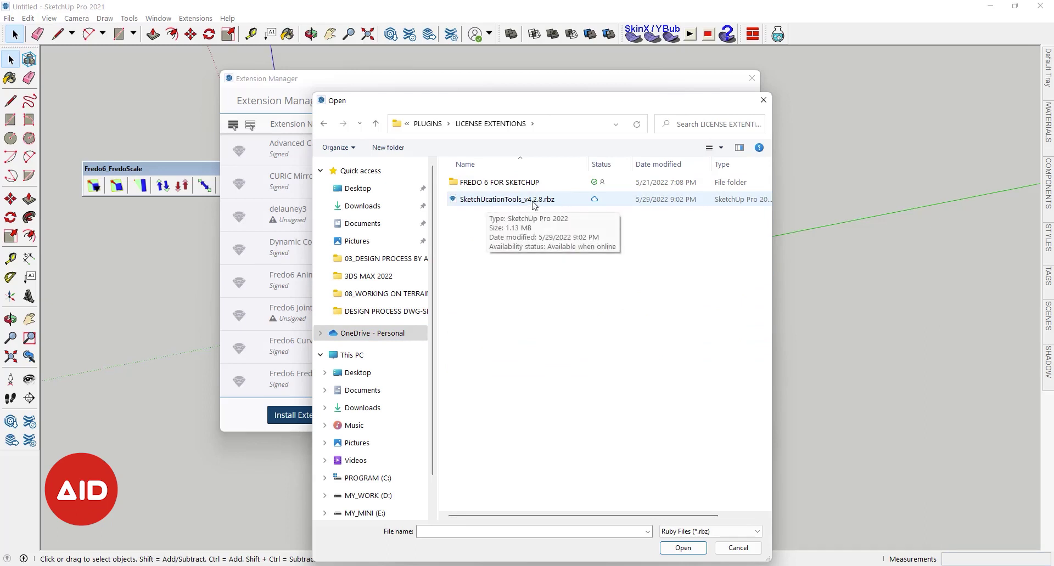
double_click(535, 184)
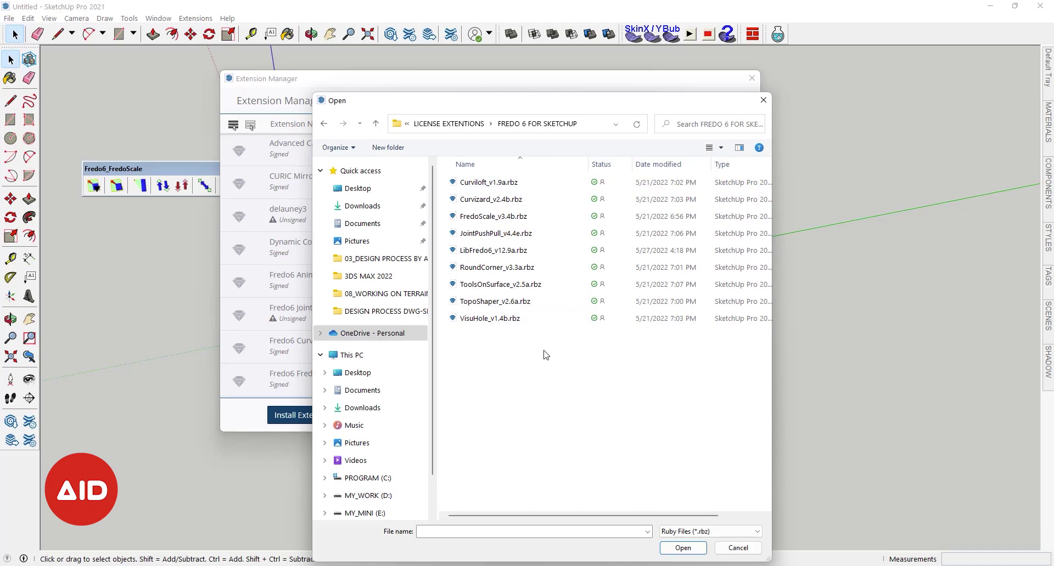
left_click(488, 252)
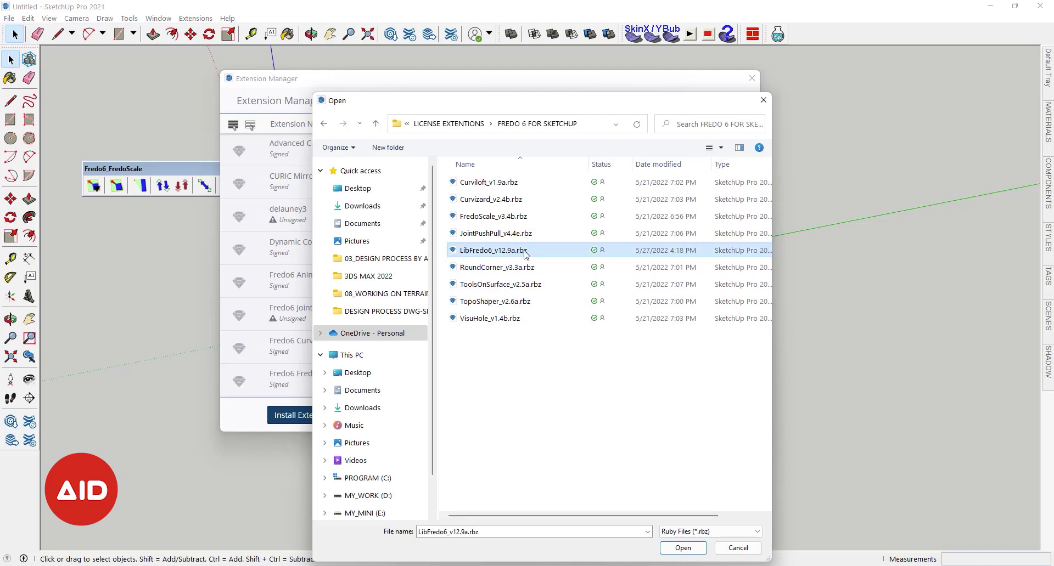
left_click(684, 548)
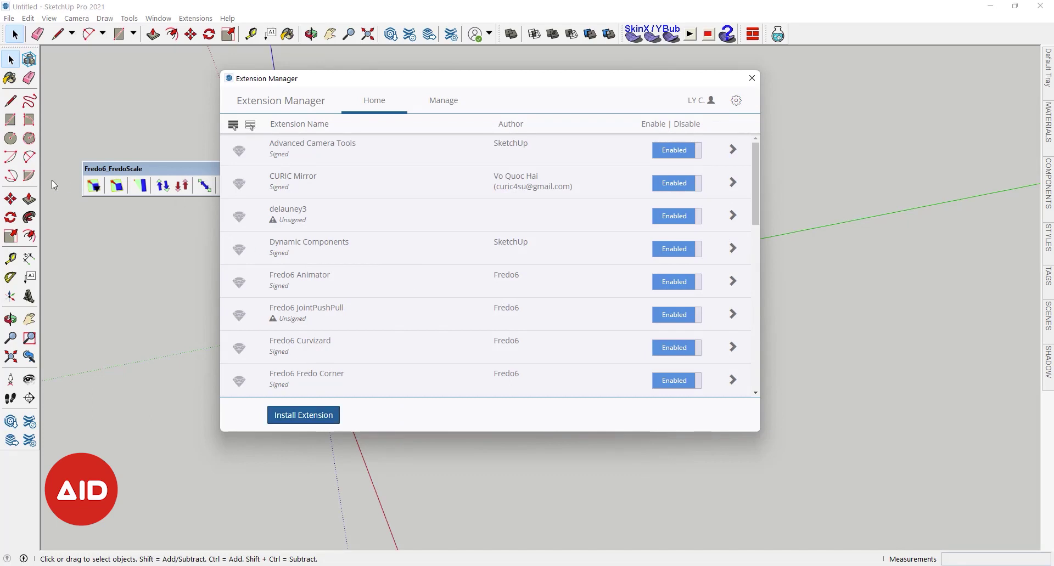
Quit SketchUp without saving, then relaunch into a new Architectural Millimeters model
left_click(751, 78)
left_click(1040, 6)
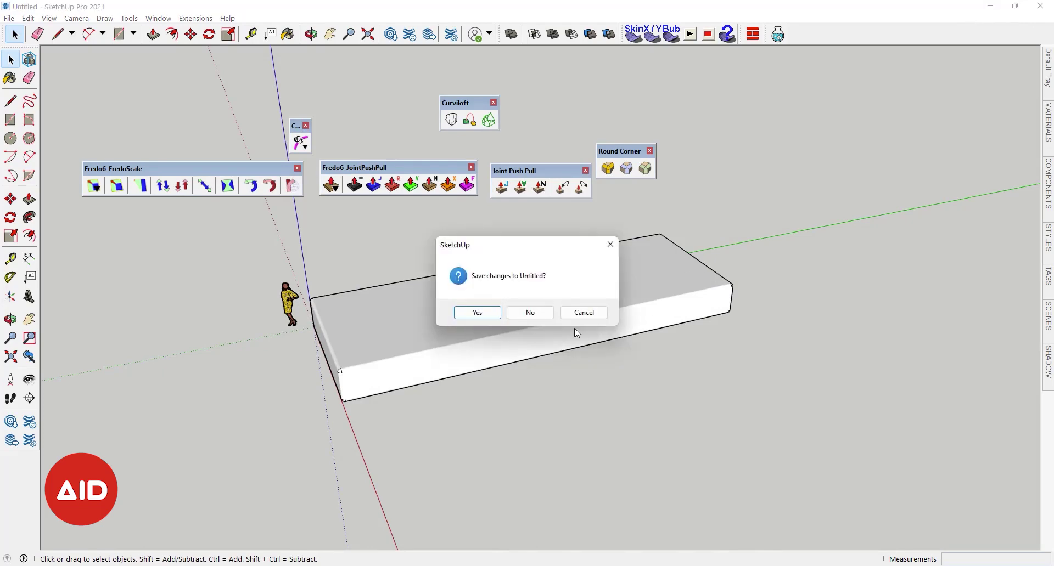
left_click(531, 314)
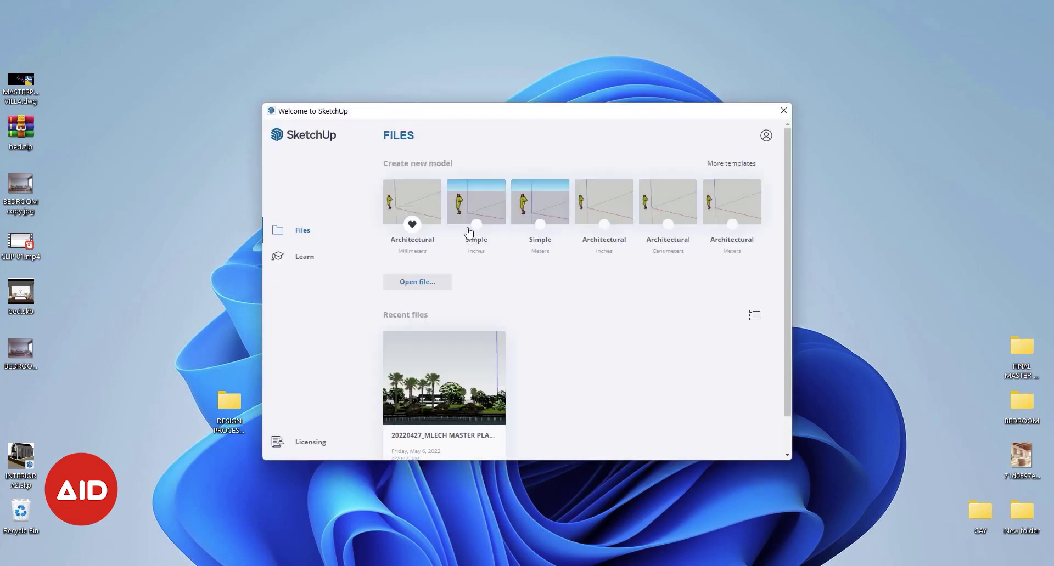
left_click(405, 197)
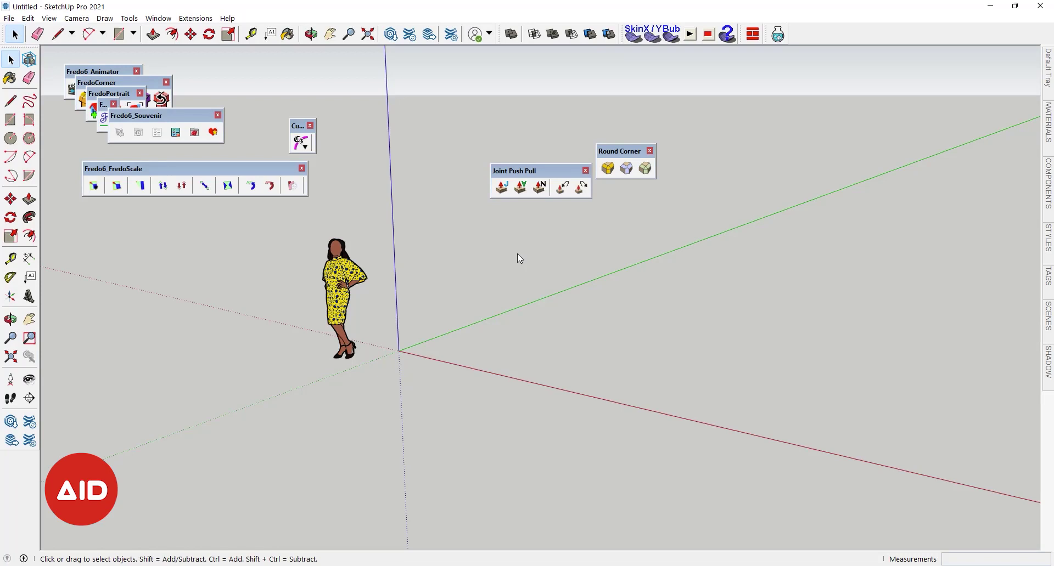
Drag the Fredo6_Souvenir, one-icon Fredo6, FredoPortrait and FredoCorner toolbars apart
left_click_drag(138, 115, 360, 169)
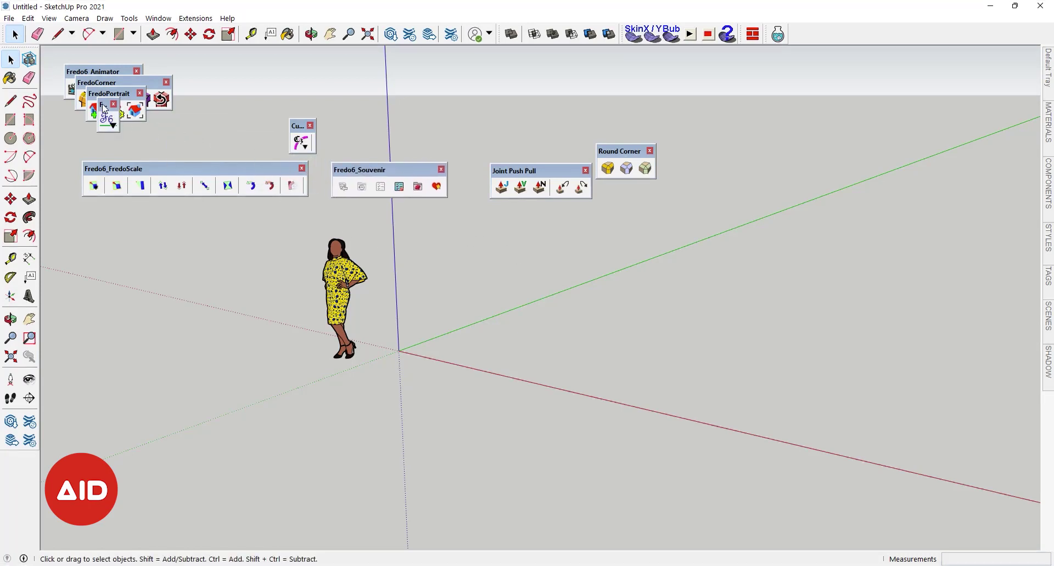
left_click_drag(102, 103, 163, 224)
left_click_drag(105, 91, 577, 108)
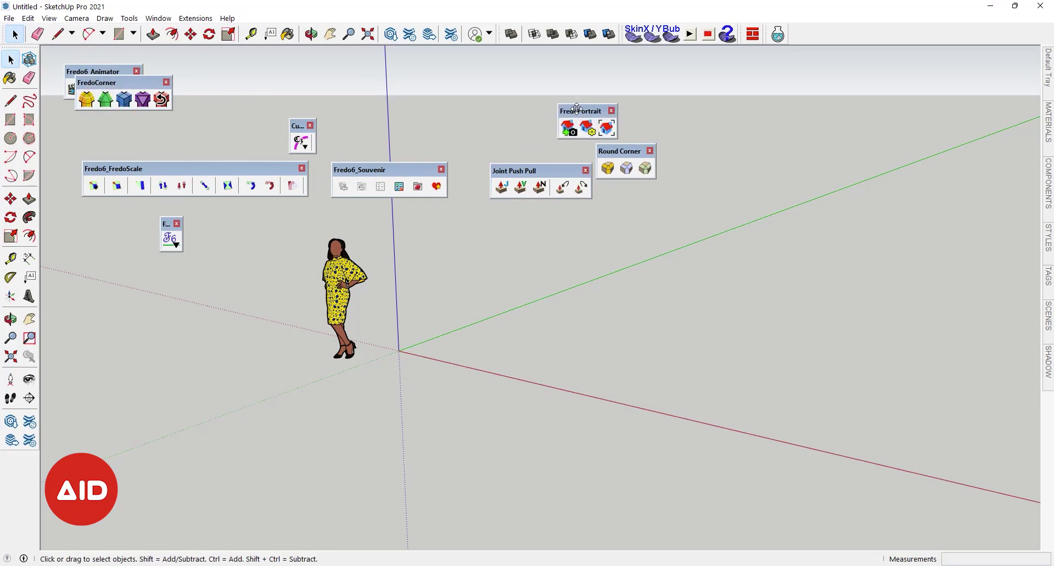
left_click_drag(107, 83, 722, 179)
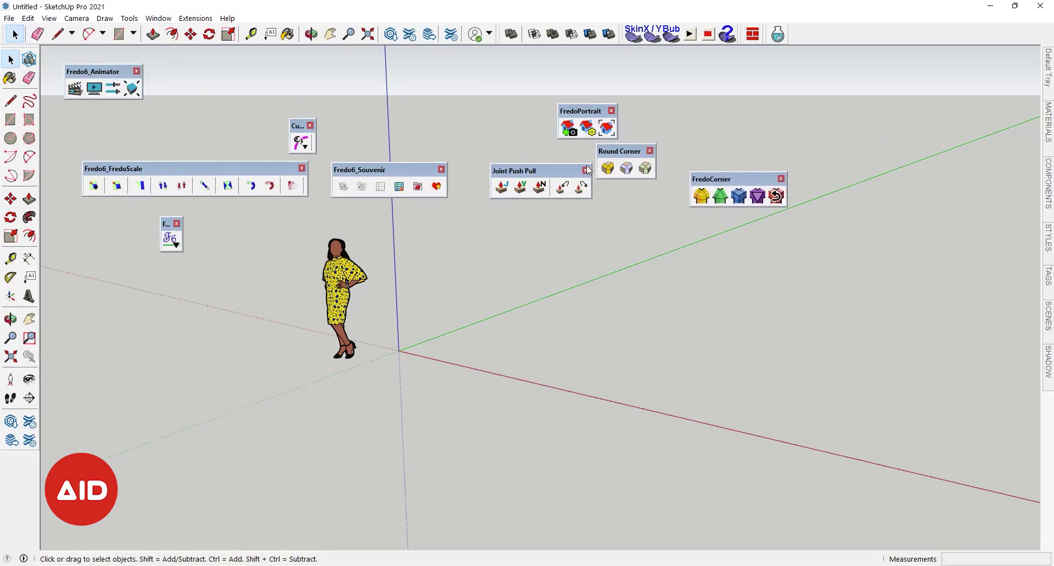
Move the Joint Push Pull toolbar lower on the canvas and reopen the toolbar list
right_click(816, 32)
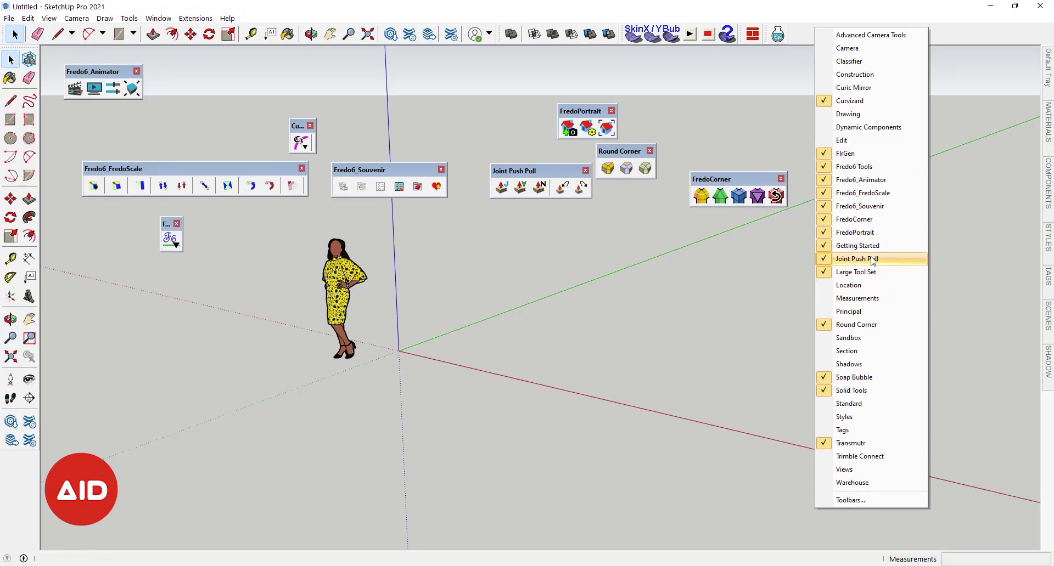
left_click(594, 334)
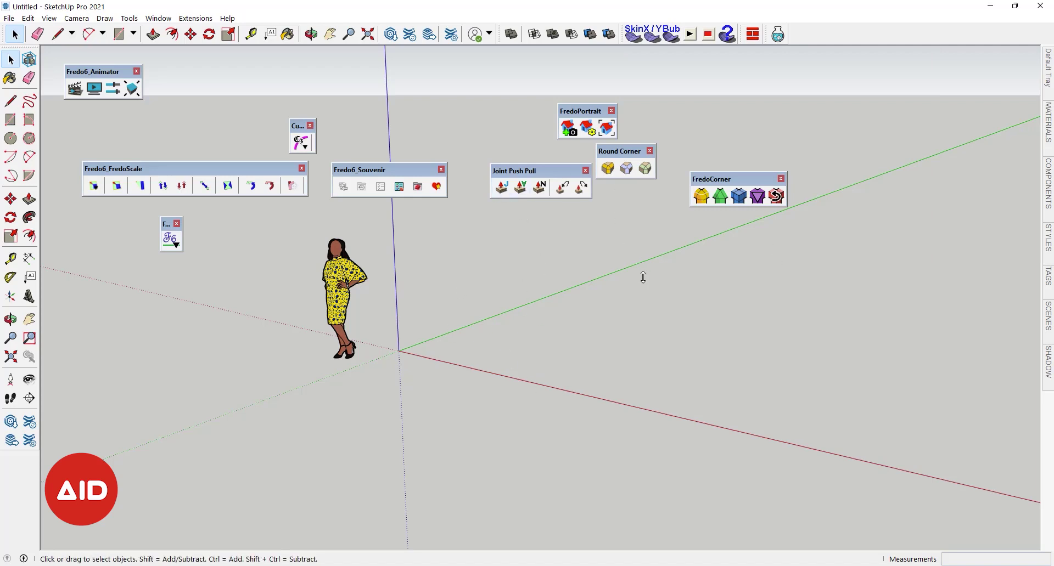
left_click_drag(517, 169, 536, 212)
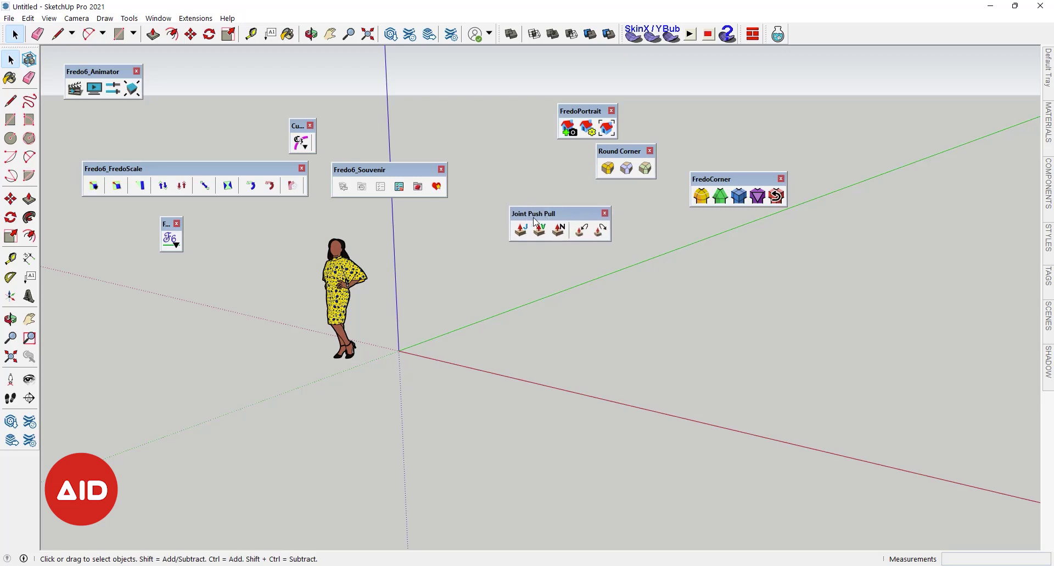
right_click(807, 35)
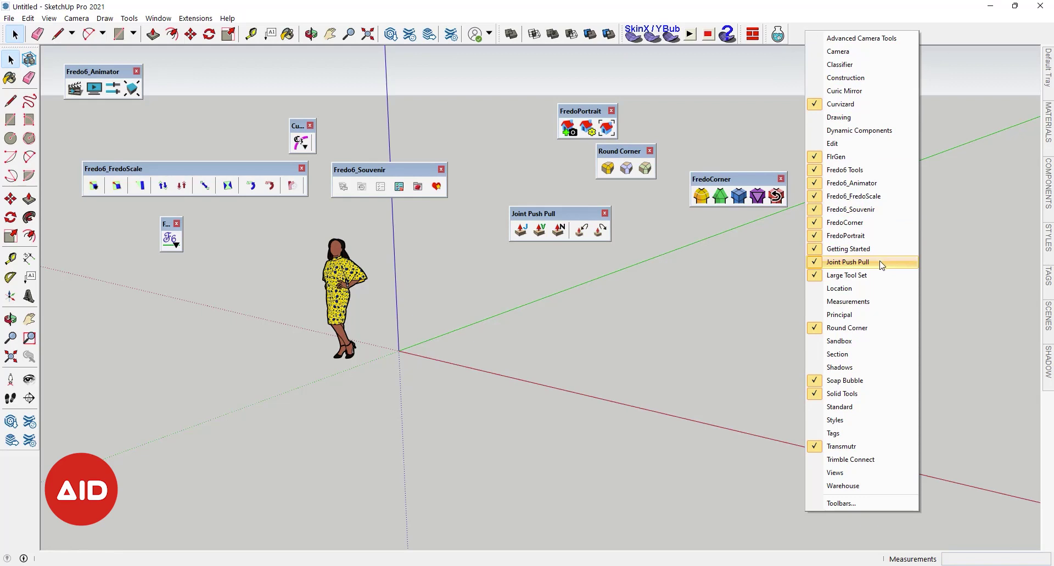
Close the Joint Push Pull and Fredo6_Souvenir toolbars and move FredoCorner lower
left_click(666, 342)
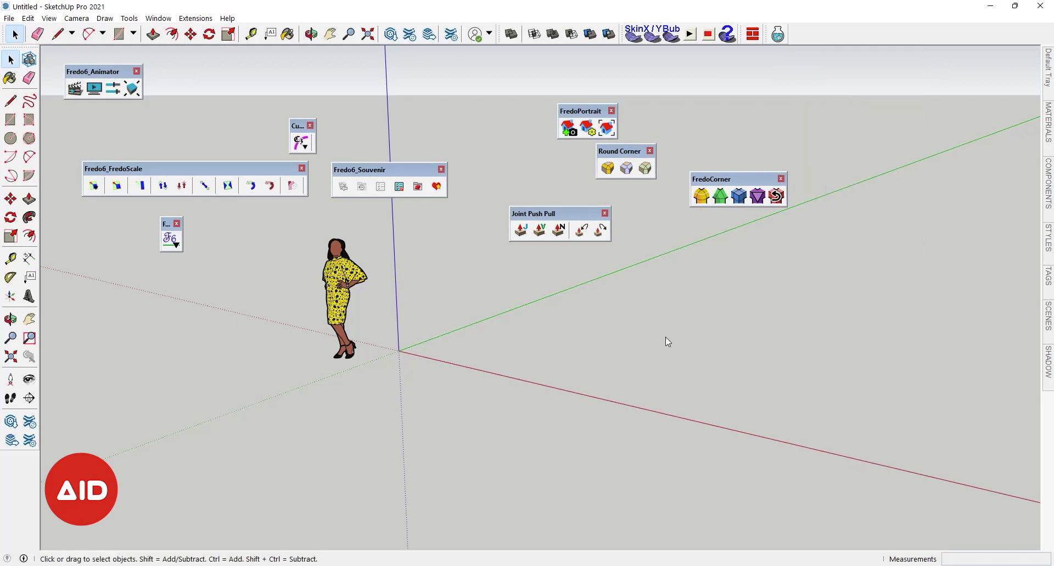
left_click_drag(550, 215, 744, 284)
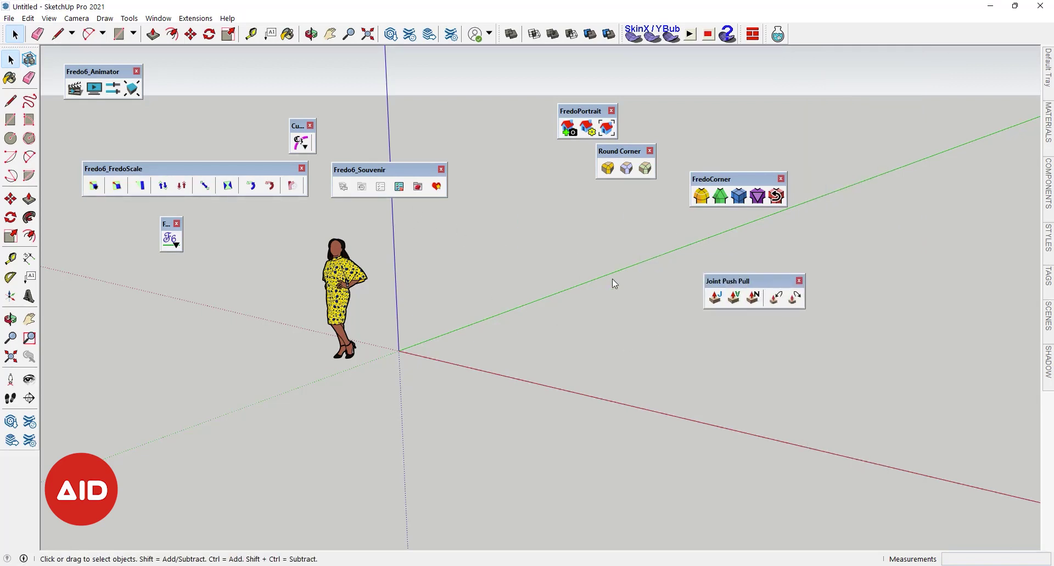
left_click(800, 282)
mouse_move(363, 171)
left_mouse_down()
mouse_move(700, 262)
mouse_move(692, 270)
left_mouse_up()
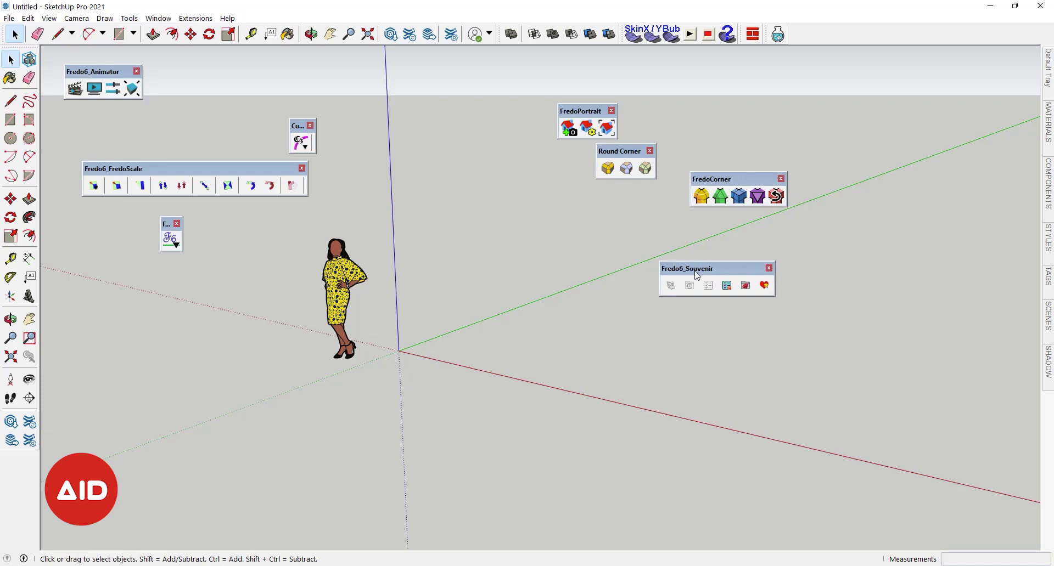
left_click(769, 270)
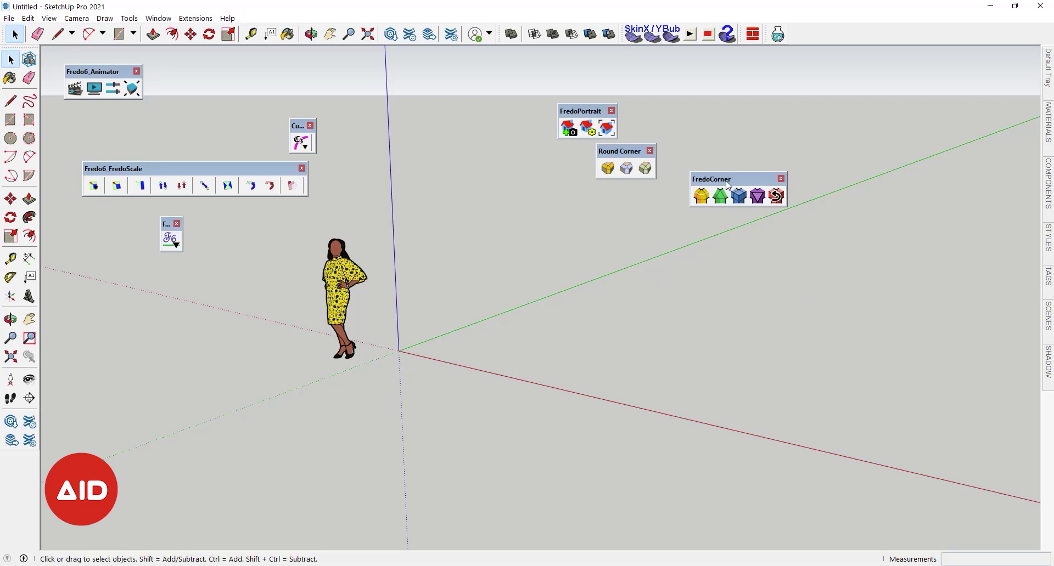
left_click_drag(727, 185, 736, 230)
Show and close the Tags toolbar, then close the Fredo6_Animator toolbar
right_click(830, 34)
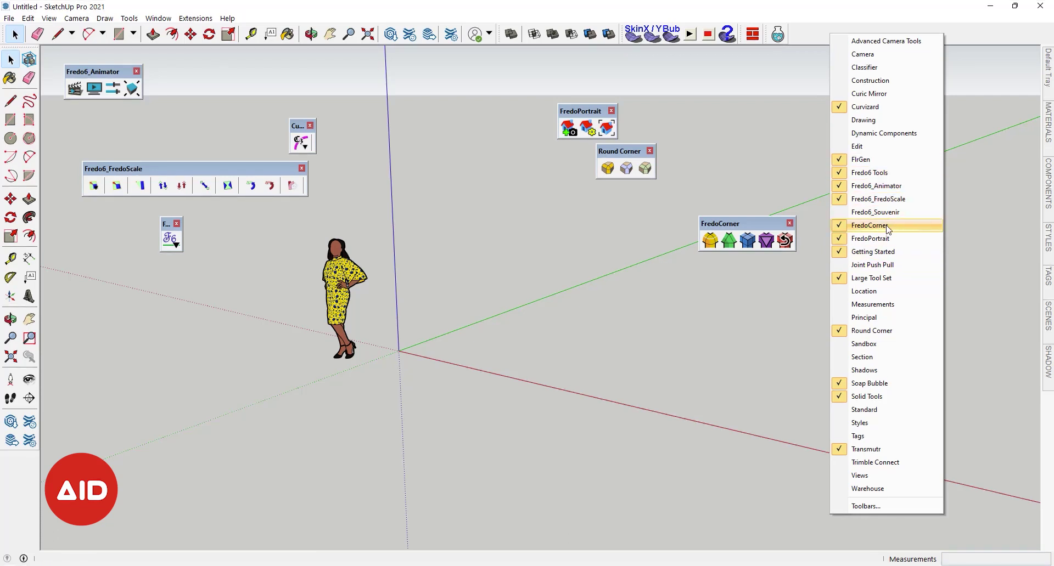
left_click(889, 436)
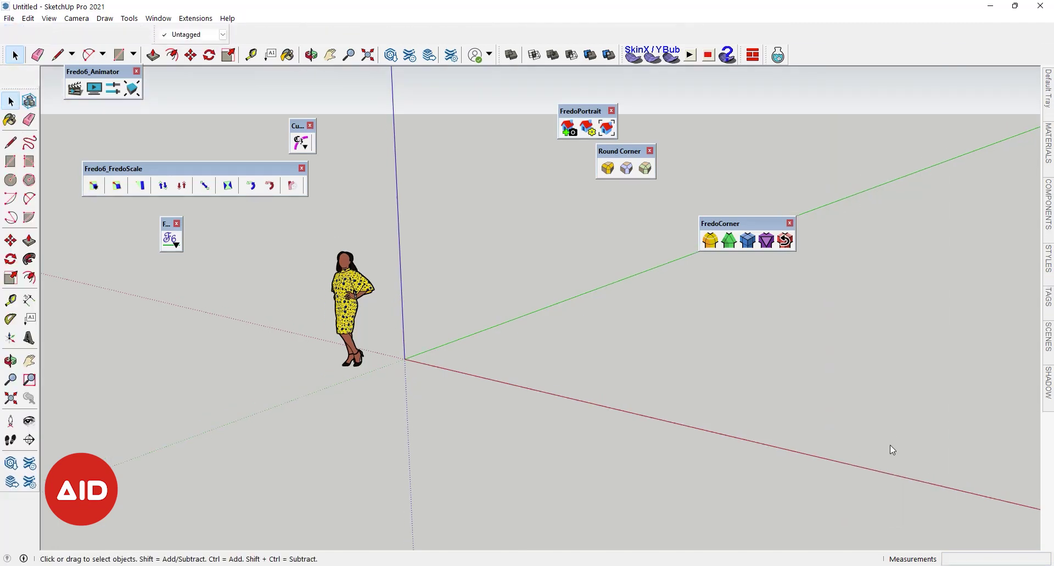
left_click_drag(157, 34, 256, 105)
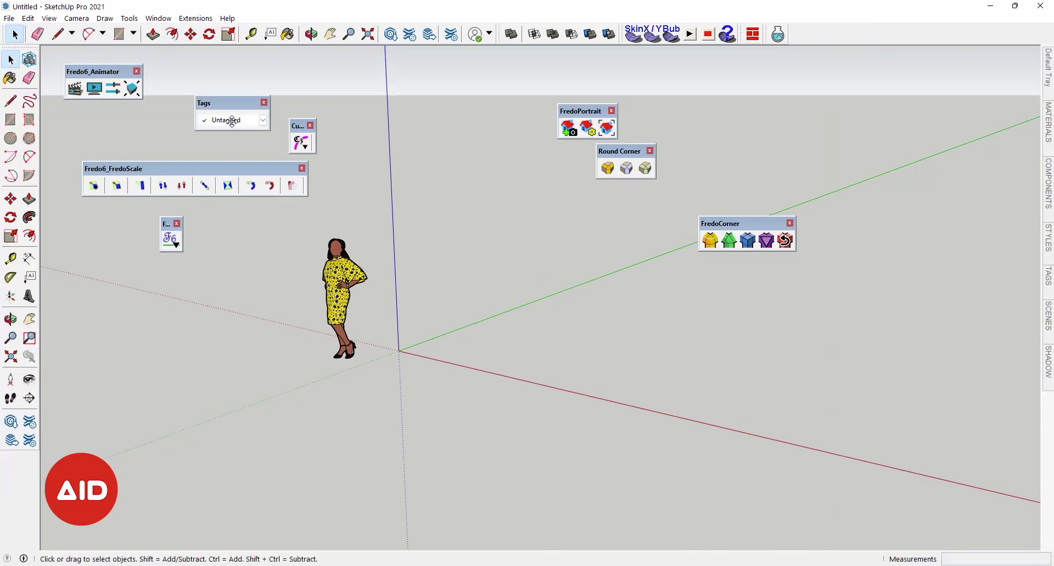
left_click(250, 102)
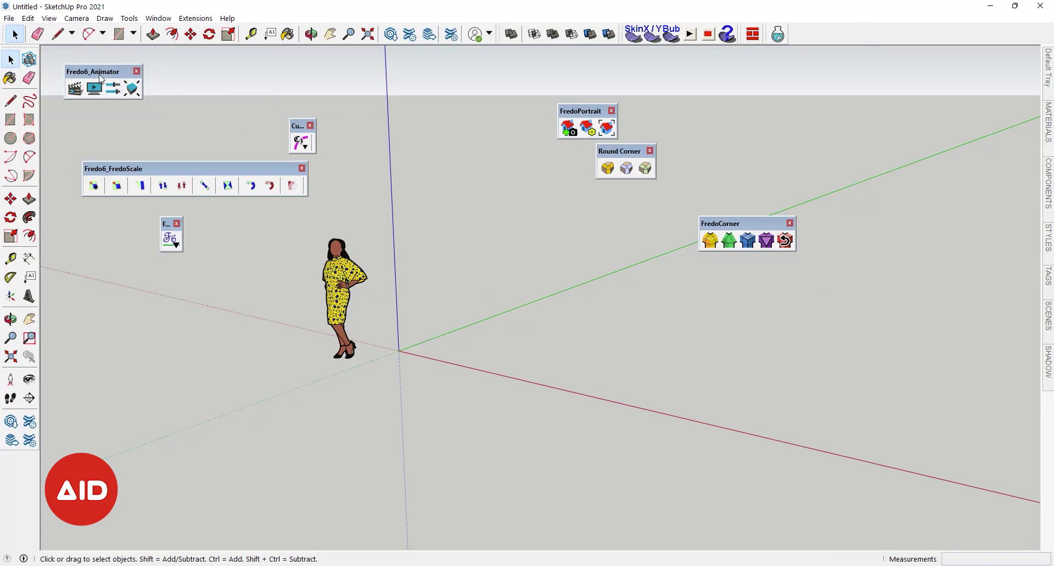
left_click_drag(101, 76, 491, 146)
left_click(525, 143)
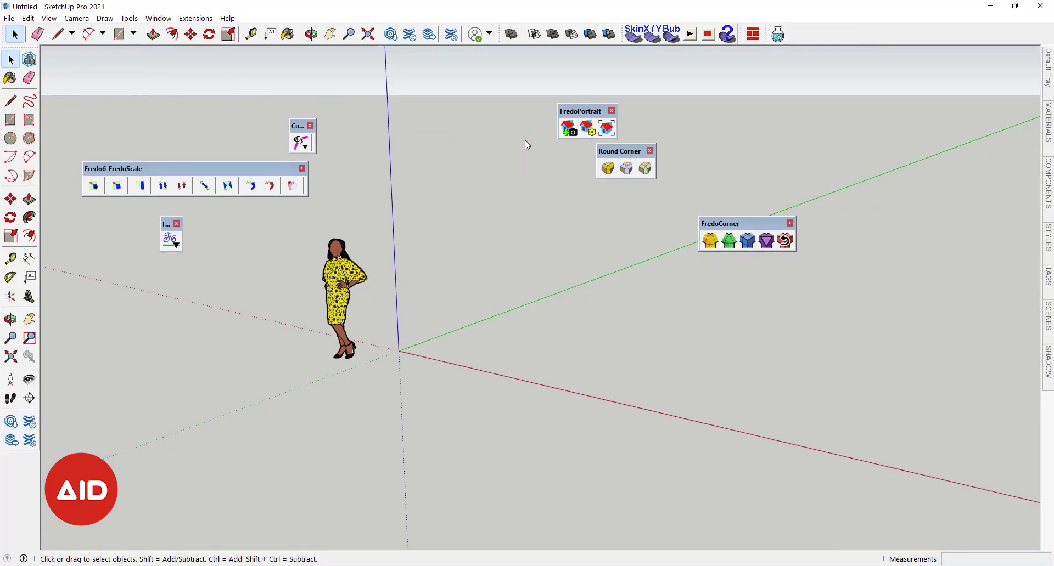
right_click(818, 35)
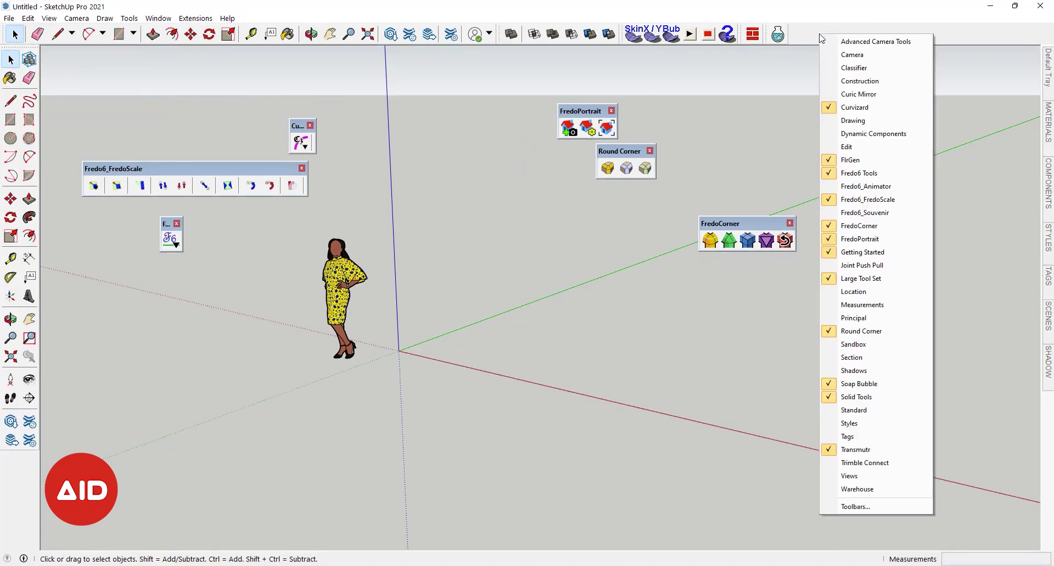
left_click(806, 39)
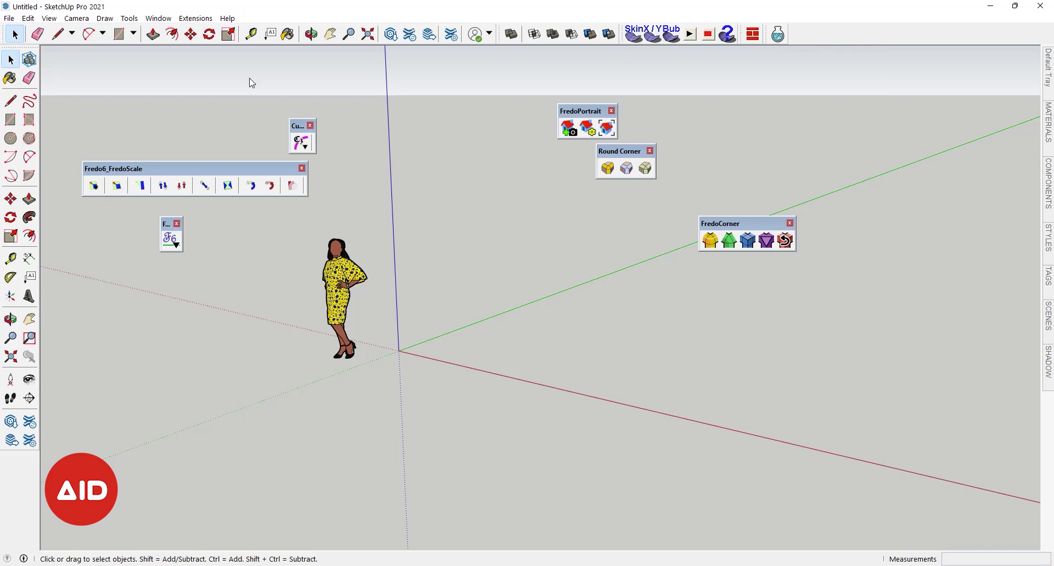
left_click(195, 18)
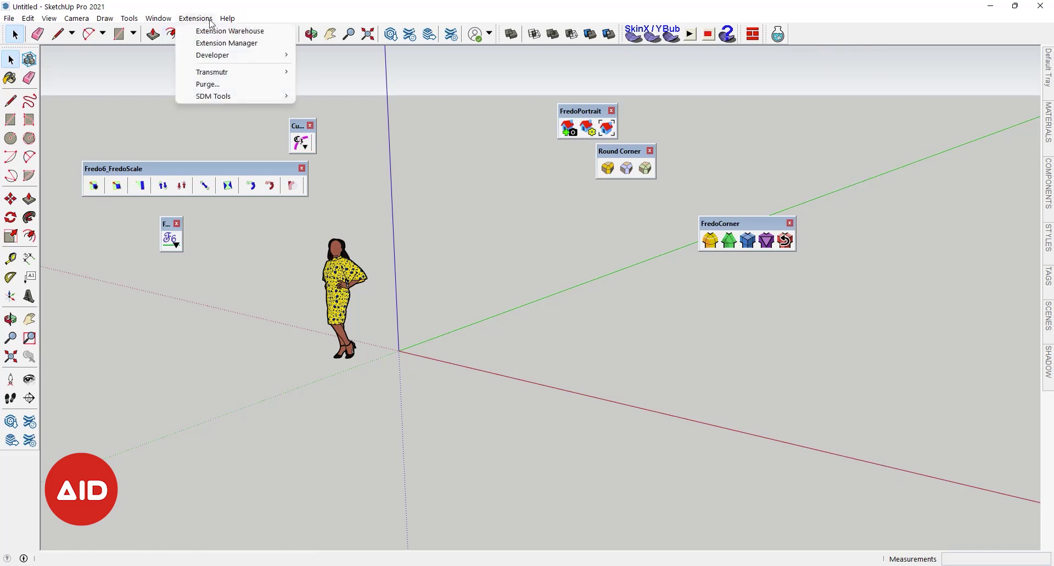
Install JointPushPull_v4.4e.rbz through Extension Manager, then close the manager
left_click(226, 43)
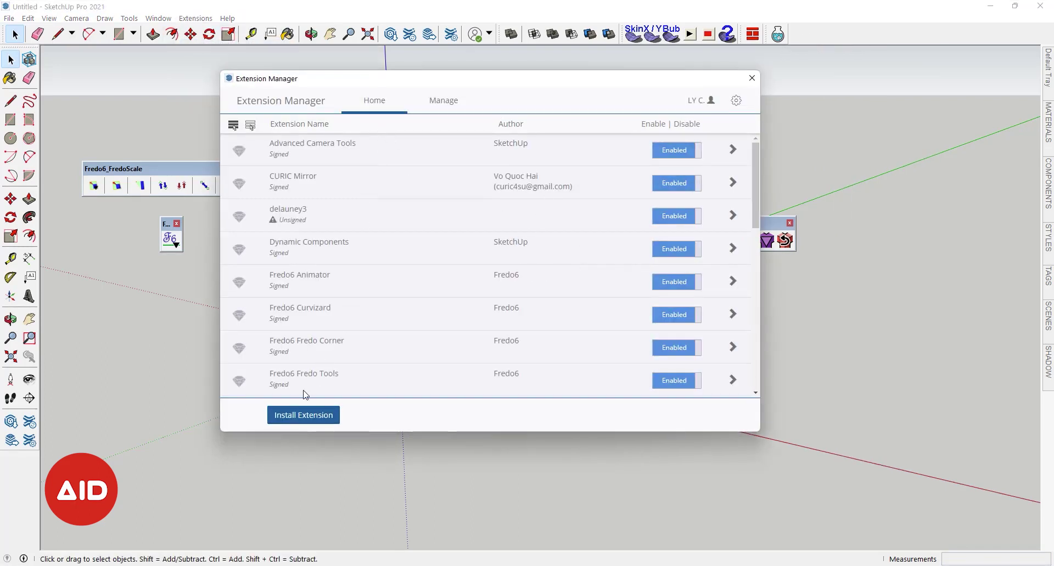
left_click(304, 415)
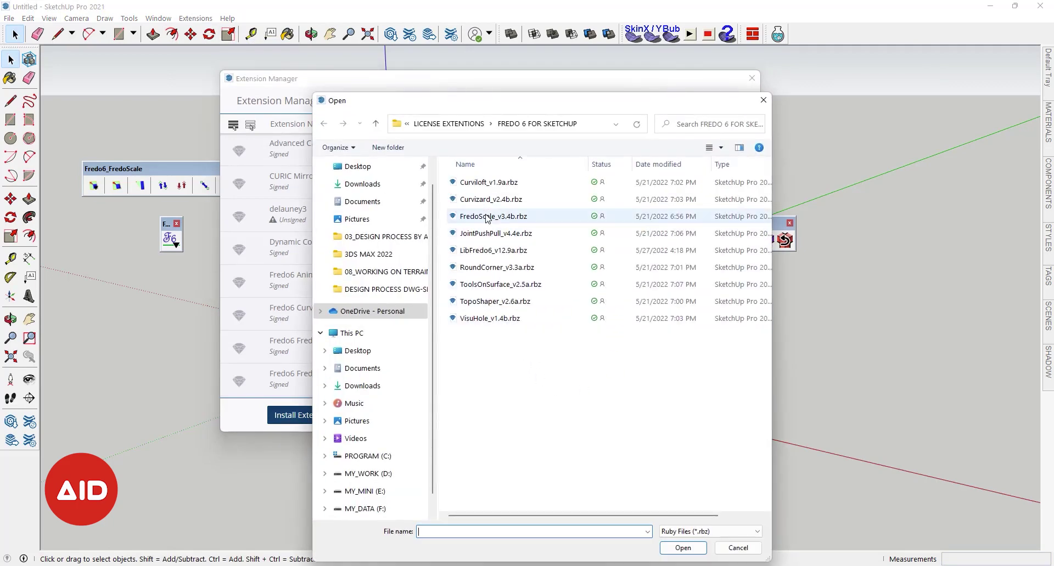
mouse_move(499, 284)
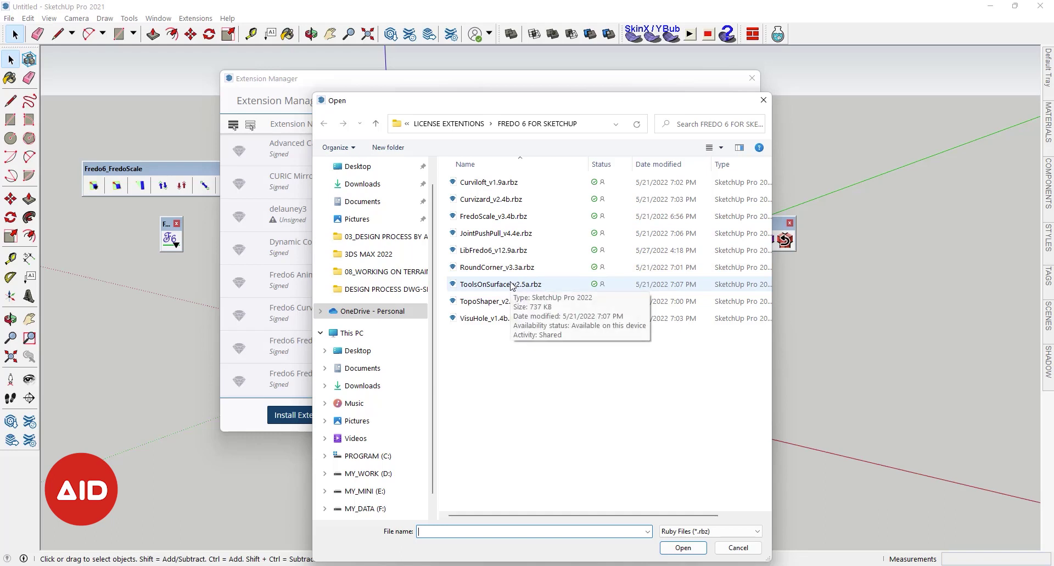
double_click(492, 235)
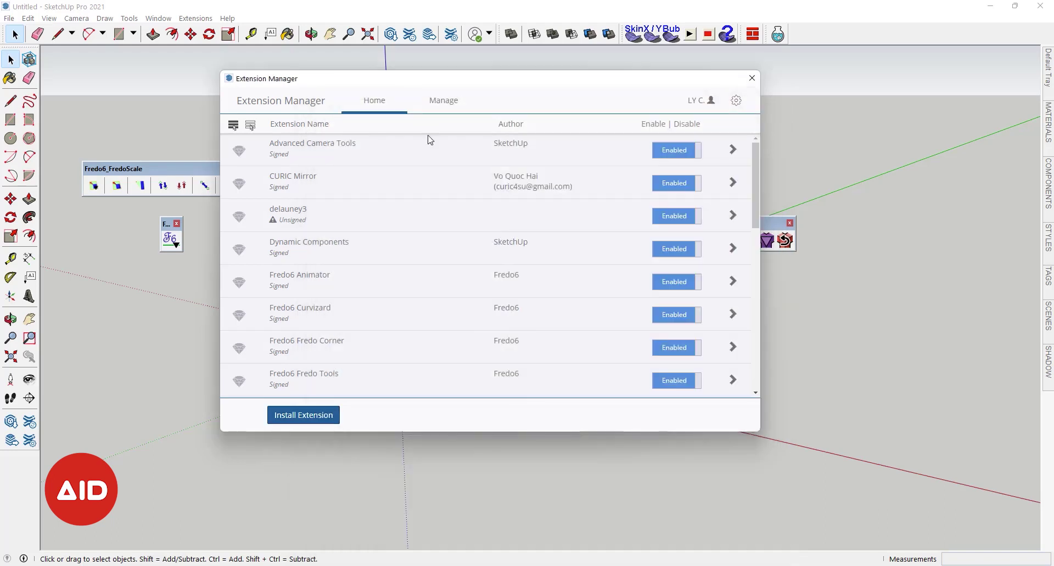
left_click_drag(404, 77, 496, 250)
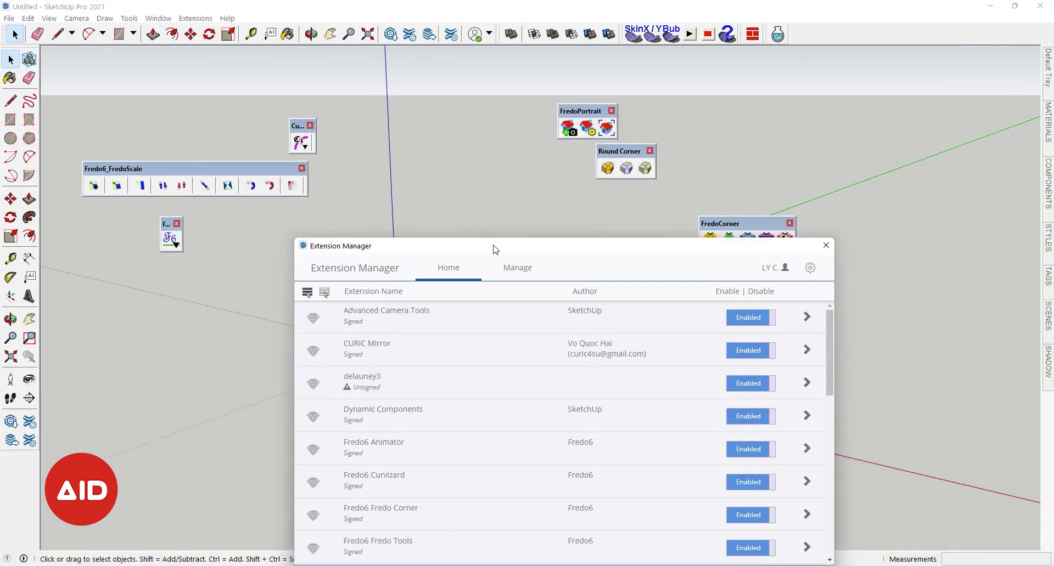
left_click(826, 245)
Toggle the Joint Push Pull toolbar on and off again, then quit SketchUp
right_click(823, 37)
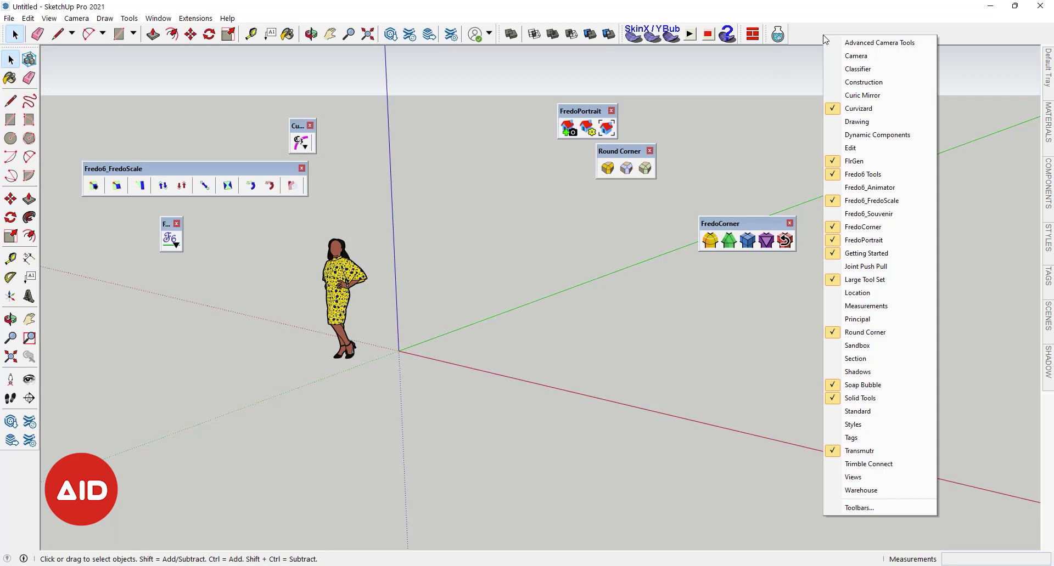
left_click(900, 272)
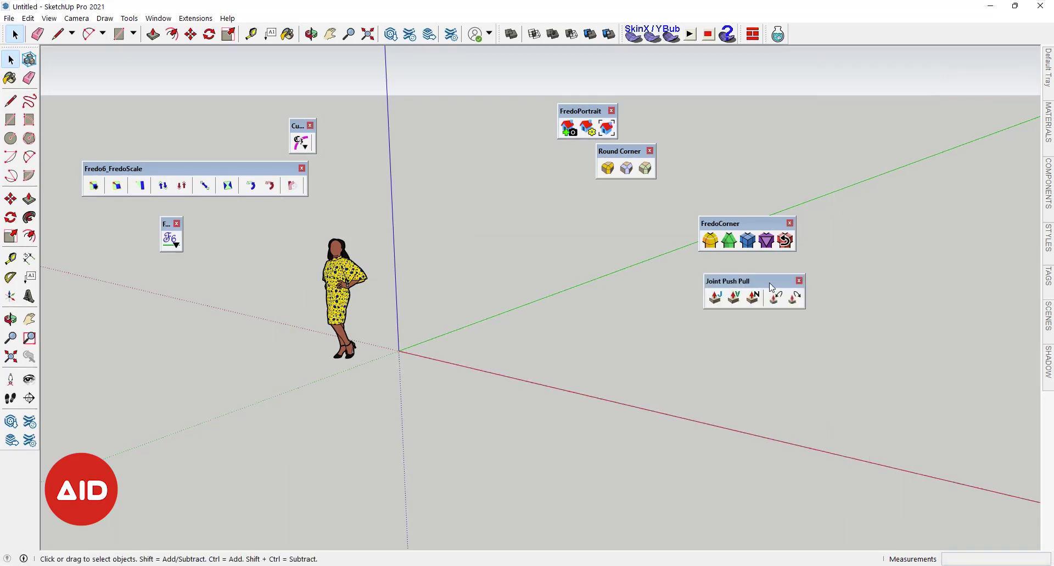
left_click(799, 281)
right_click(822, 40)
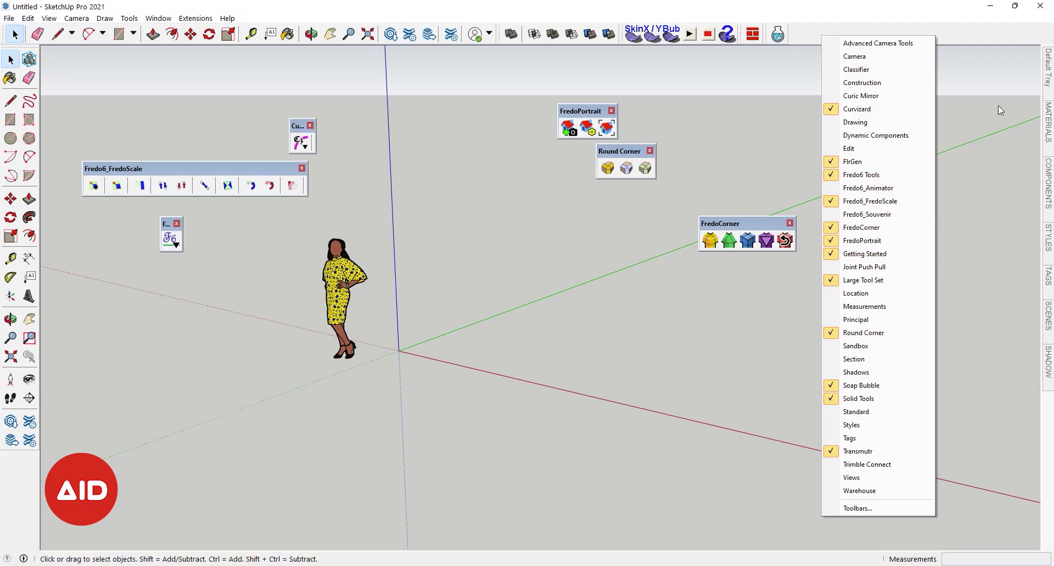
left_click(1039, 5)
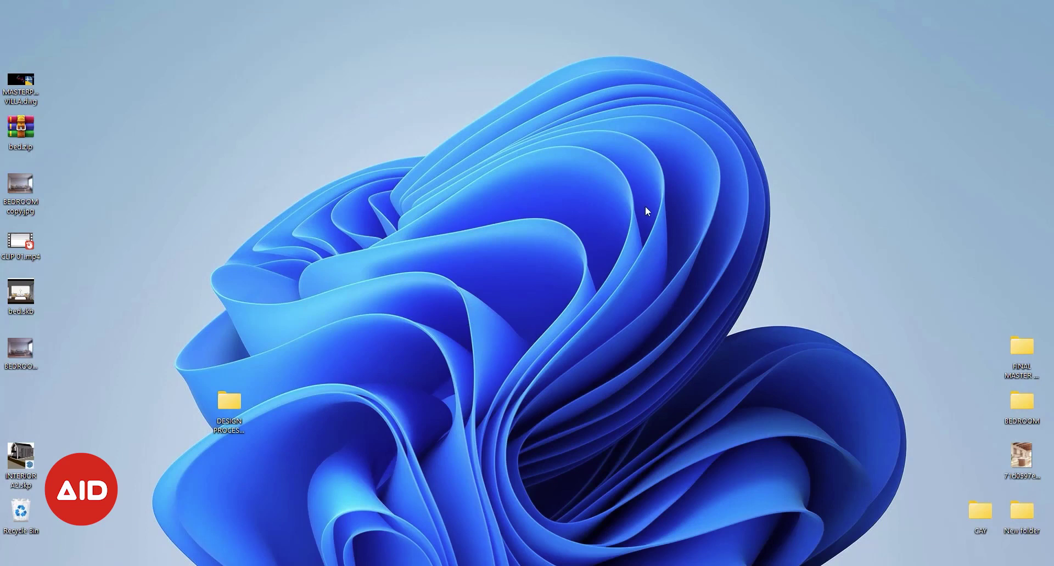
Refresh the desktop and relaunch SketchUp with a new Architectural Millimeters model
right_click(884, 189)
left_click(900, 258)
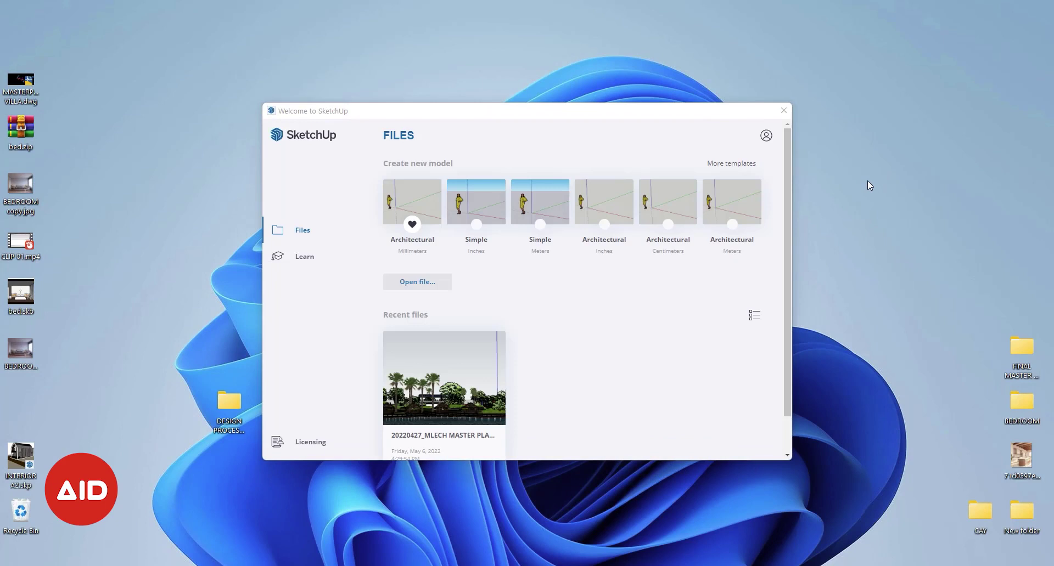
left_click(422, 199)
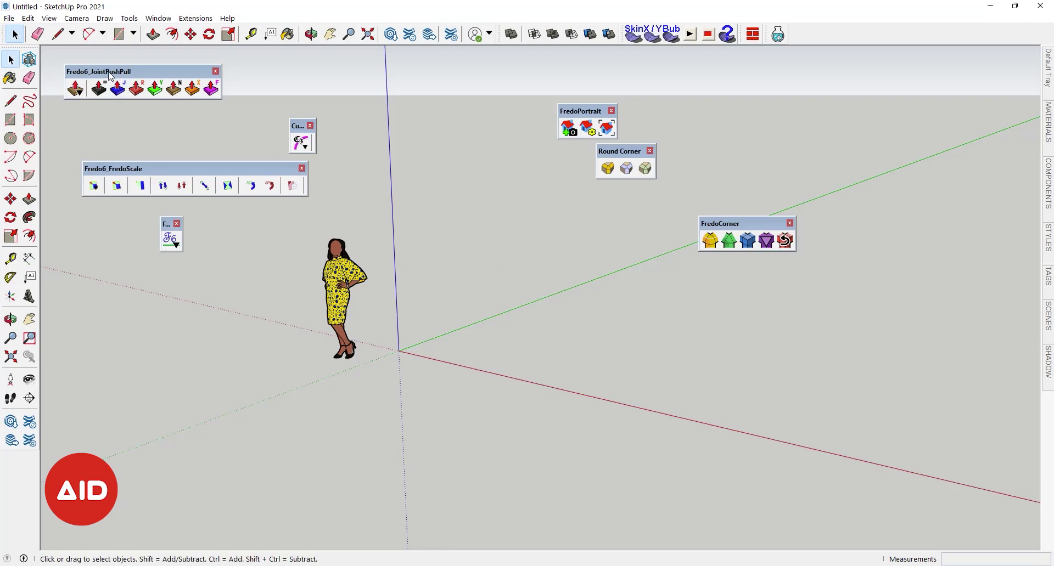
Move the Fredo6_JointPushPull toolbar toward the canvas centre and close the duplicate Joint Push Pull toolbar
left_click_drag(111, 76, 402, 186)
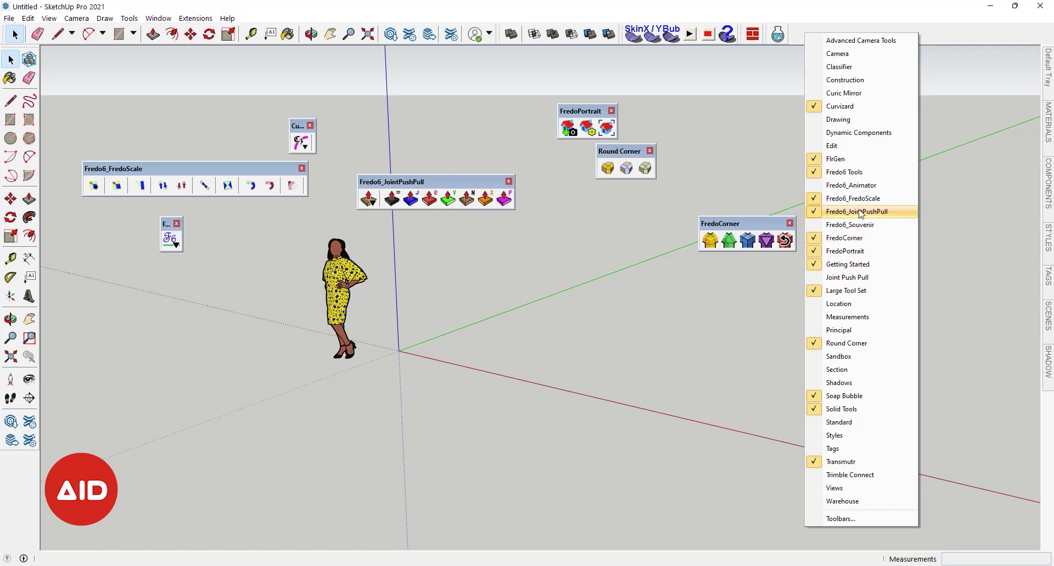
left_click(880, 283)
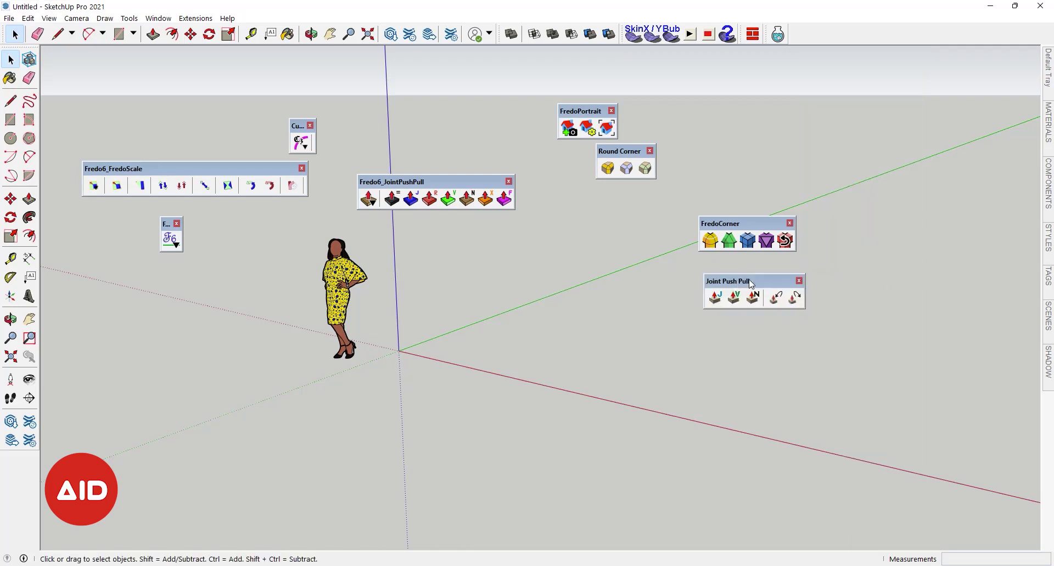
left_click_drag(765, 285, 613, 296)
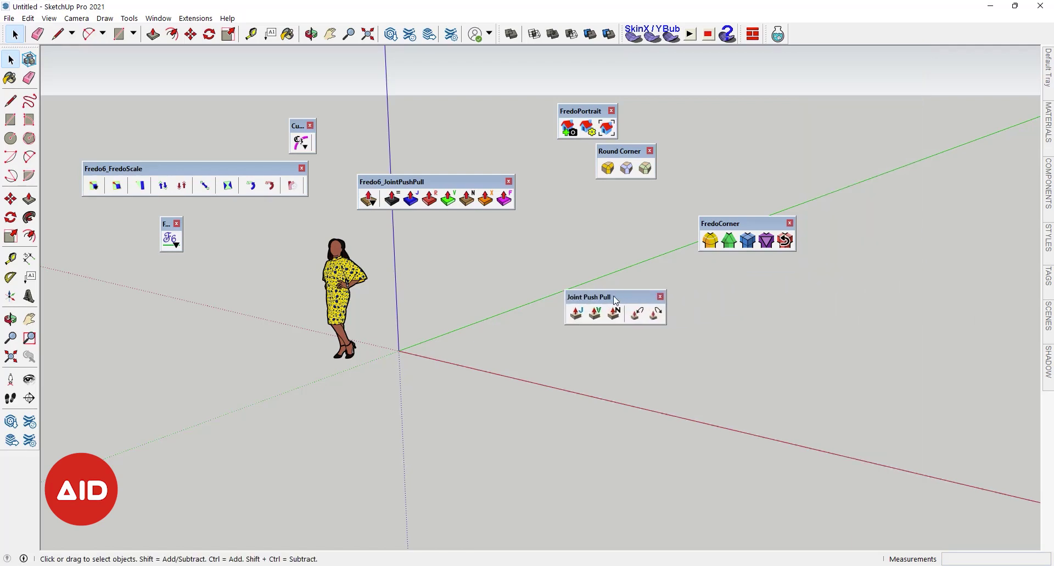
left_click(660, 298)
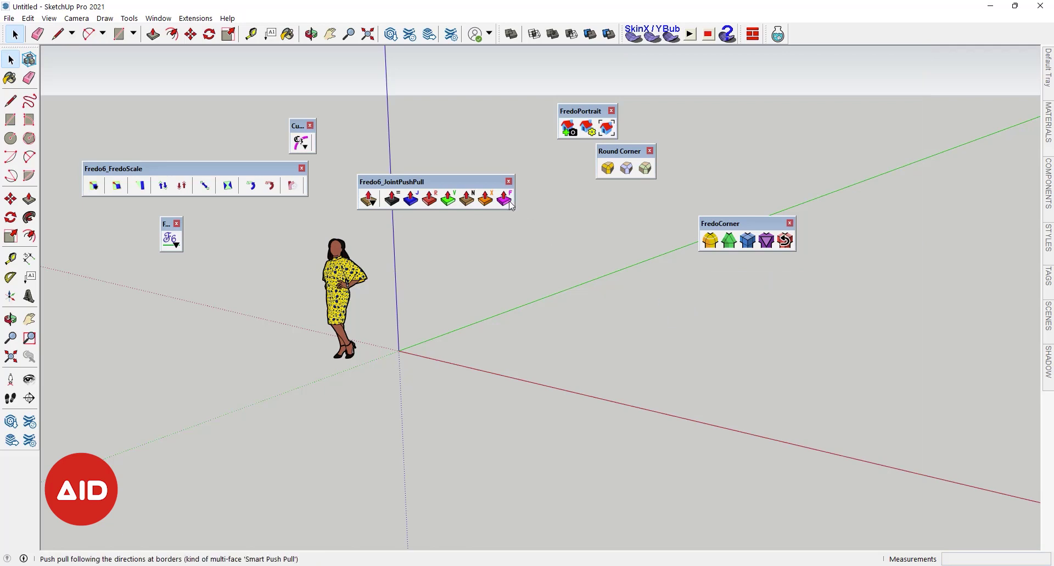
Draw a rectangle from the origin and push/pull it up into a flat box
key("r")
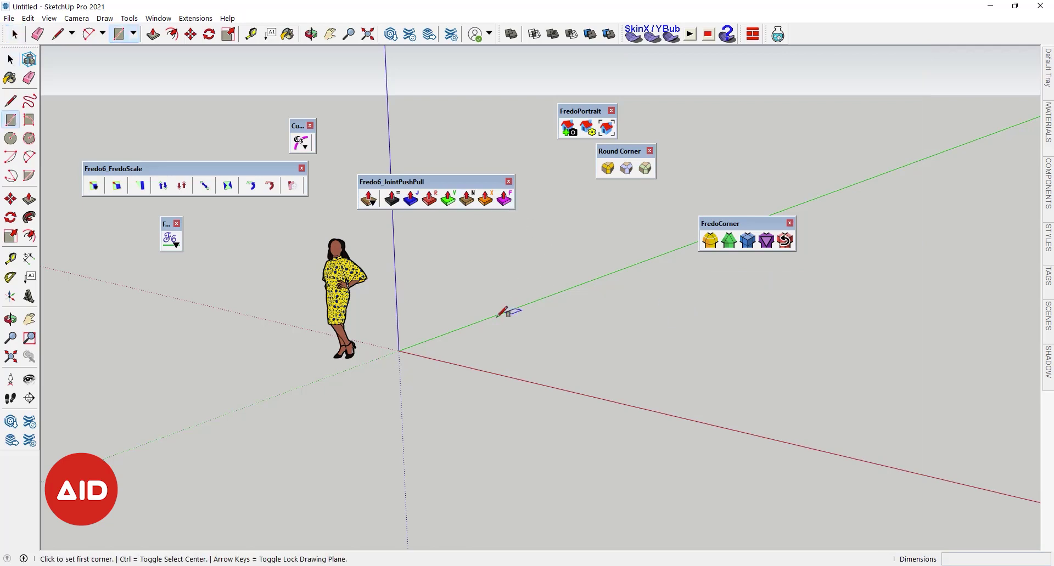
left_click(406, 347)
left_click(902, 296)
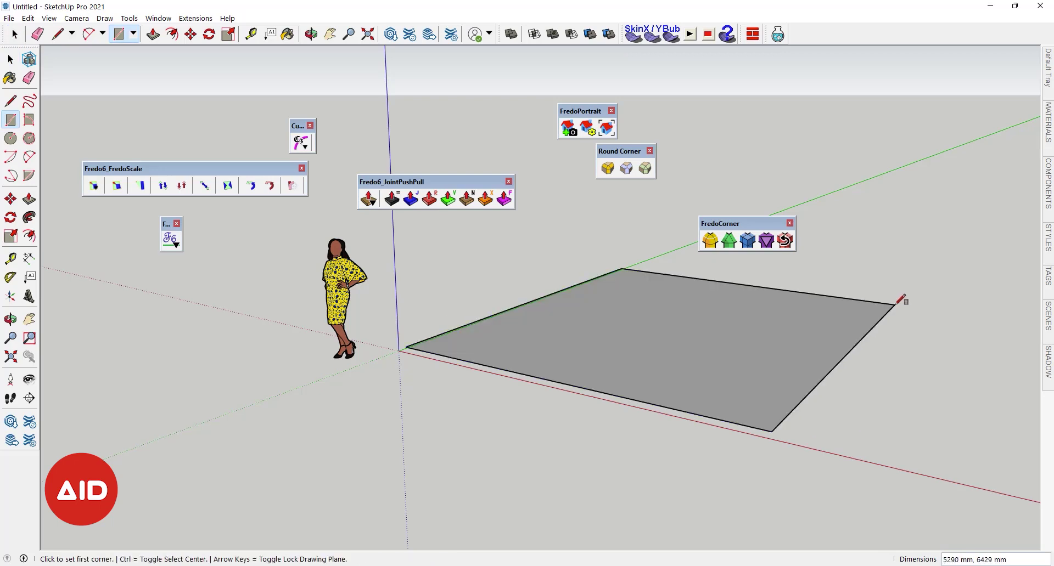
key("space")
key("p")
left_click(717, 361)
left_click(706, 336)
Select the whole box and try applying FredoCorner to it
key("space")
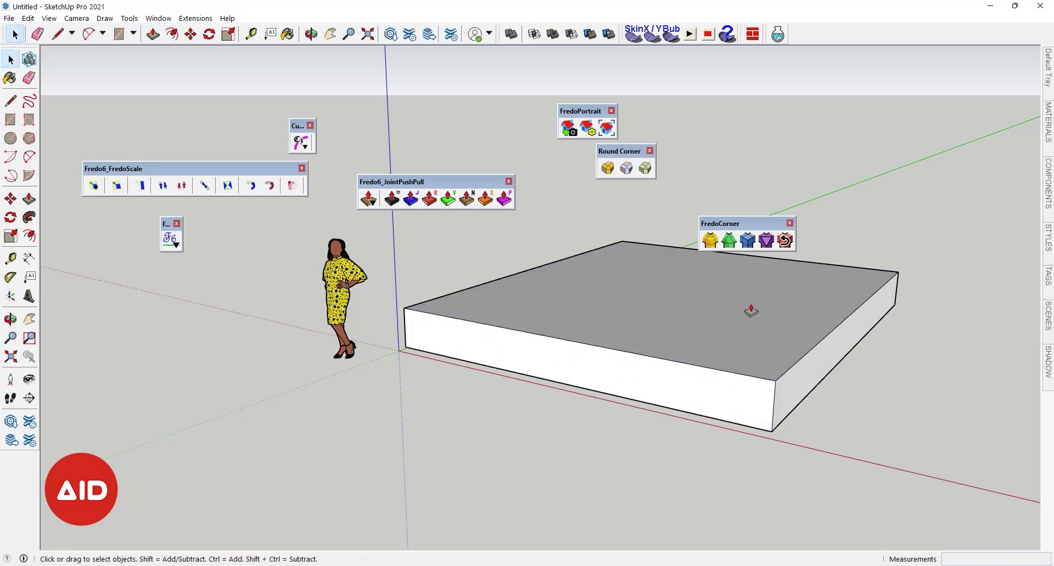
triple_click(751, 311)
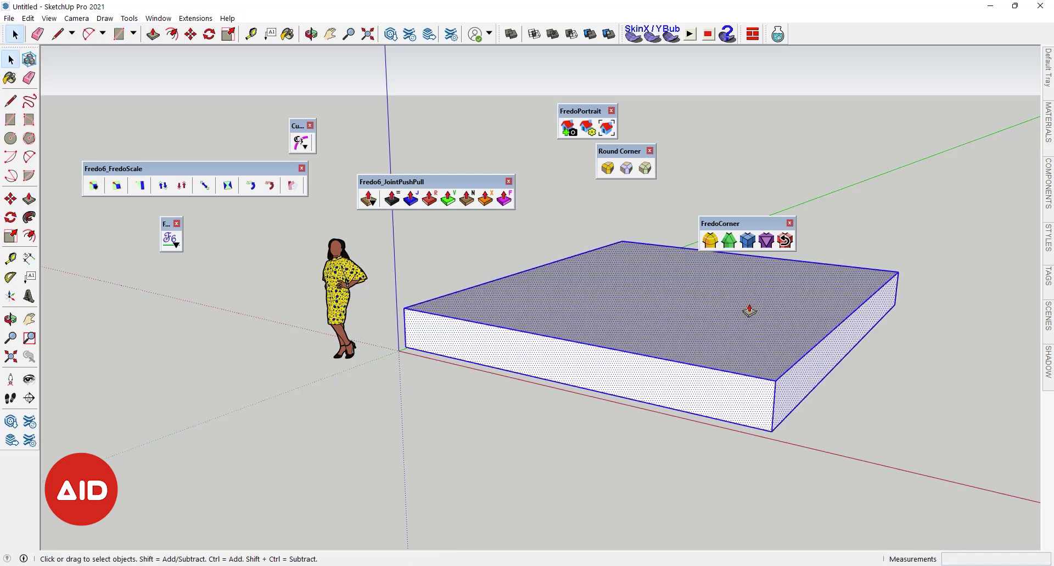
left_click(710, 242)
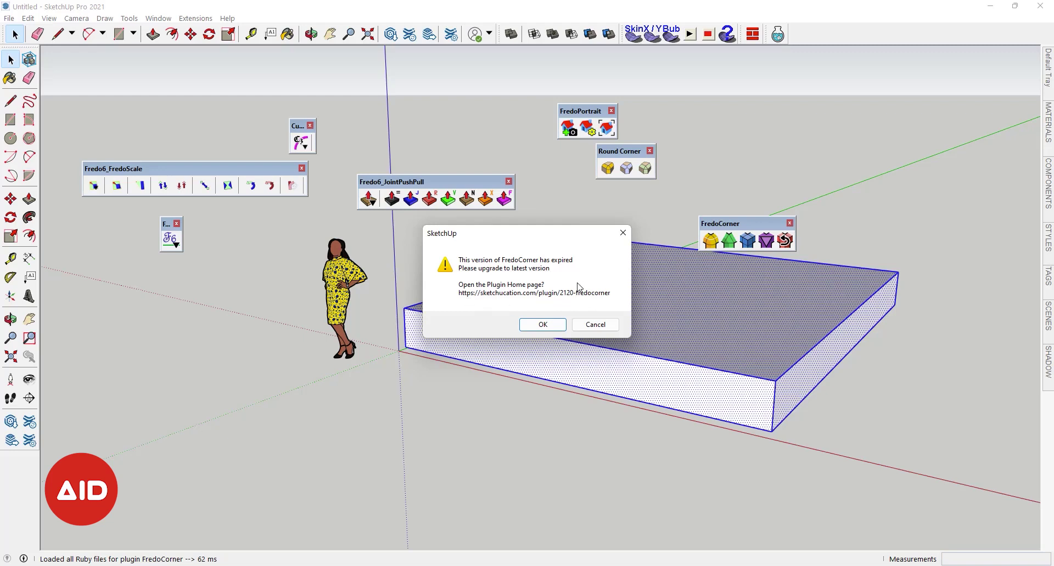
Dismiss the FredoCorner expiry warning and the Round Corner trial-expired notice
left_click(617, 235)
middle_click_drag(684, 288, 636, 208)
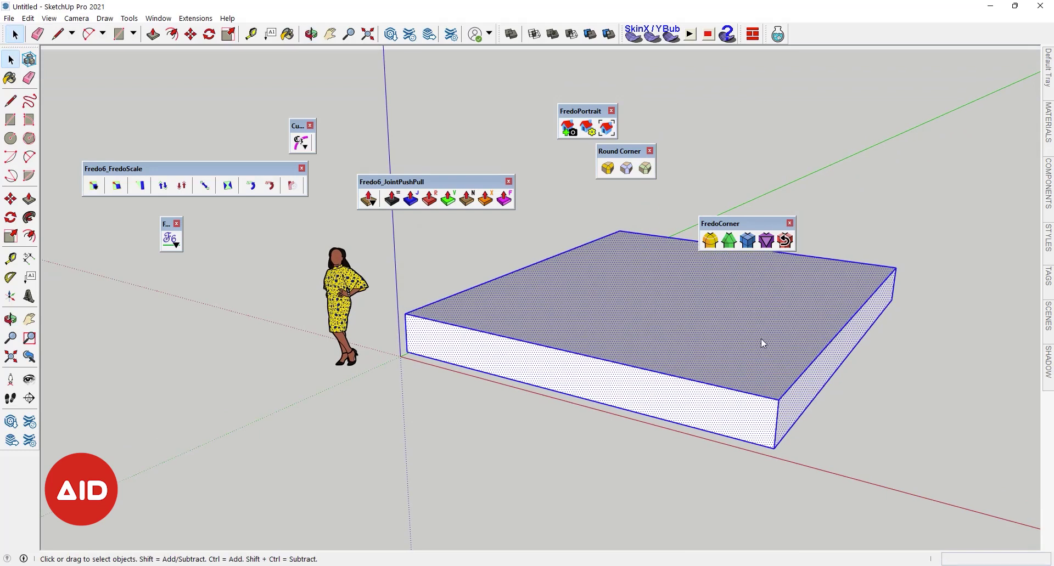
left_click(608, 169)
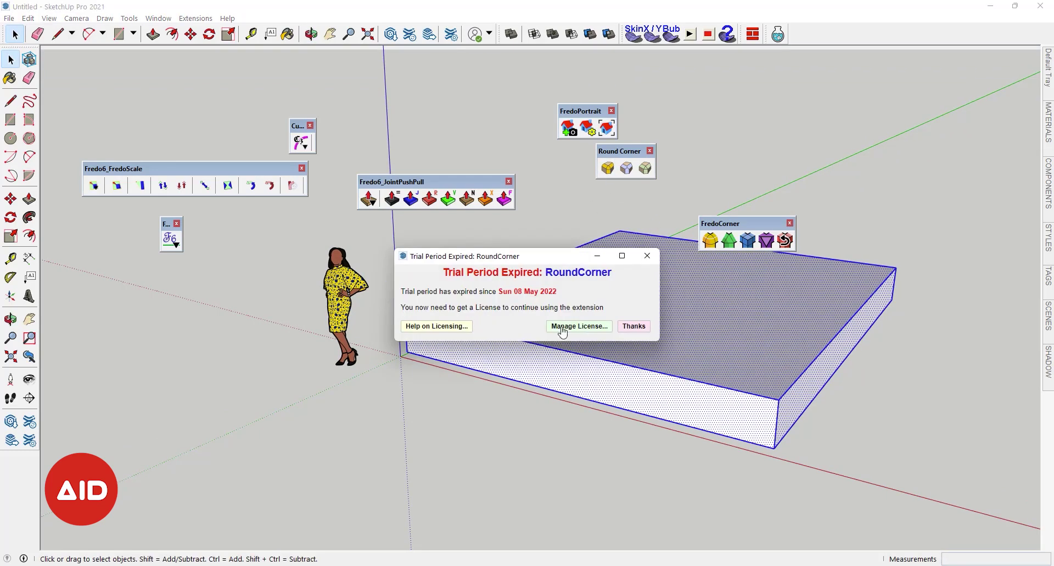
left_click_drag(540, 263, 440, 310)
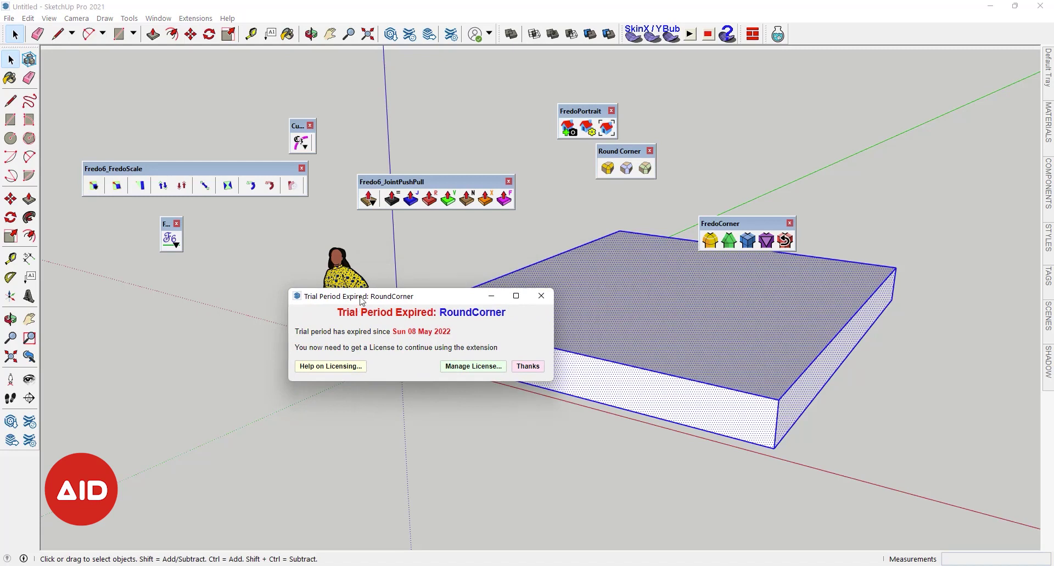
left_click(540, 297)
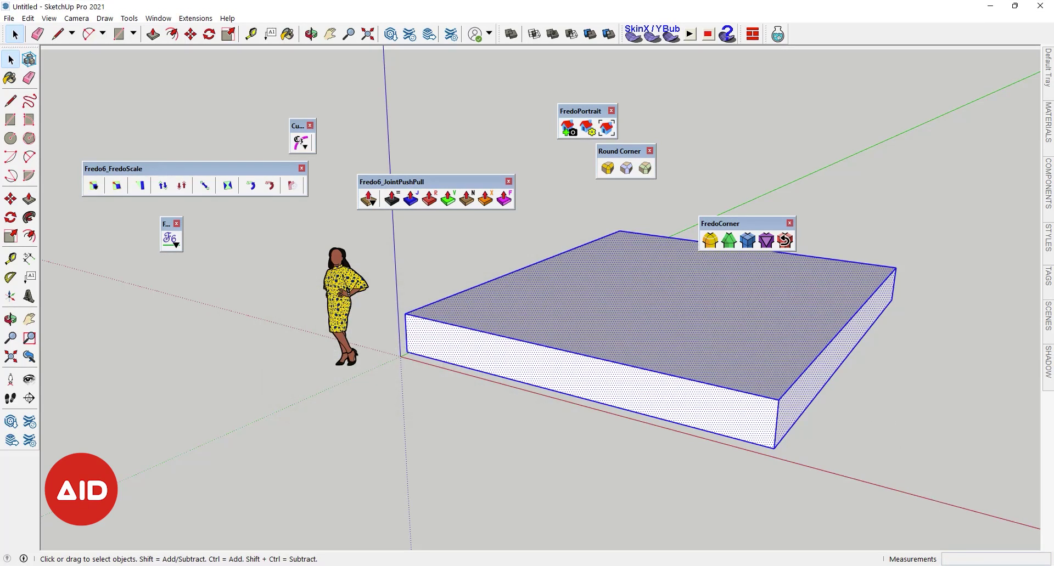
Check the current date in the calendar, then search 'dat' to reach Date & time settings
key("super+n")
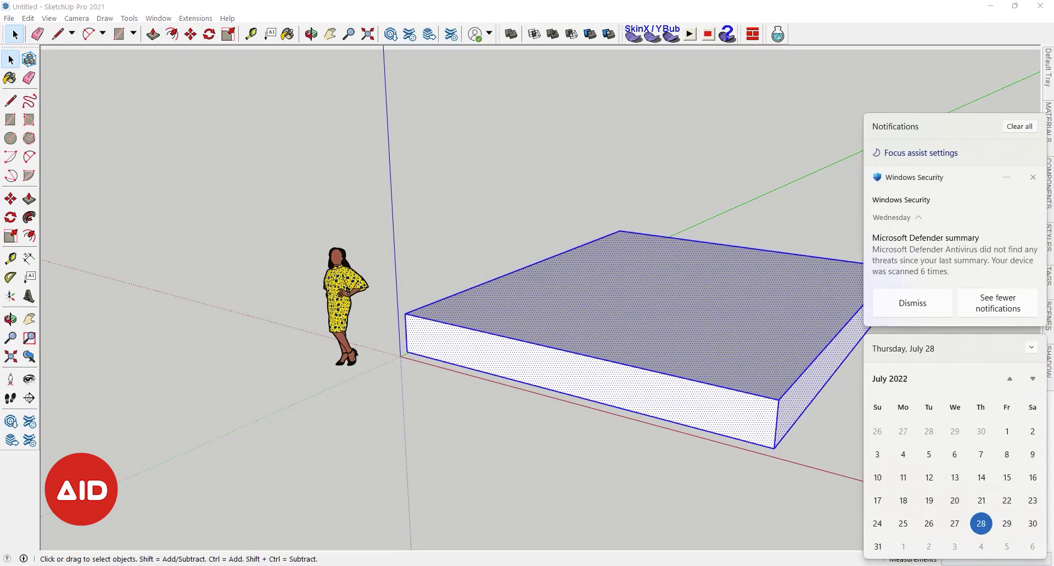
left_click(759, 494)
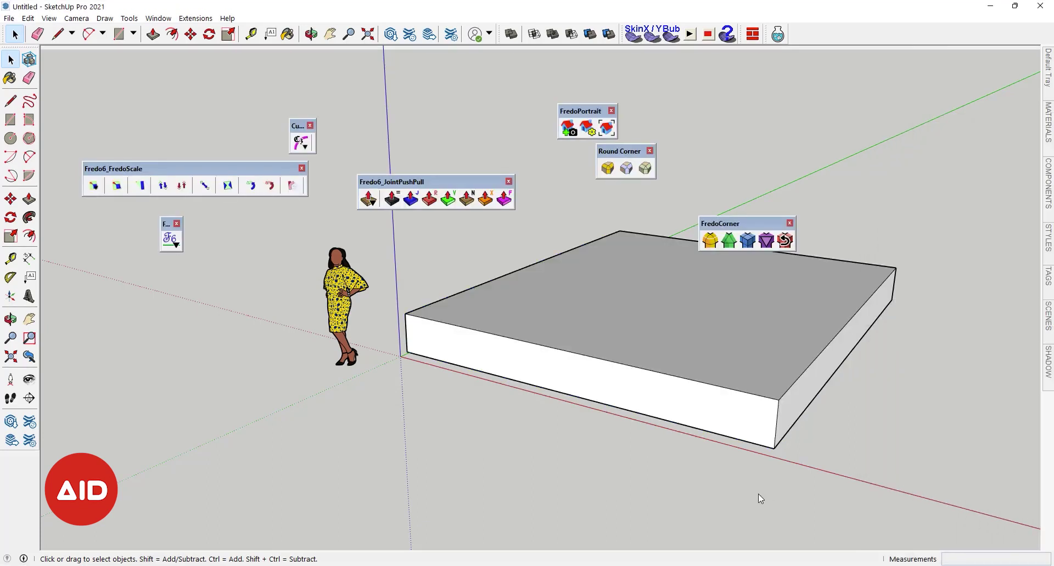
key("super")
type("dat")
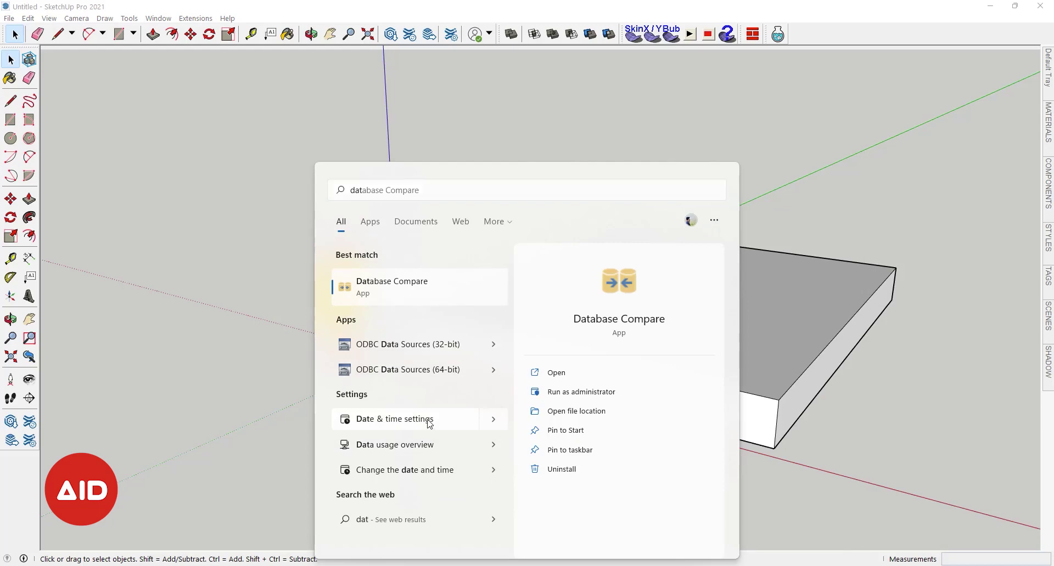
key("Escape")
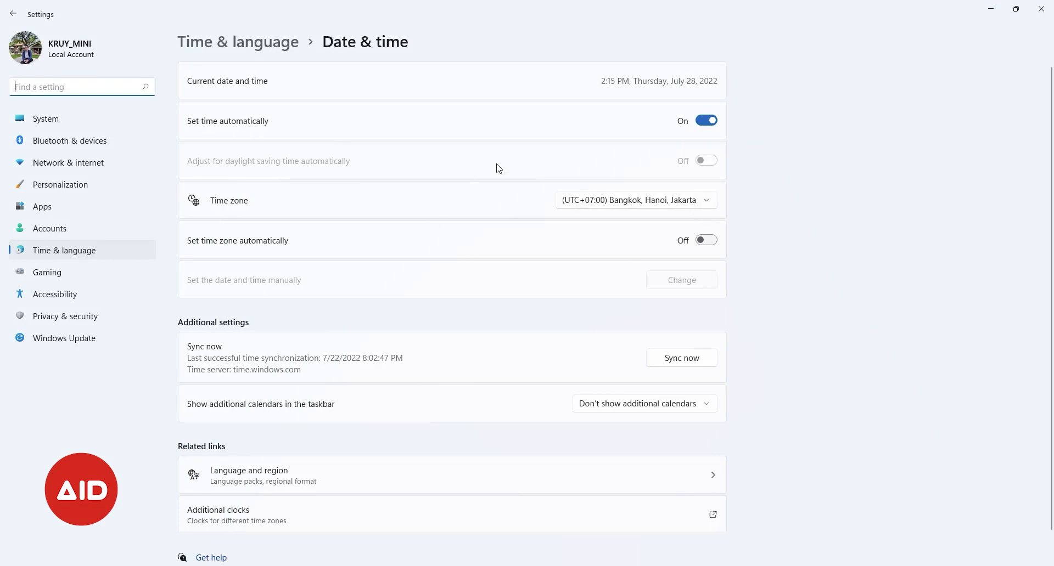
Turn off automatic time, set the system date to July 28, 2021, and close Settings
left_click(702, 121)
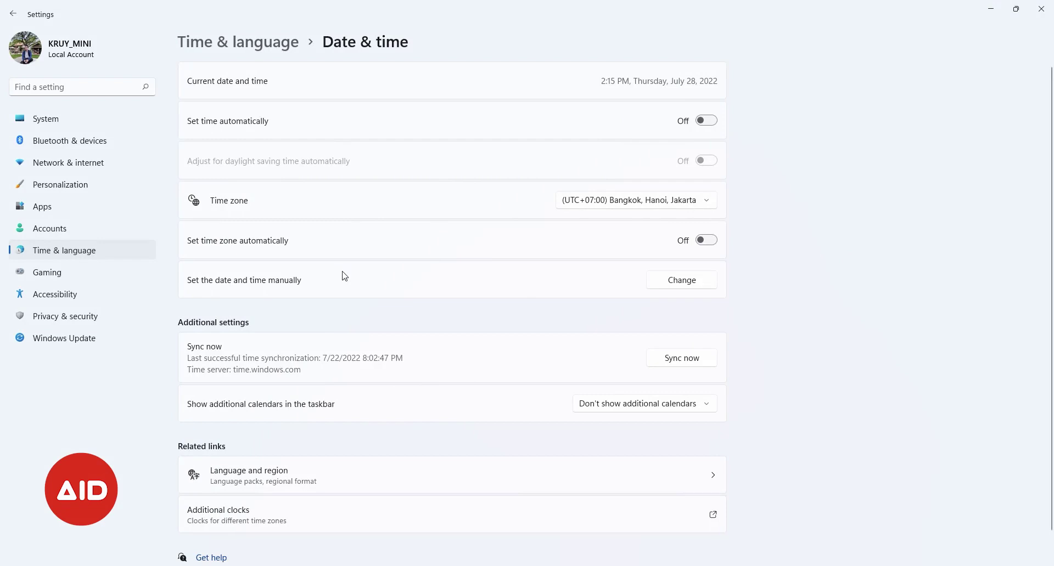
left_click(682, 285)
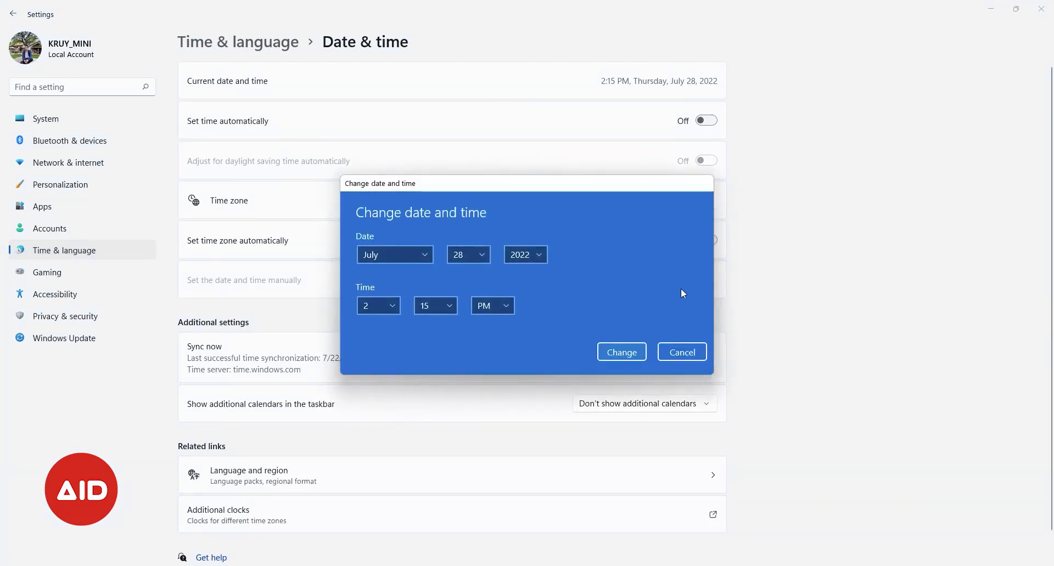
left_click(544, 252)
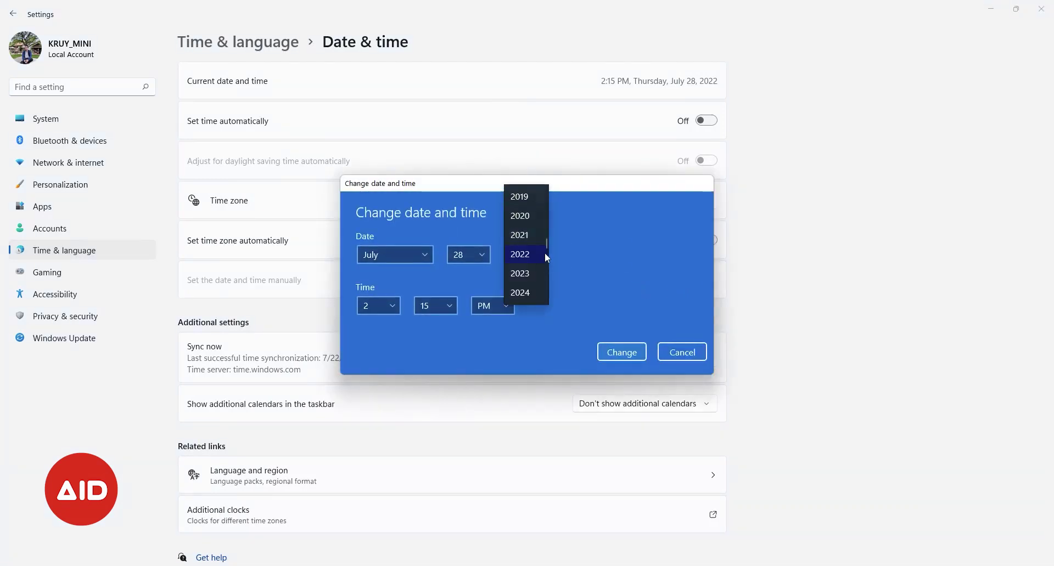
left_click(526, 236)
left_click(621, 351)
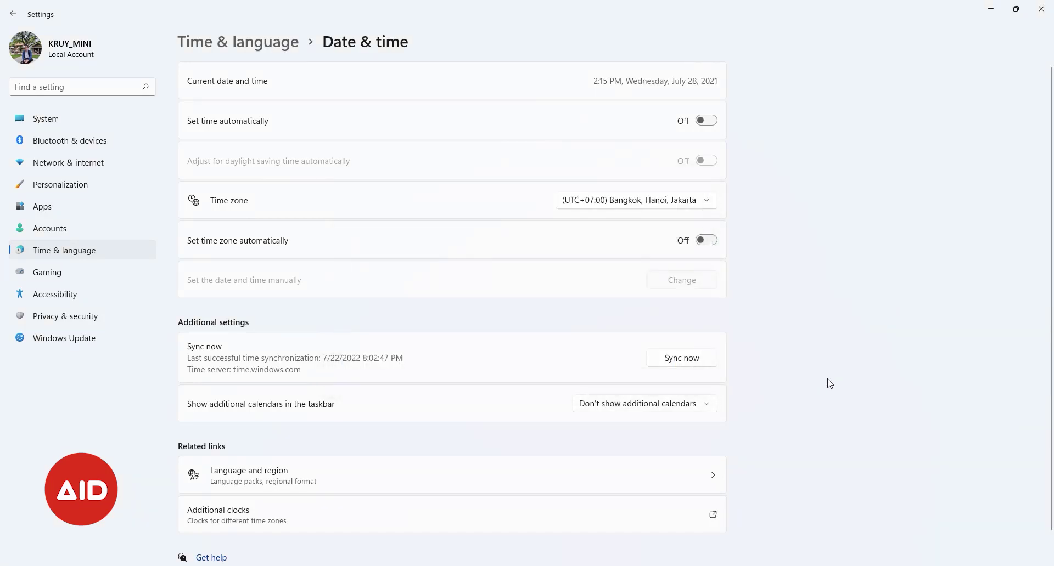
left_click(1040, 9)
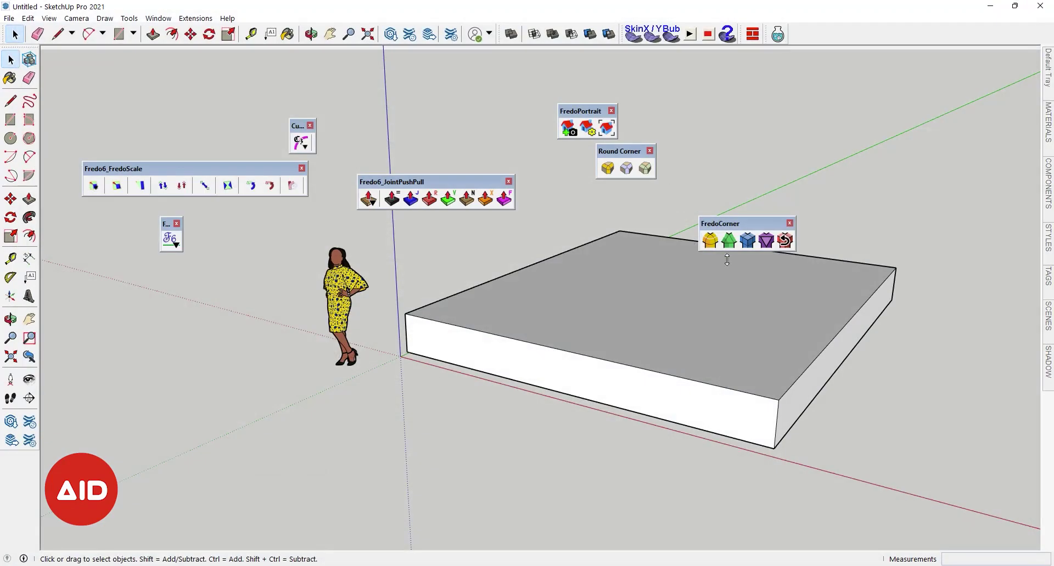
Select the whole box and round all its edges with Round Corner at 100 mm offset, 6 segments
left_click(608, 169)
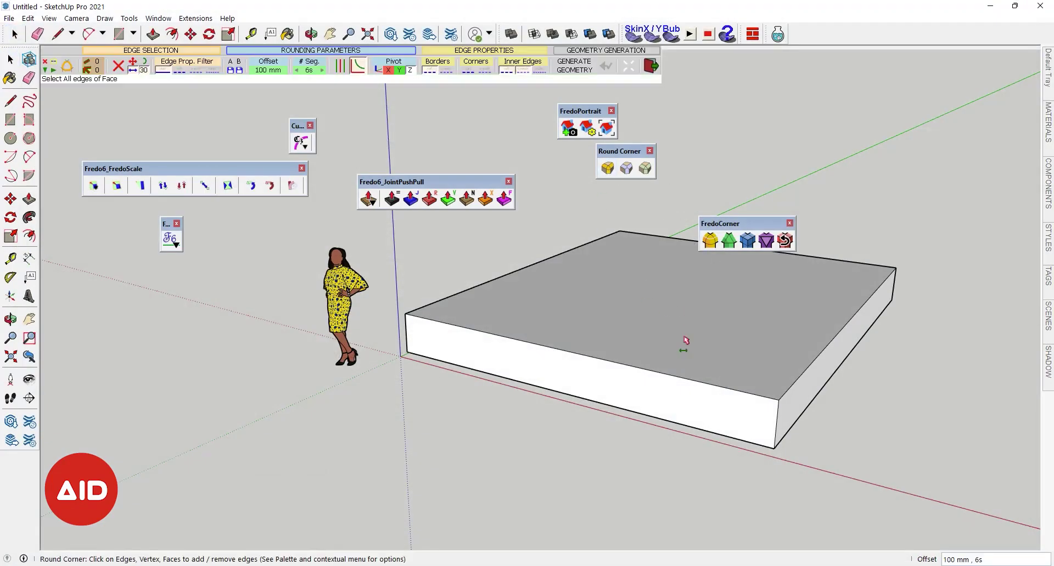
middle_click_drag(685, 337, 708, 341)
key("space")
triple_click(723, 337)
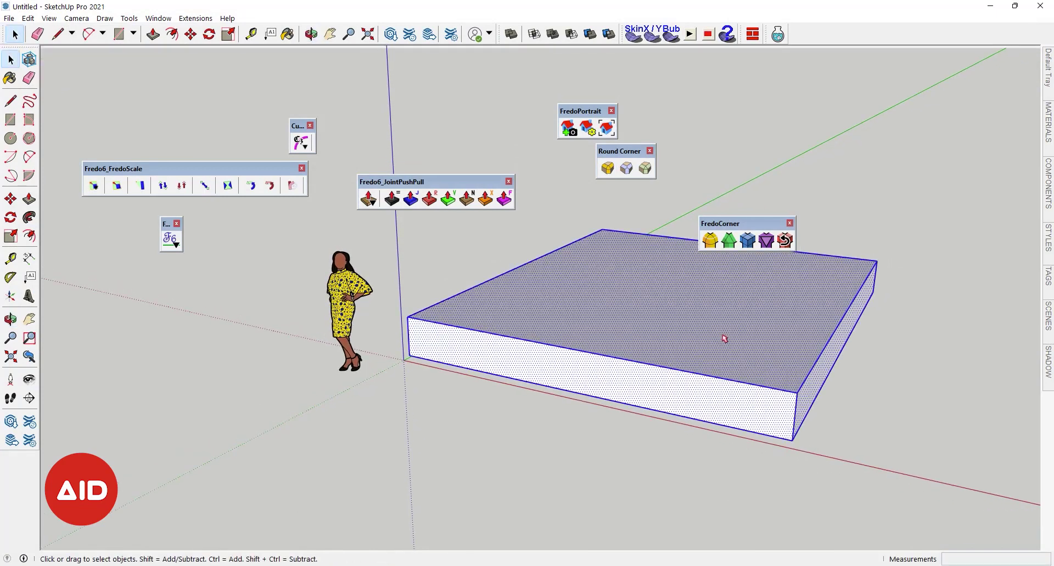
left_click(608, 168)
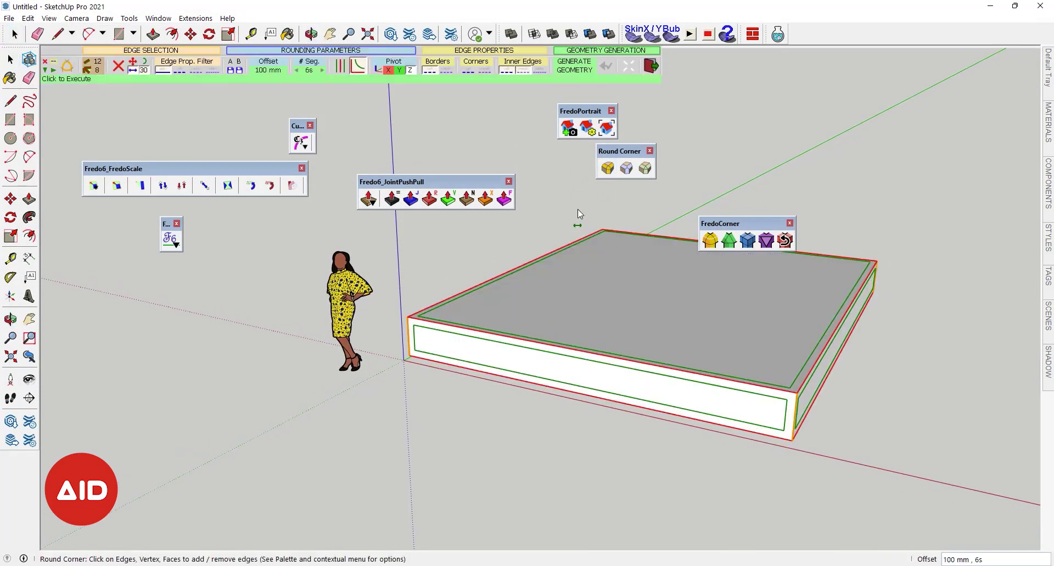
left_click(578, 209)
middle_click_drag(694, 310, 581, 336)
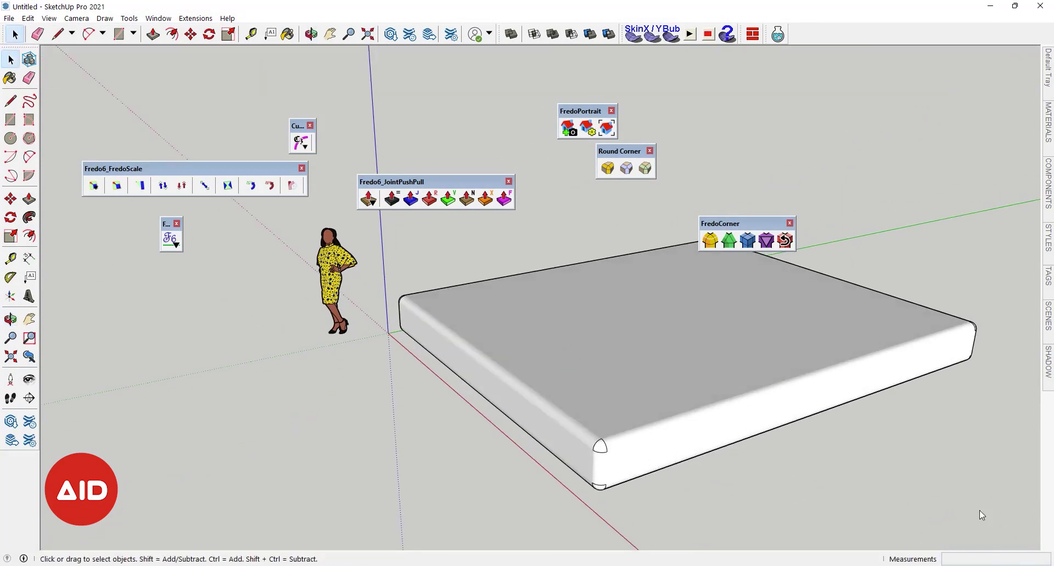
middle_click_drag(789, 301, 837, 357, "shift")
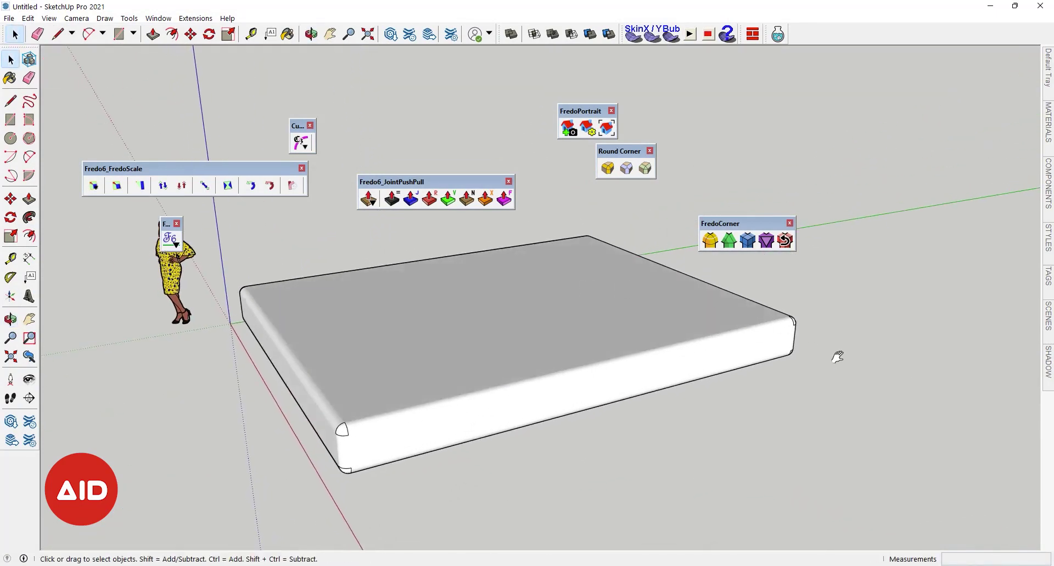
Push the rounded box's top face out 1000 mm with Joint Push Pull
left_click(368, 198)
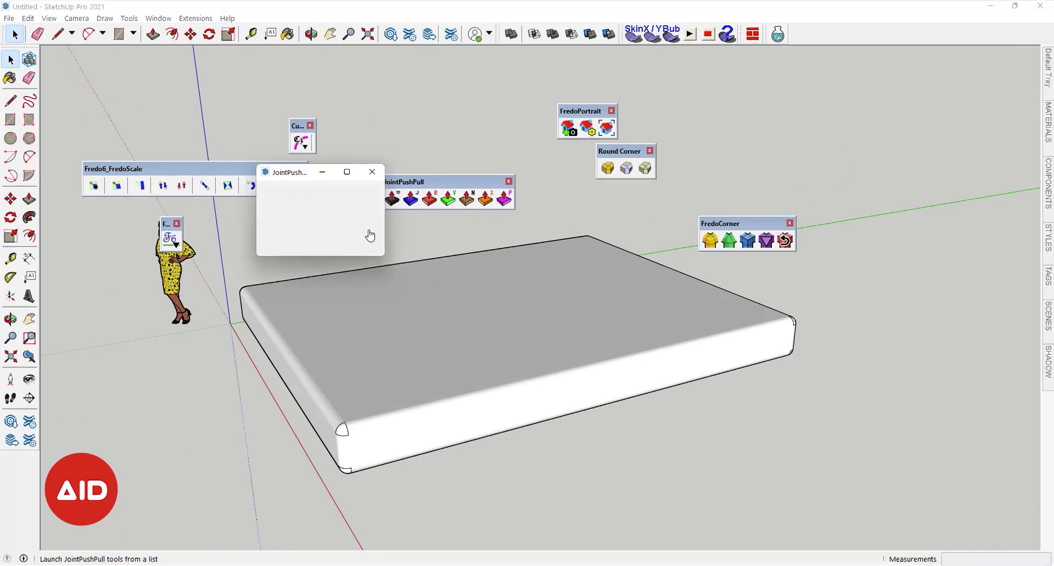
left_click(373, 172)
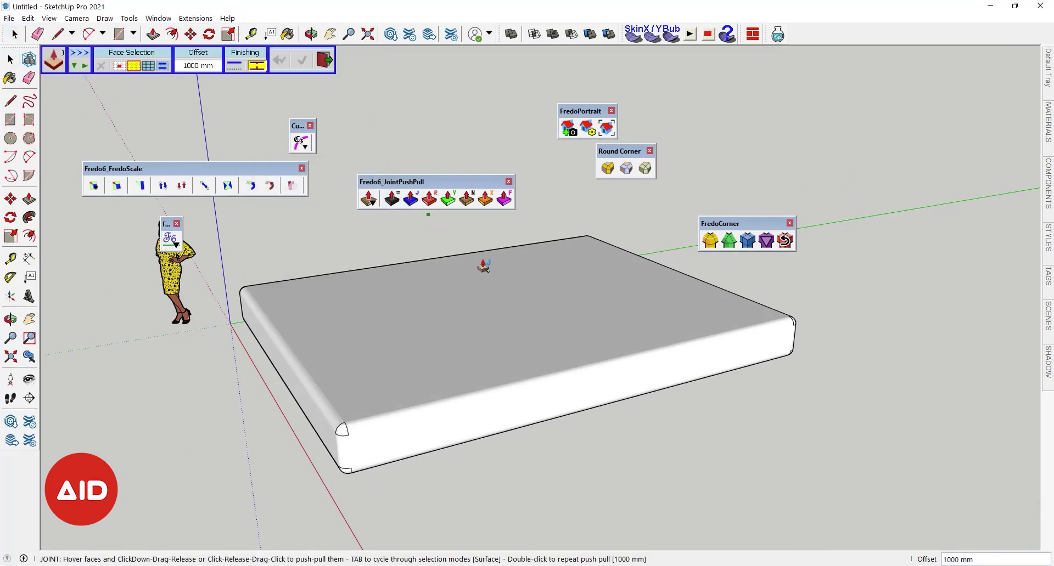
double_click(623, 331)
mouse_move(461, 396)
middle_mouse_down()
mouse_move(642, 280)
mouse_move(436, 278)
mouse_move(245, 341)
mouse_move(733, 385)
mouse_move(870, 360)
mouse_move(635, 371)
mouse_move(908, 348)
mouse_move(530, 443)
mouse_move(669, 344)
middle_mouse_up()
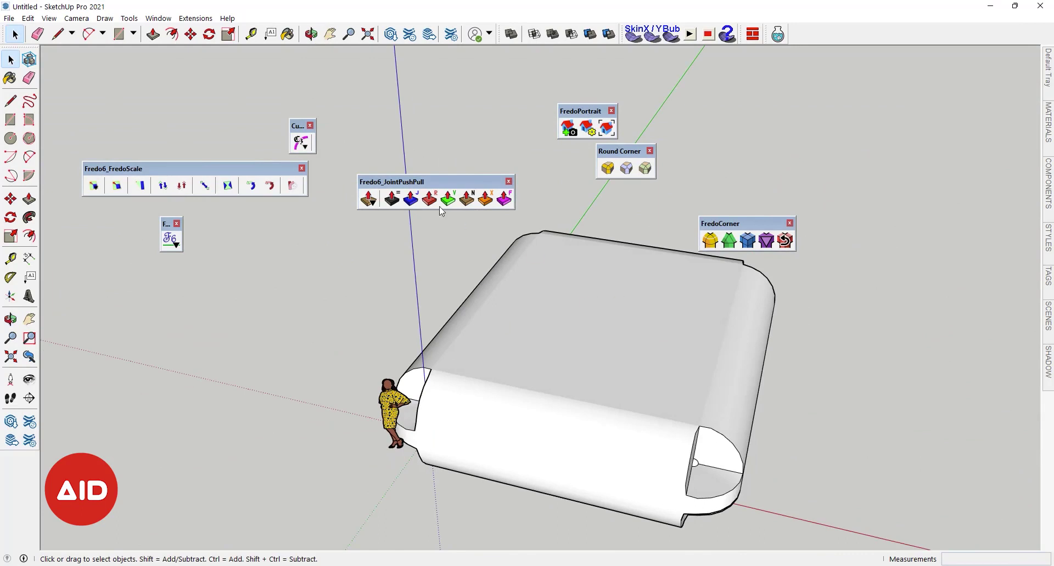